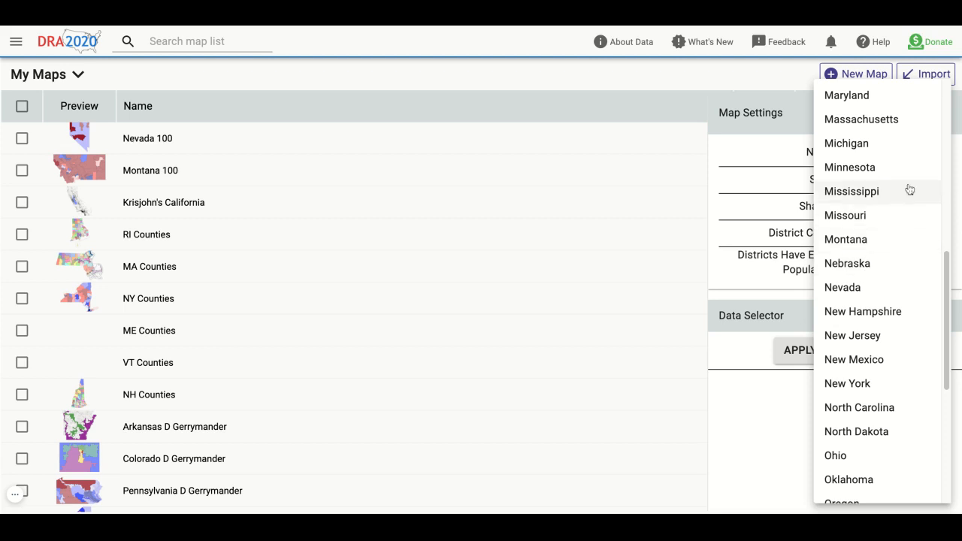
- Choose Nebraska as the new map's state and apply the map settings to create the redistricting map
click(886, 269)
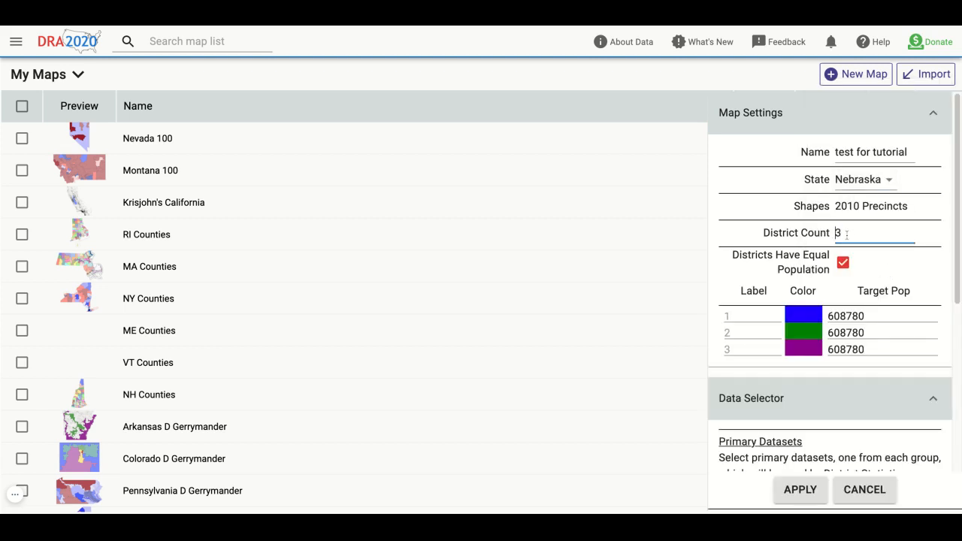
scroll(739, 207, down, 4)
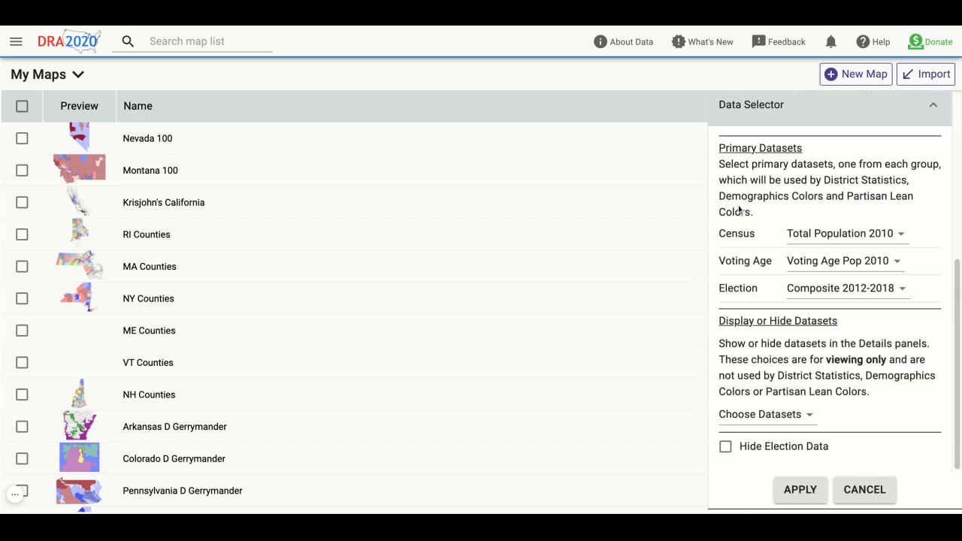
click(802, 489)
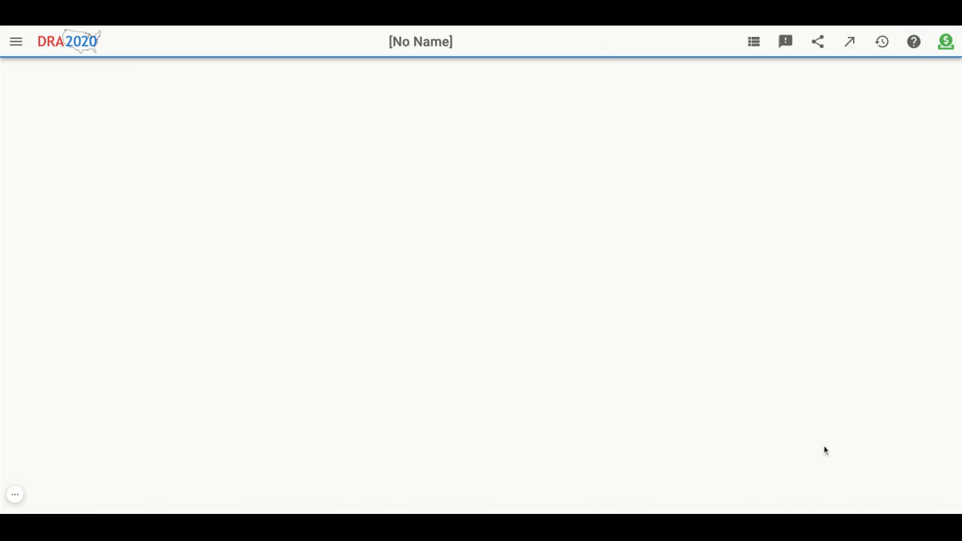
- Activate the paintbrush in County mode, and switch its painting unit back to Precinct
scroll(581, 249, down, 1)
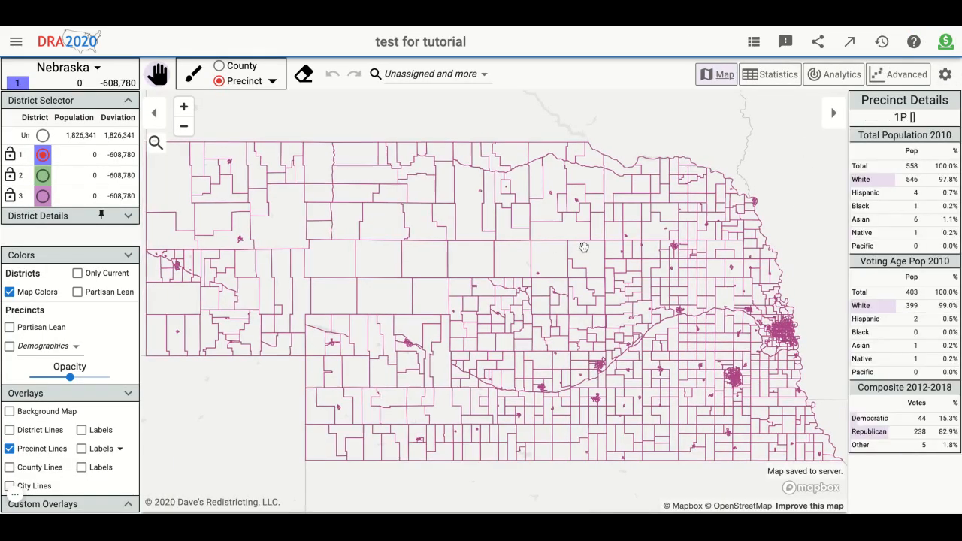
drag(291, 429, 316, 424)
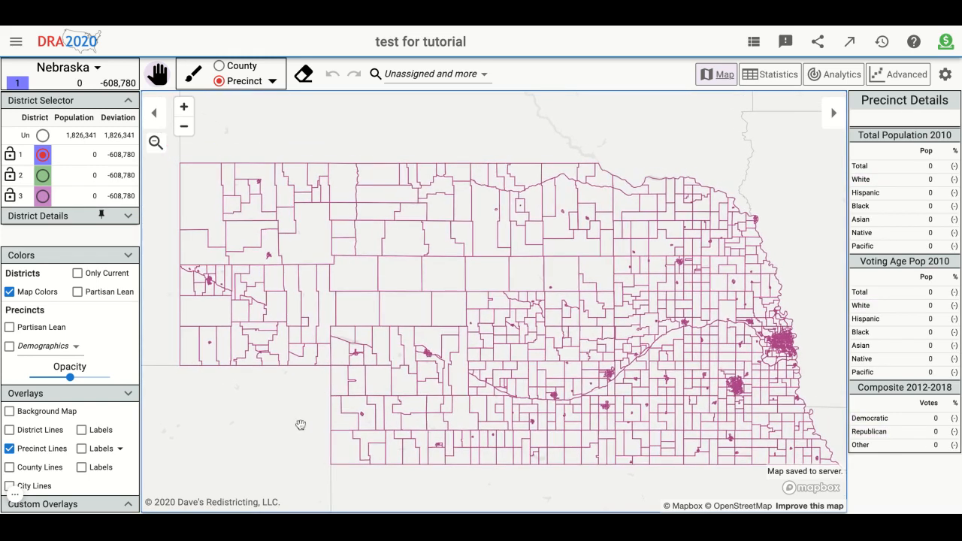
click(218, 66)
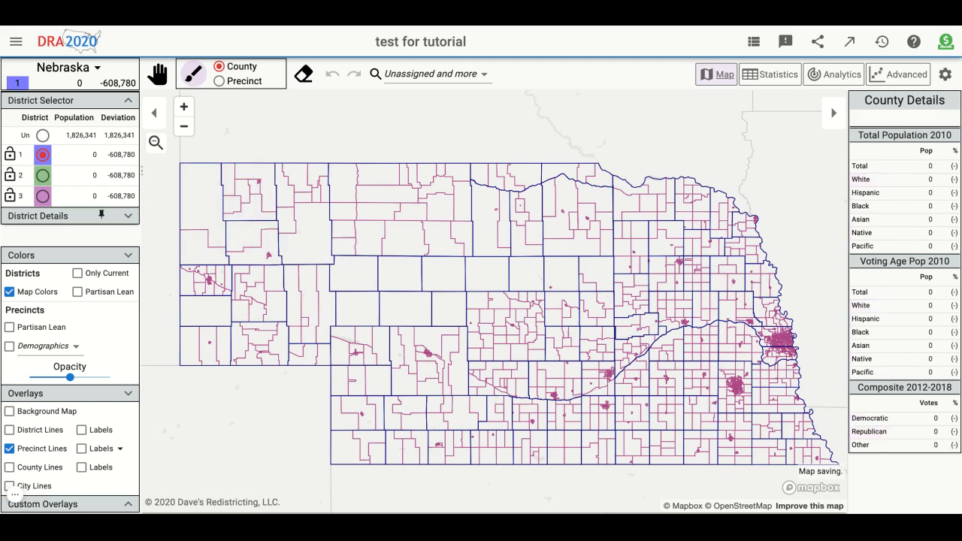
click(224, 82)
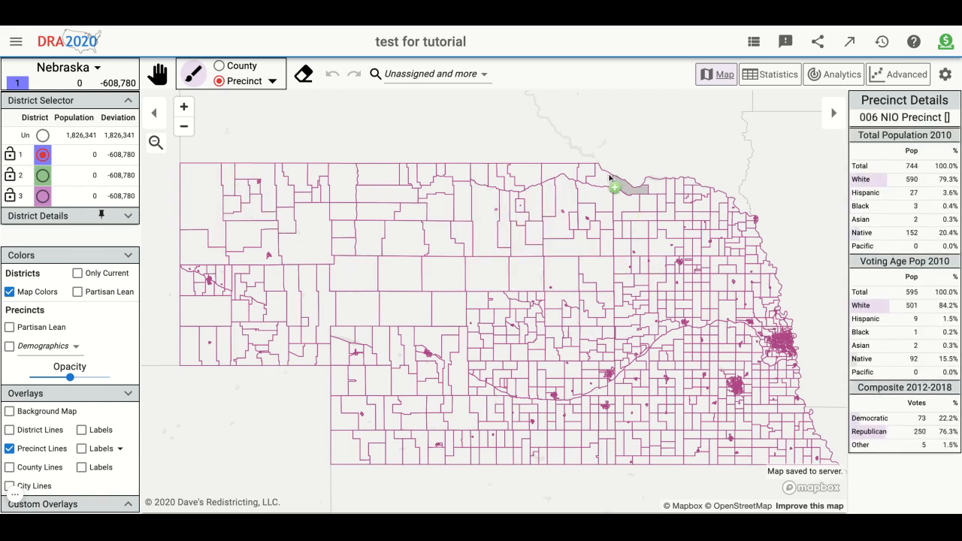
scroll(569, 152, up, 1)
scroll(569, 147, down, 1)
scroll(569, 147, up, 1)
key(Down)
key(Right)
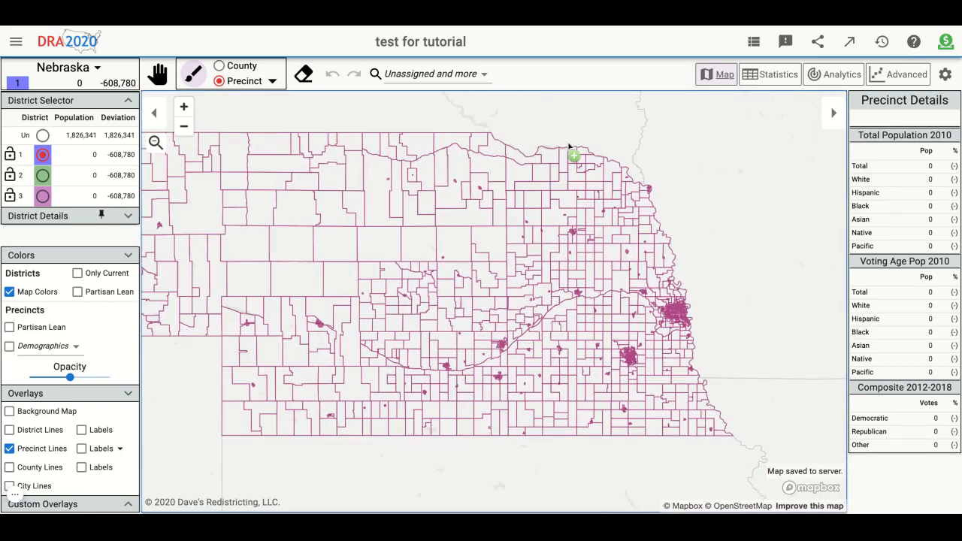
key(Left)
key(Up)
drag(569, 147, 439, 150)
scroll(599, 166, down, 1)
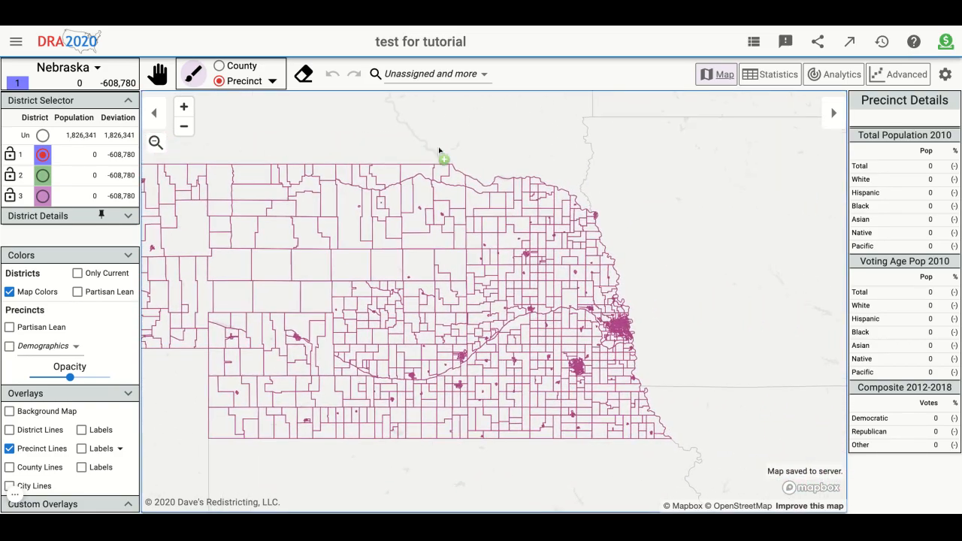
scroll(745, 273, up, 1)
scroll(724, 275, down, 1)
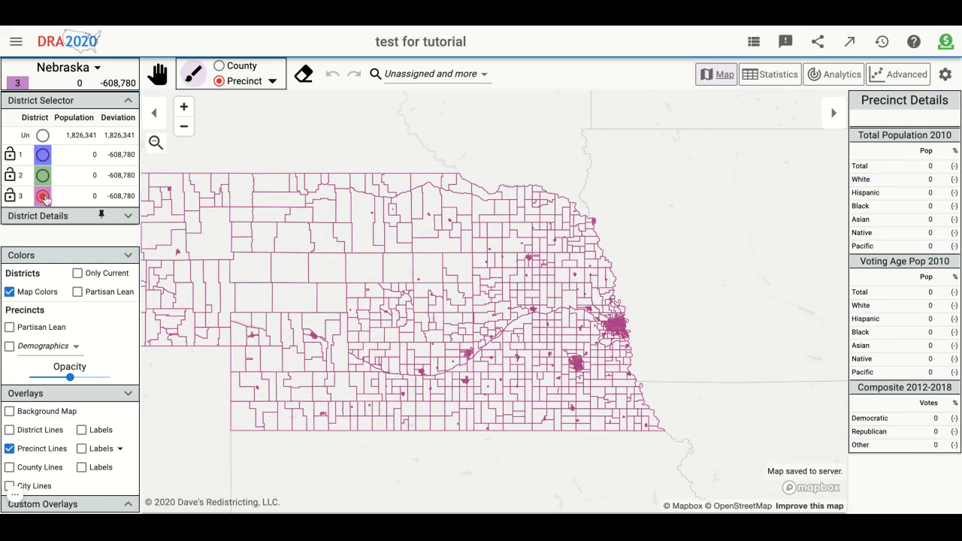
- Assign one rural precinct in south-central Nebraska to district 2, and return it to unassigned
mouse_move(278, 137)
mouse_down()
mouse_move(481, 151)
mouse_move(458, 157)
mouse_move(375, 142)
mouse_up()
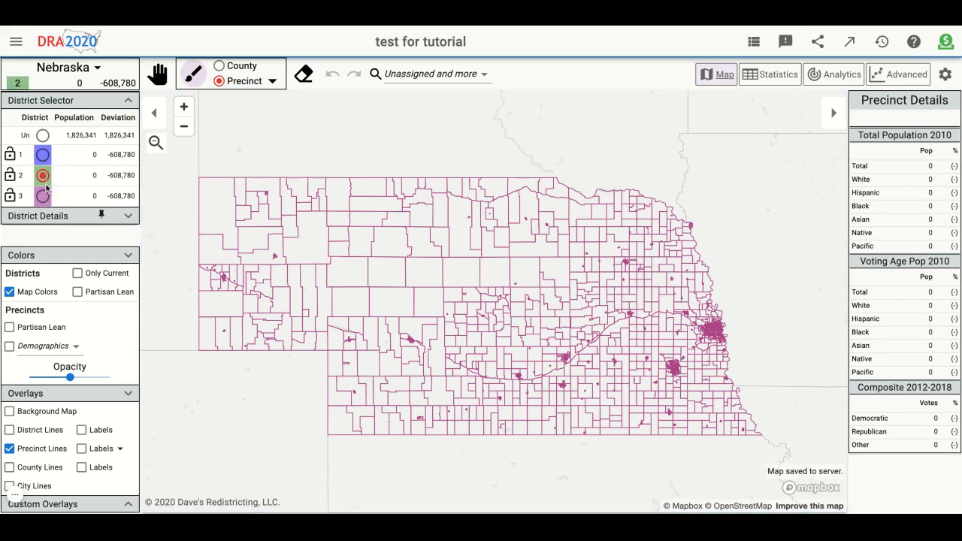
scroll(728, 335, up, 3)
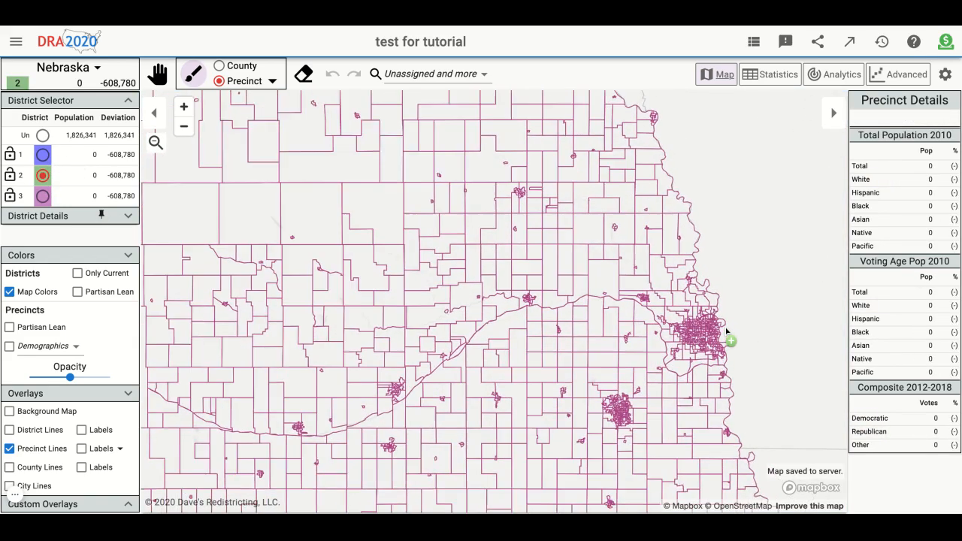
click(276, 387)
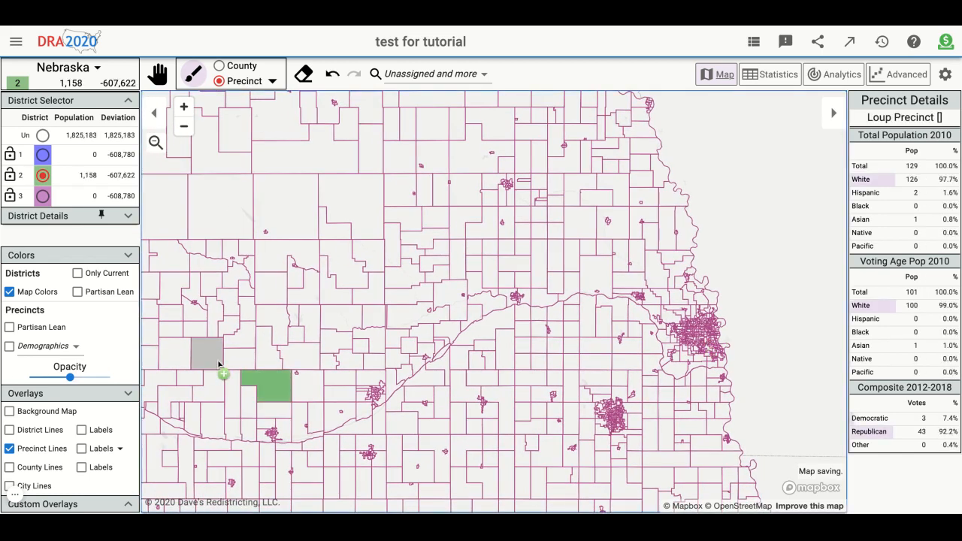
click(43, 135)
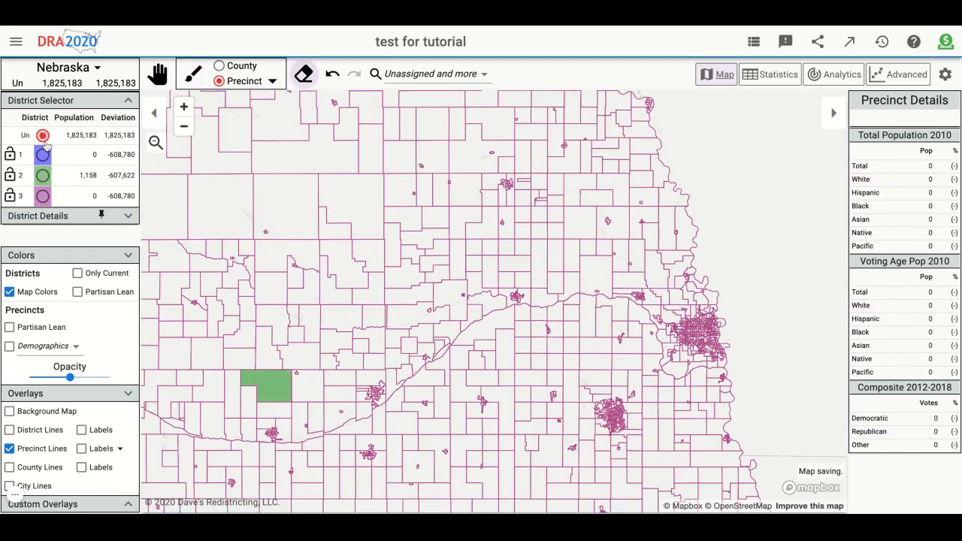
click(273, 382)
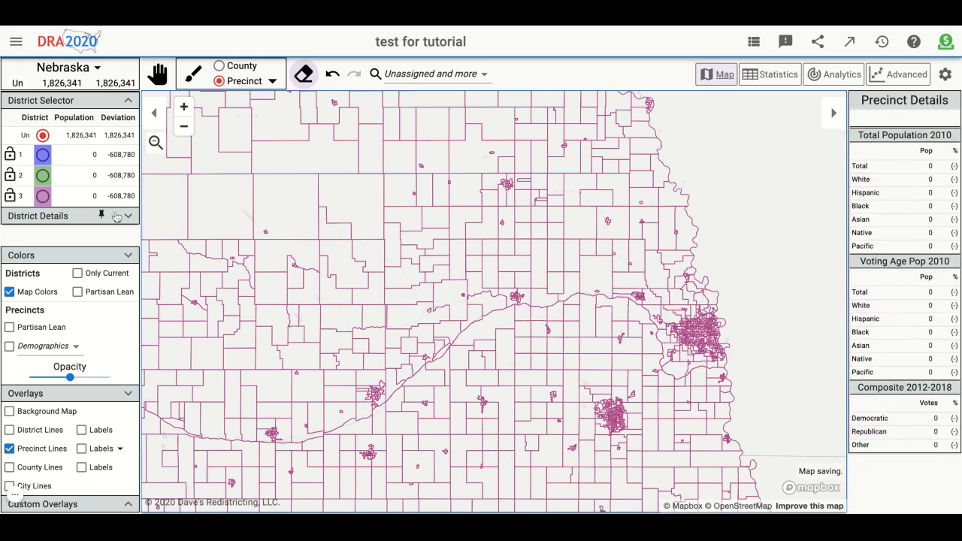
- Make district 1 active and examine the dense cluster of precincts on Nebraska's eastern border
click(43, 155)
scroll(774, 346, up, 5)
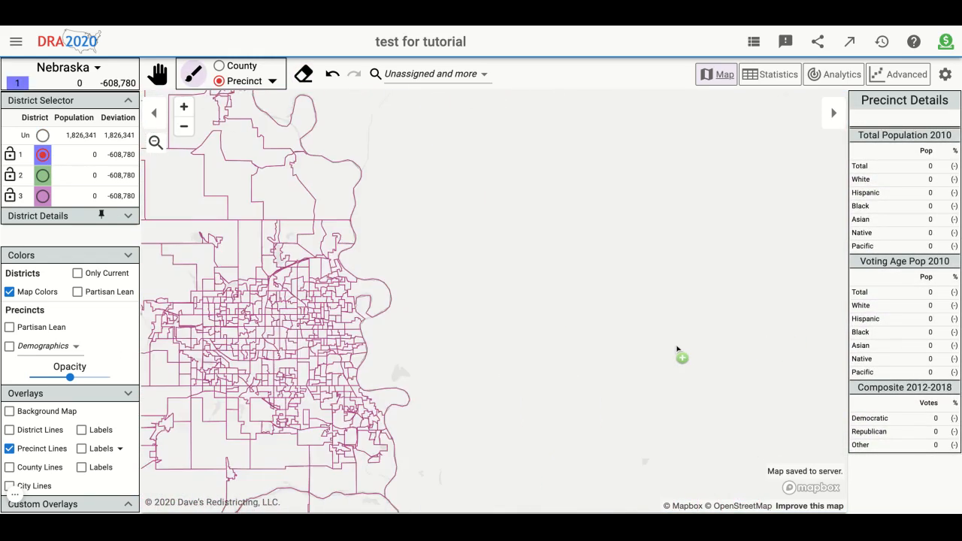
scroll(527, 368, up, 3)
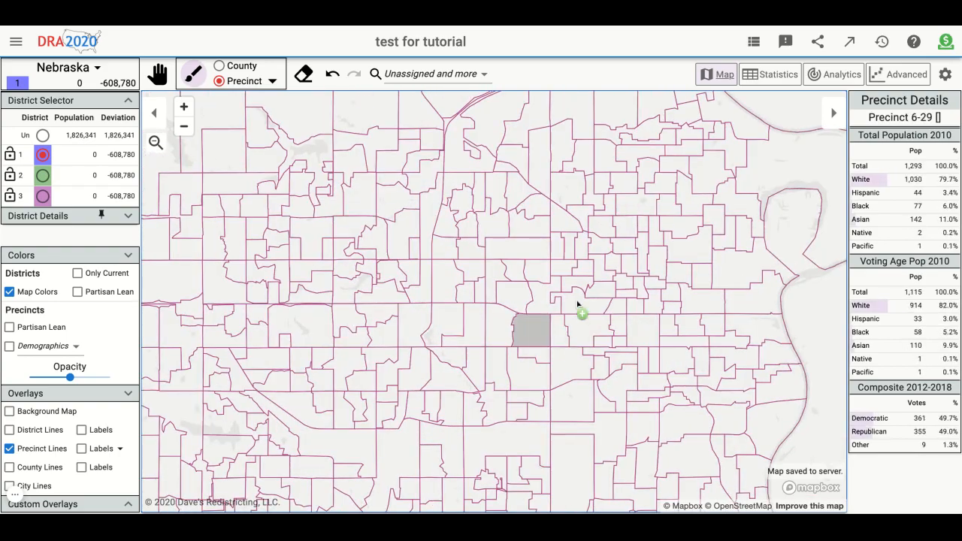
scroll(554, 260, down, 5)
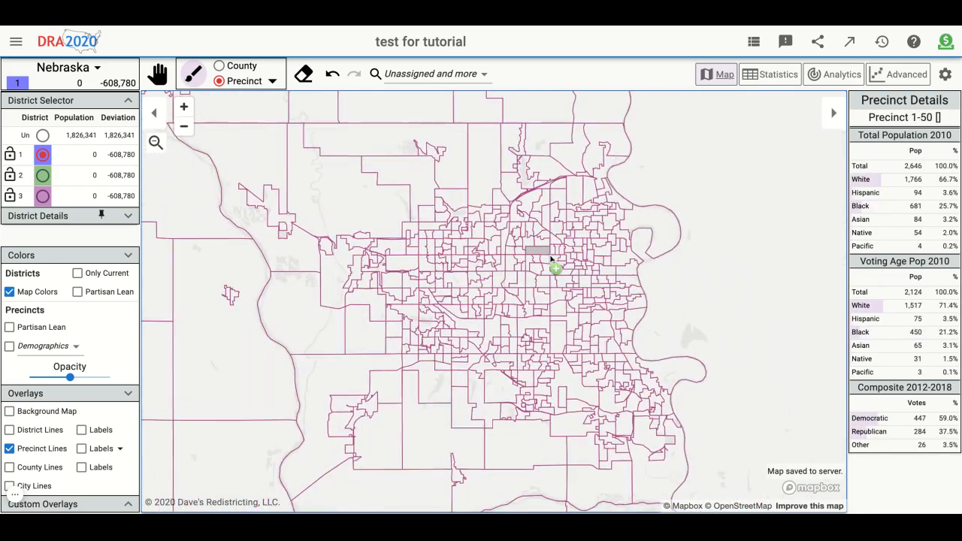
scroll(551, 260, down, 6)
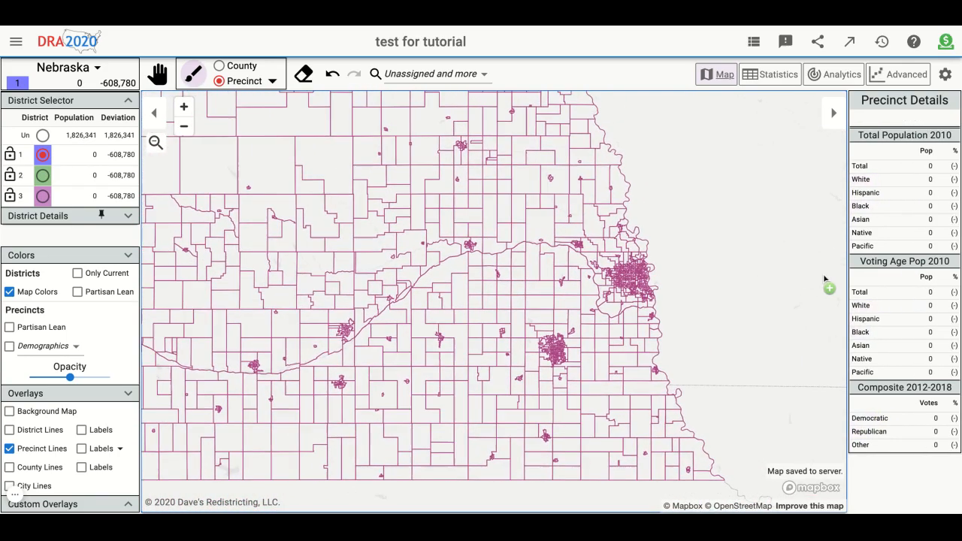
- Make district 2 the active district and color the precincts by partisan lean
click(51, 198)
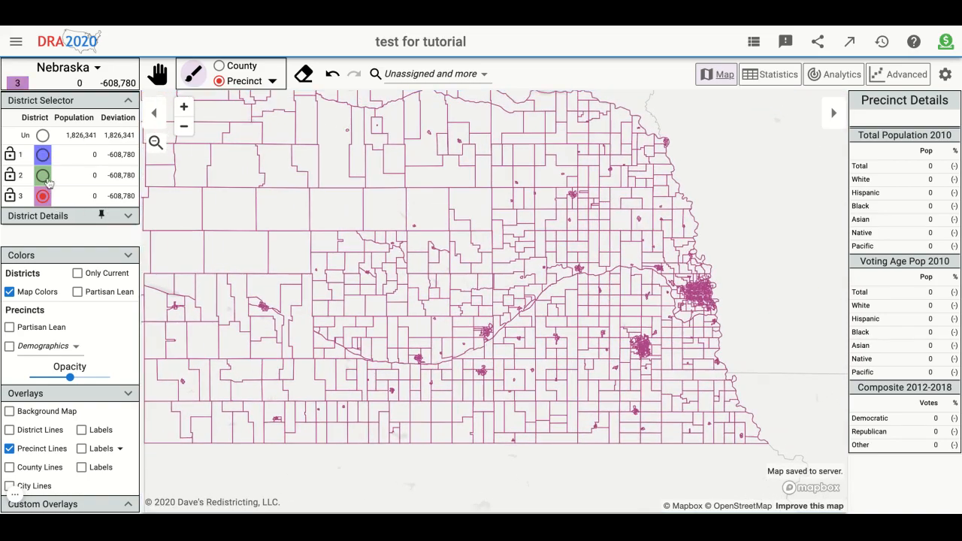
scroll(778, 262, down, 3)
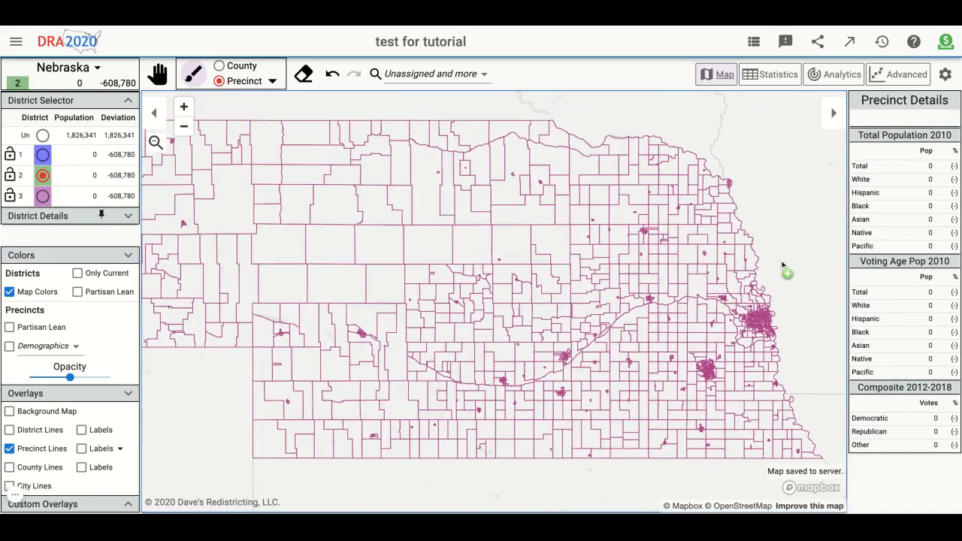
scroll(239, 315, up, 1)
scroll(238, 316, down, 2)
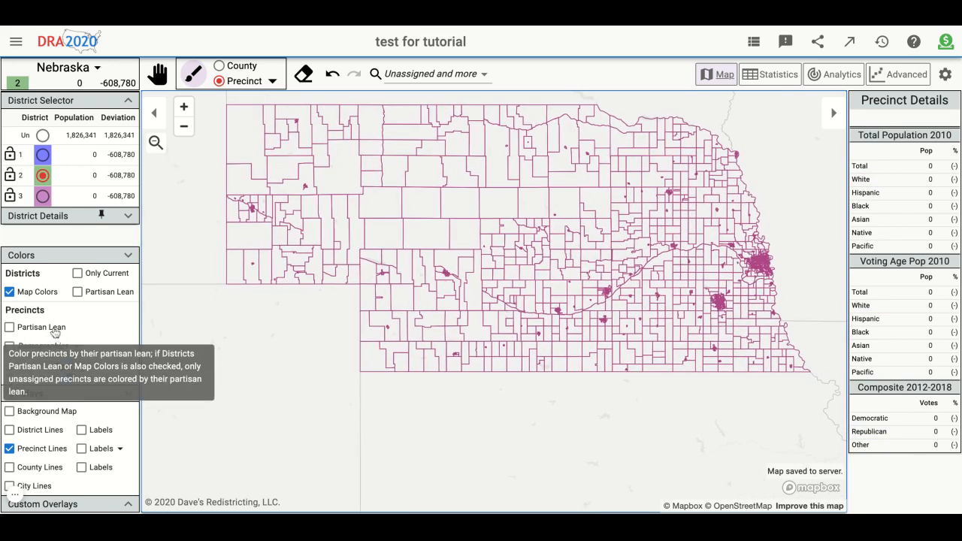
click(22, 328)
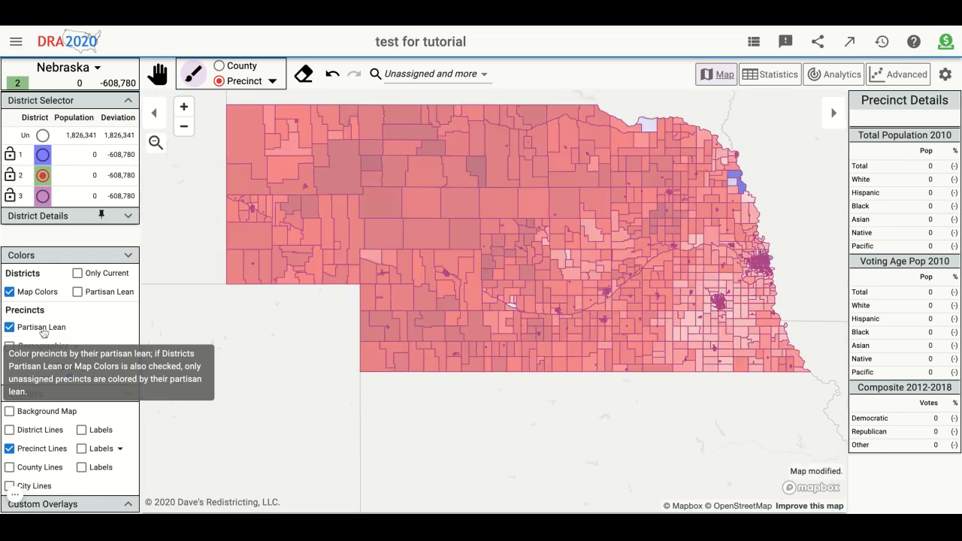
- Examine the partisan lean of precincts around the two large eastern cities and along Nebraska's northeastern border
scroll(350, 338, up, 1)
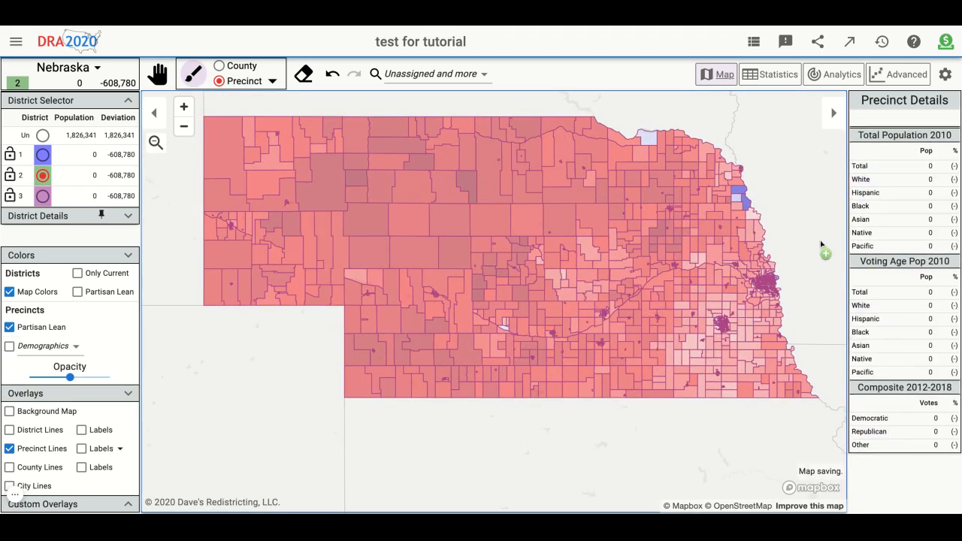
scroll(821, 241, up, 1)
key(Right)
scroll(726, 273, up, 1)
scroll(543, 318, up, 1)
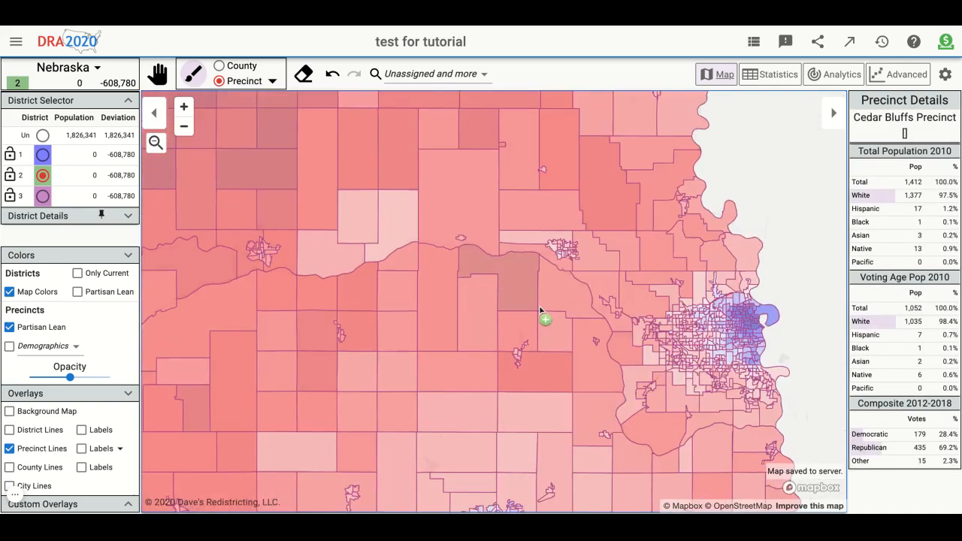
scroll(741, 333, up, 1)
scroll(843, 333, down, 1)
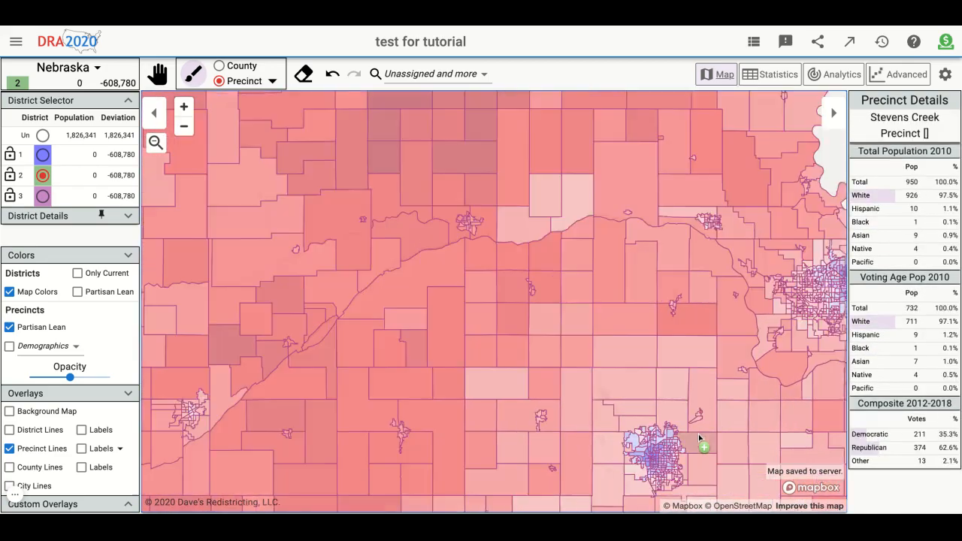
scroll(699, 444, up, 1)
scroll(600, 426, down, 2)
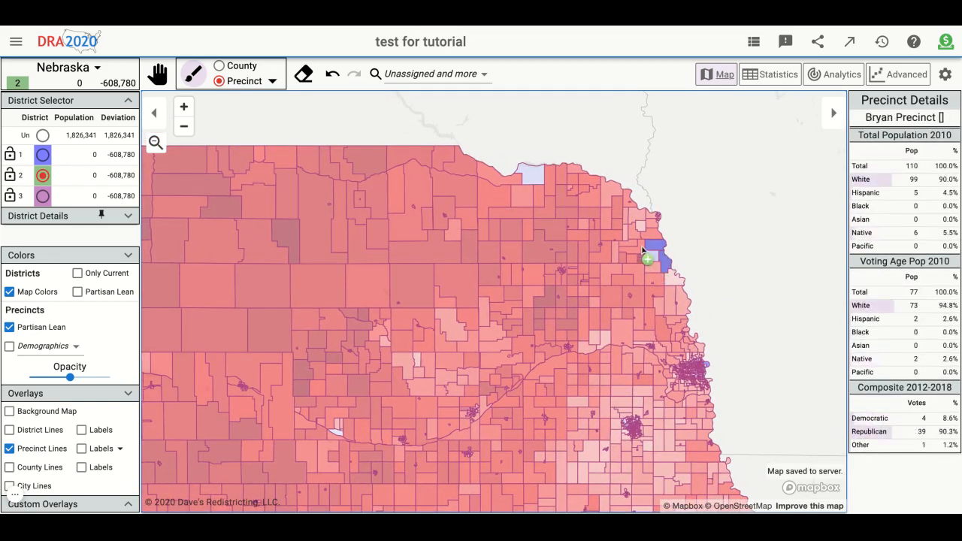
scroll(656, 254, down, 1)
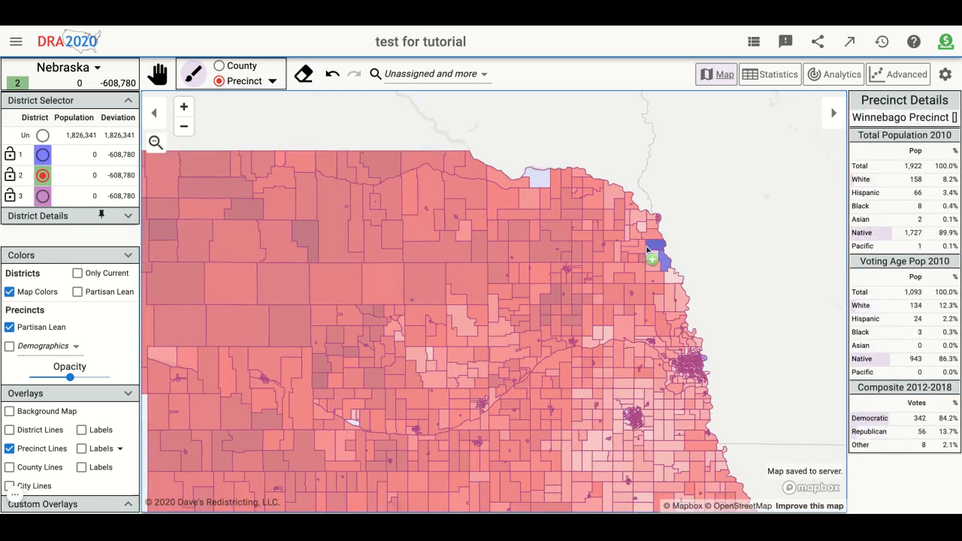
- Assign the precinct just south of the small city near Nebraska's western border to district 2, and erase that assignment
drag(767, 276, 842, 267)
drag(262, 428, 379, 443)
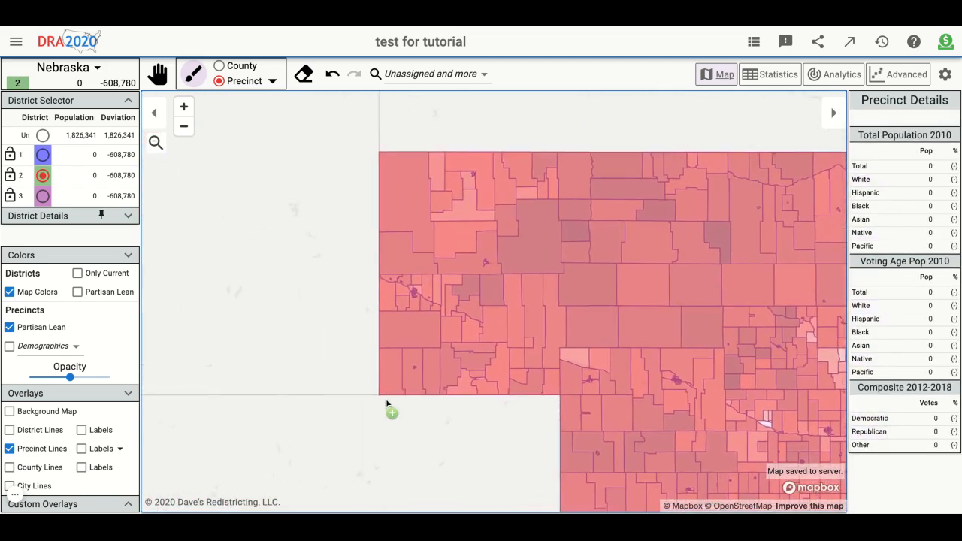
scroll(465, 314, up, 4)
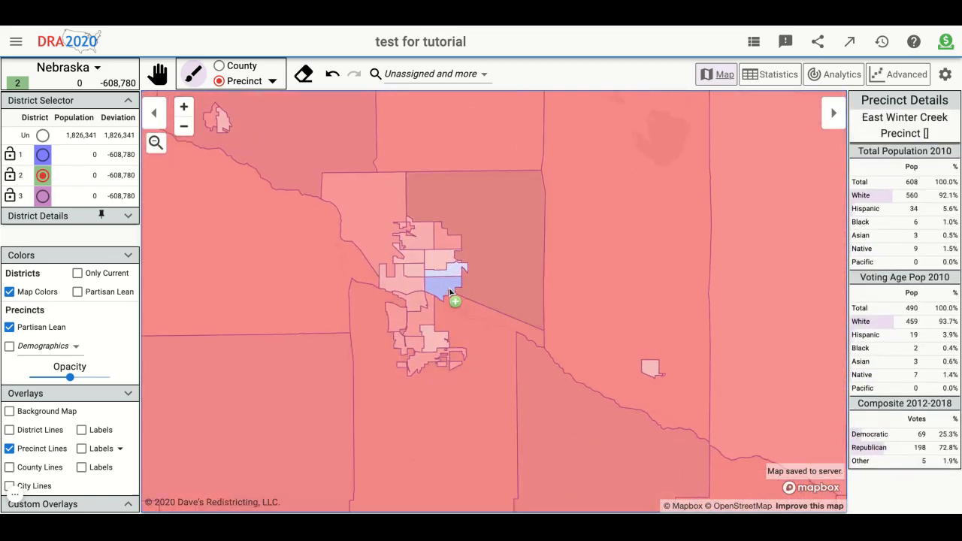
click(447, 309)
scroll(447, 309, down, 3)
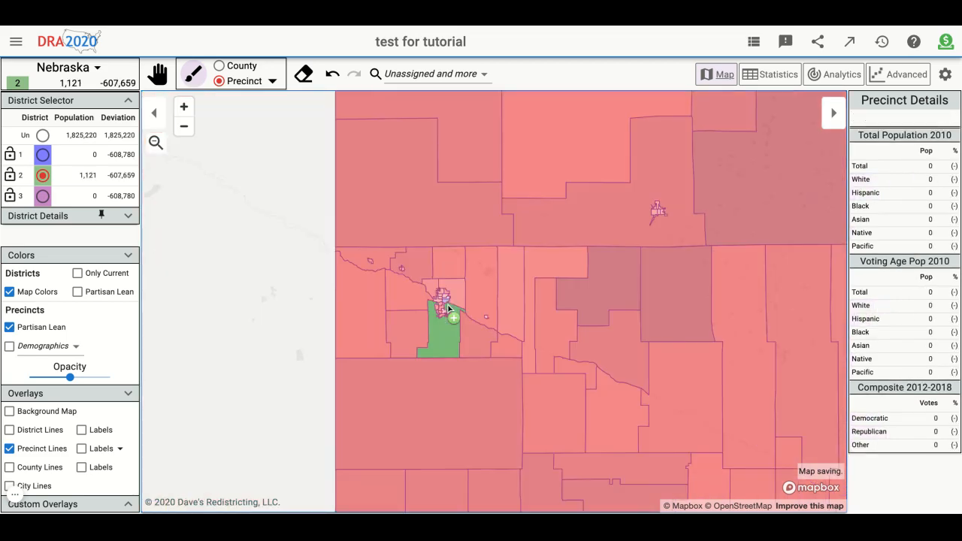
click(304, 74)
click(435, 323)
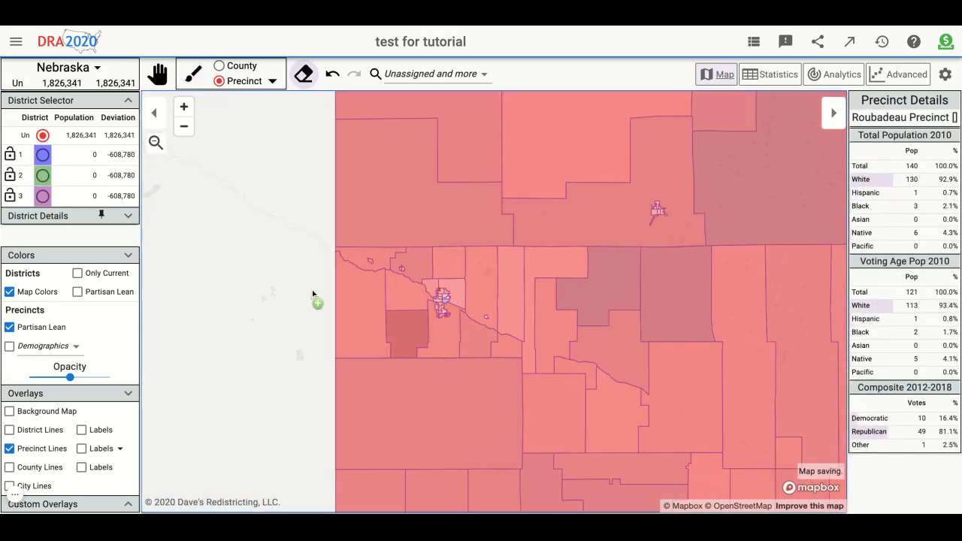
- Make district 2 the active district for painting precincts again
click(47, 176)
scroll(211, 271, down, 5)
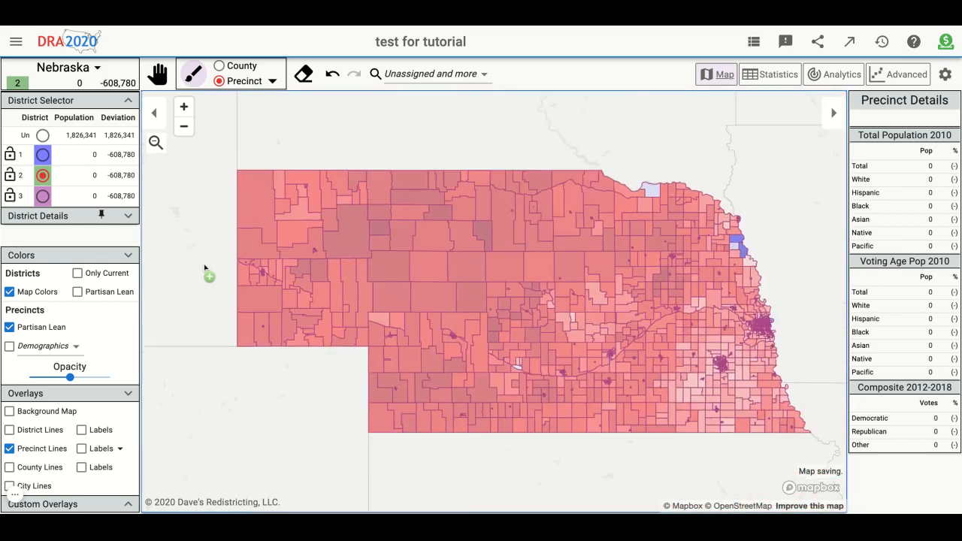
scroll(205, 268, down, 2)
drag(224, 373, 259, 392)
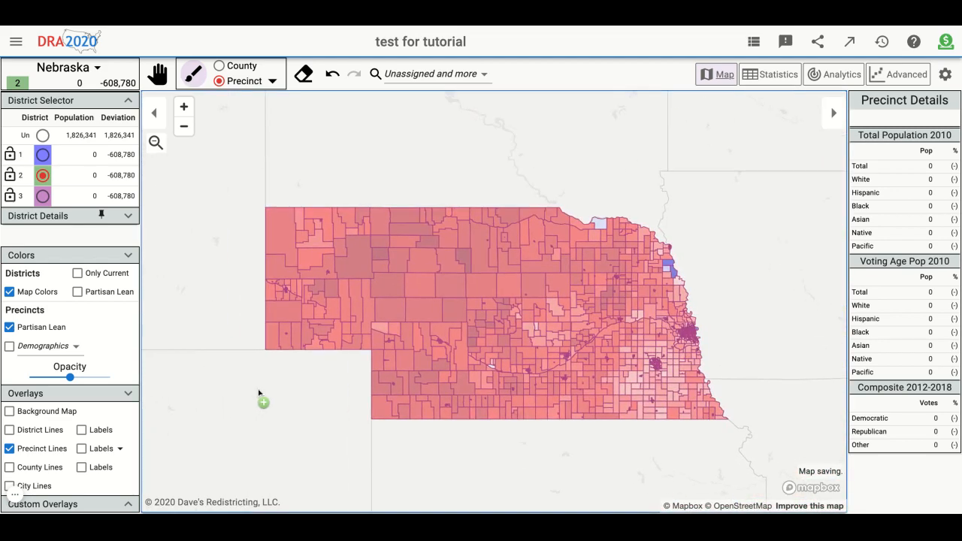
scroll(418, 376, up, 3)
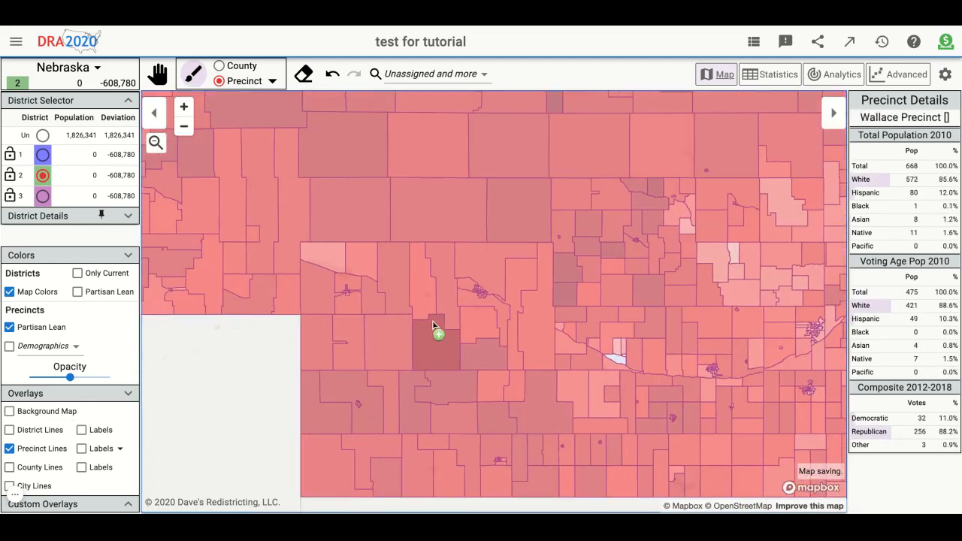
- Assign the rectangular block of six large precincts in west-central Nebraska to district 1
click(43, 155)
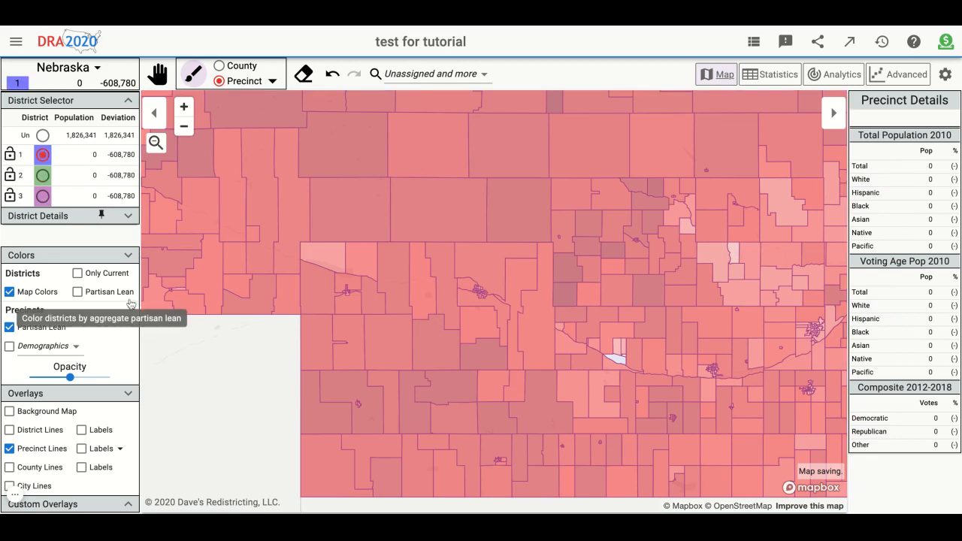
scroll(183, 397, down, 3)
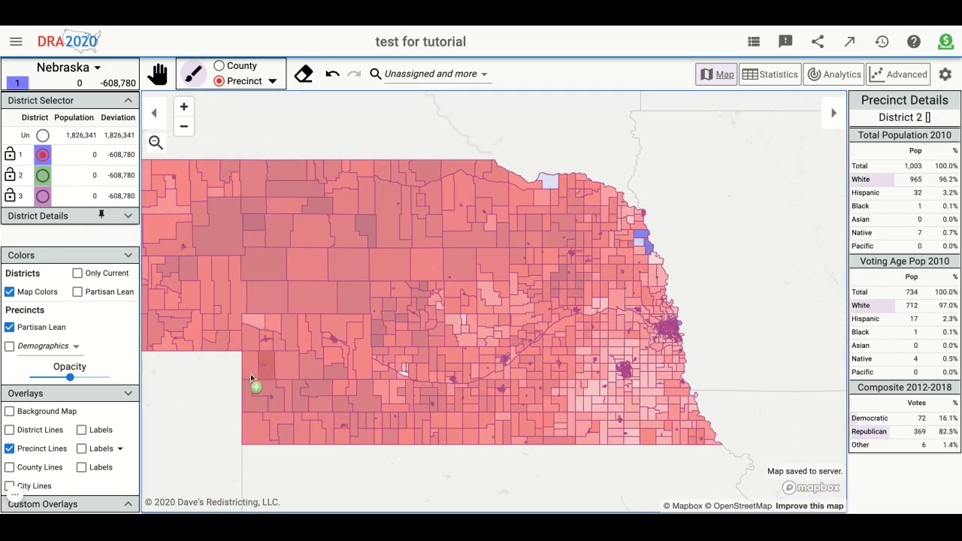
drag(269, 318, 361, 290)
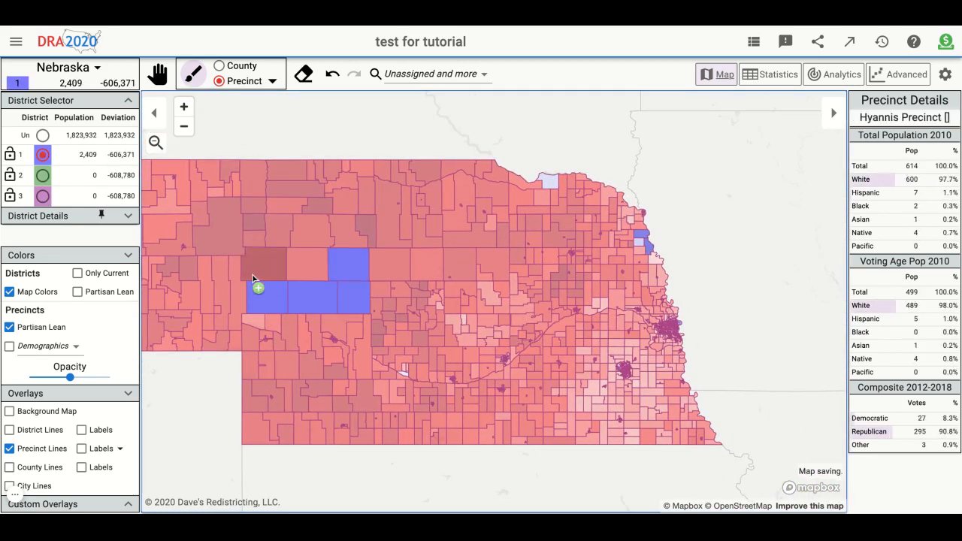
drag(253, 279, 318, 276)
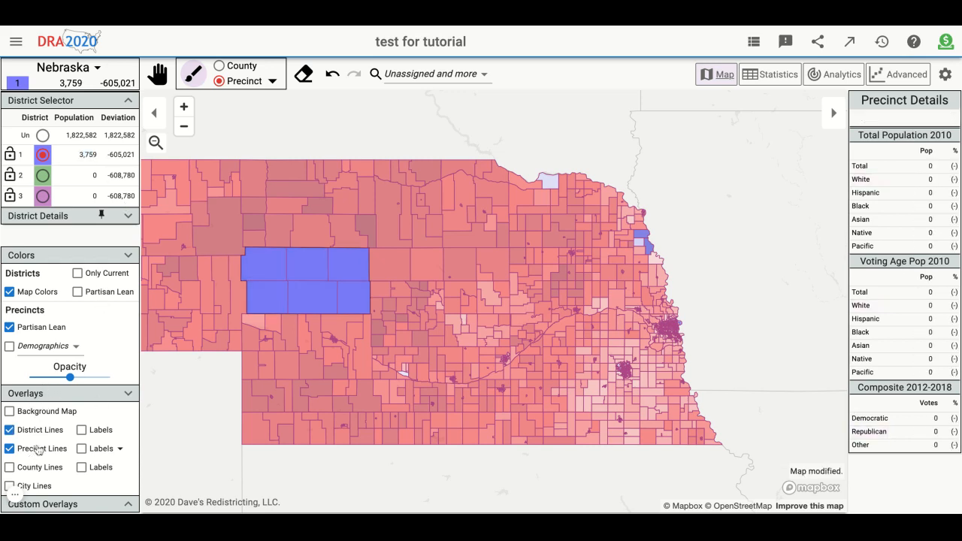
- Hide the precinct lines and background map, and switch the precinct partisan lean coloring off and back on
click(39, 450)
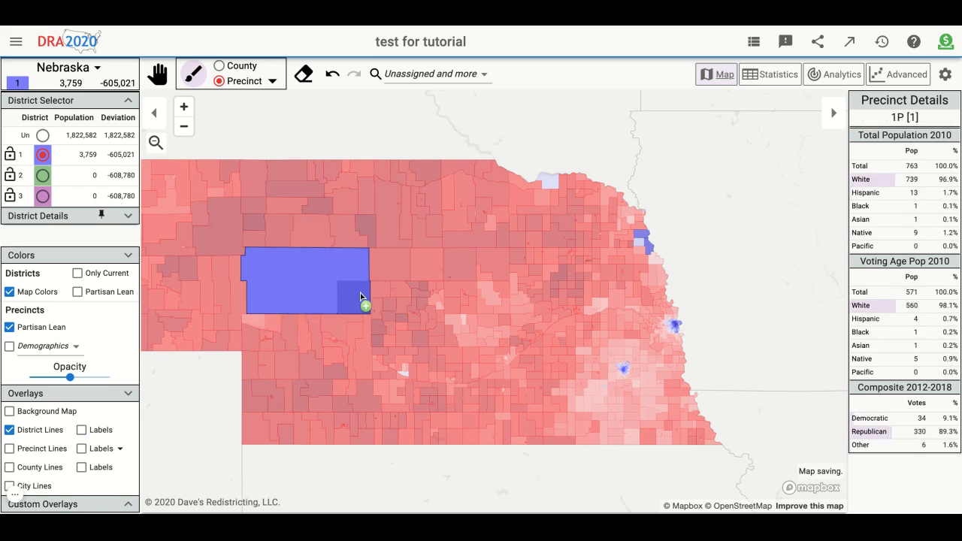
click(32, 328)
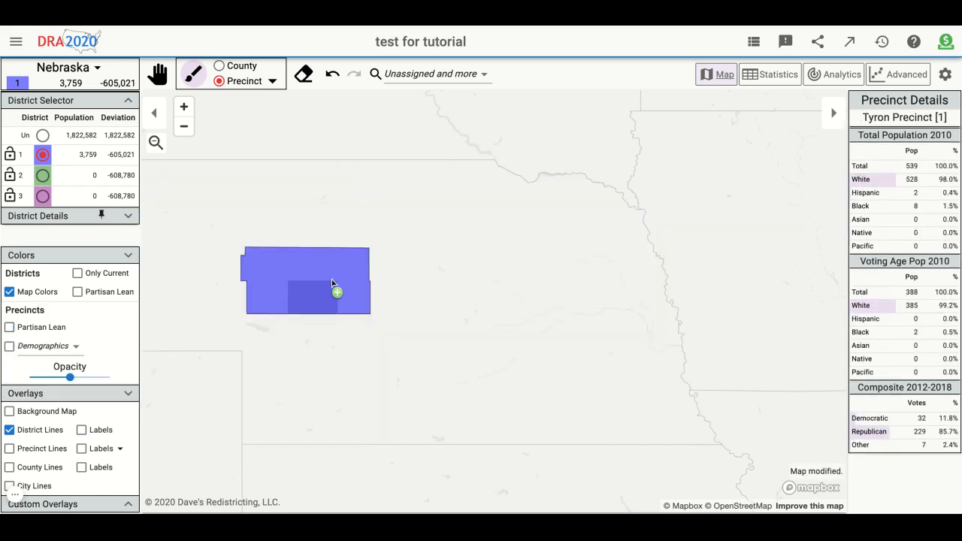
click(44, 327)
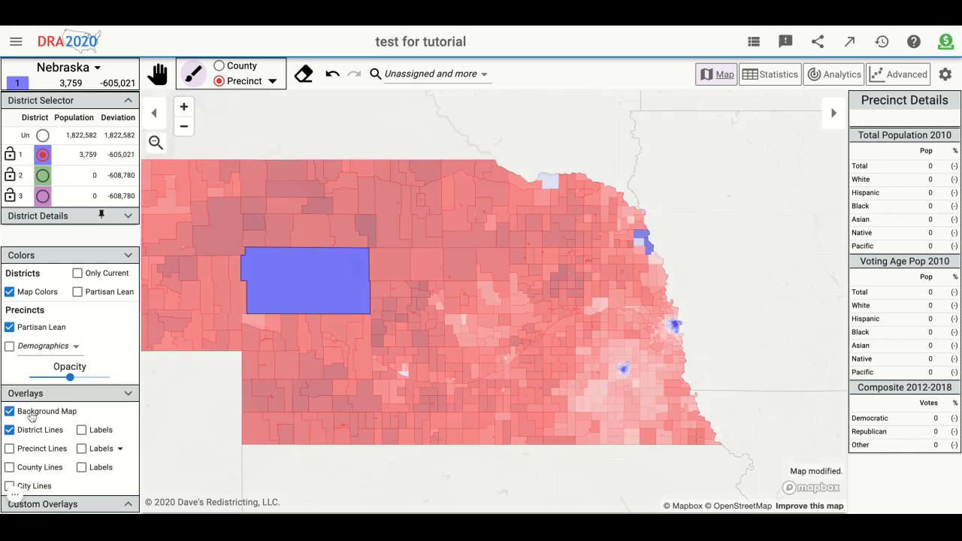
click(30, 417)
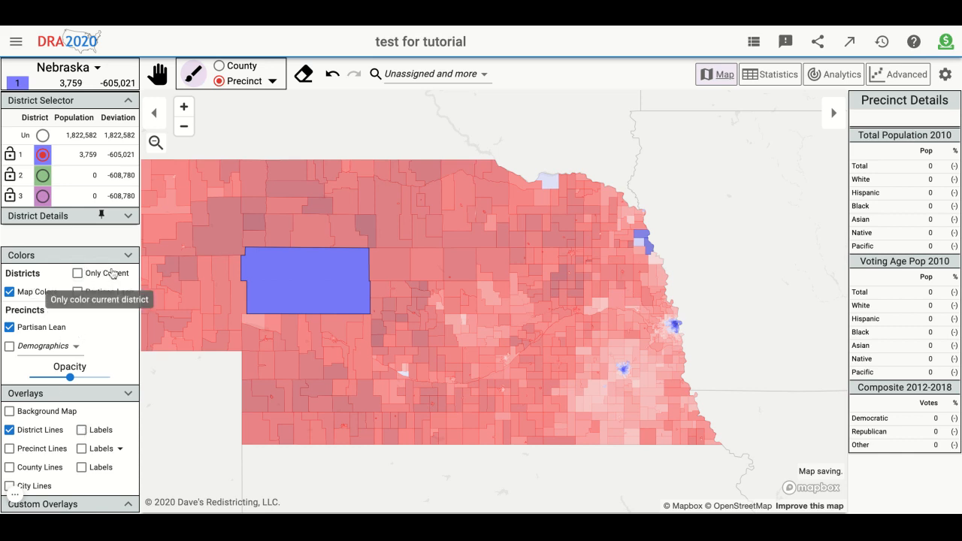
- Color districts by aggregate partisan lean instead of map colors, and examine the six-precinct block of district 1
click(36, 293)
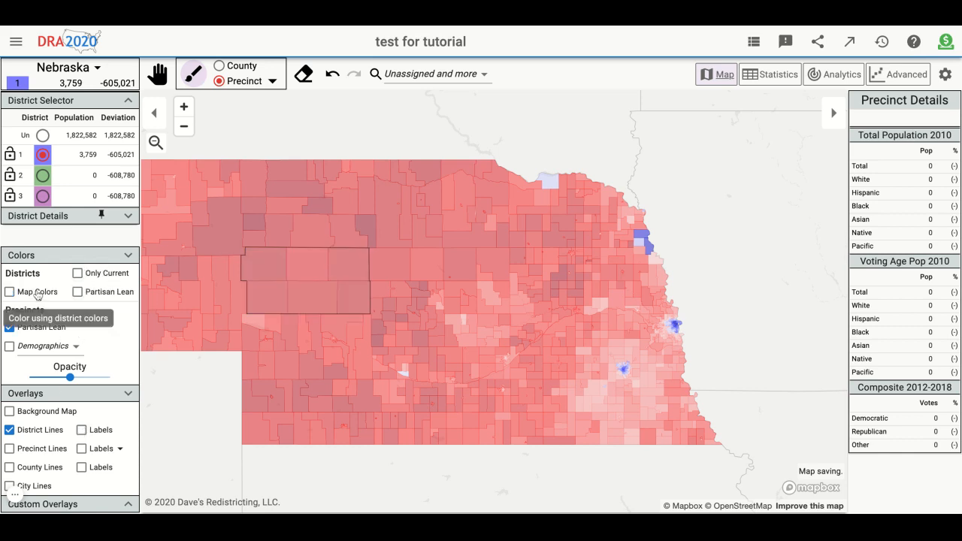
click(98, 295)
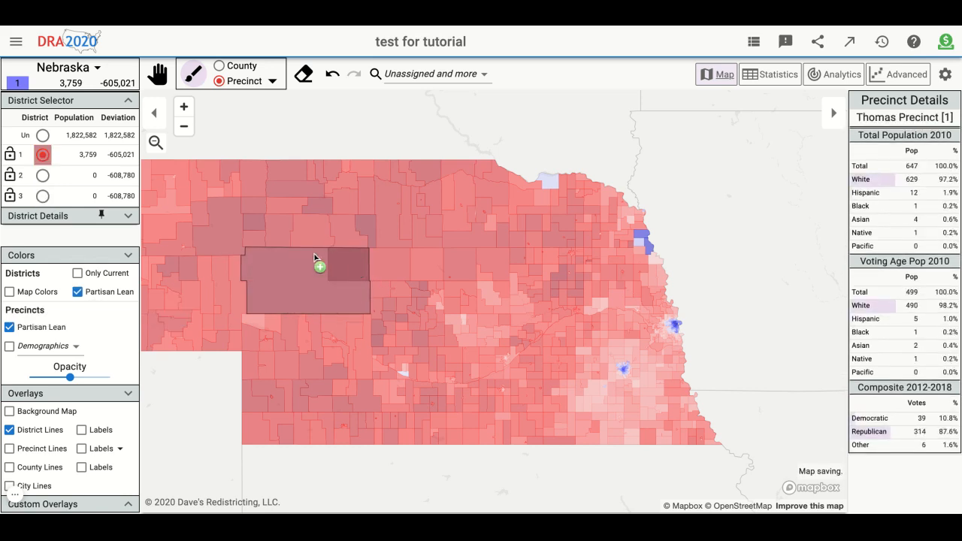
scroll(328, 273, up, 3)
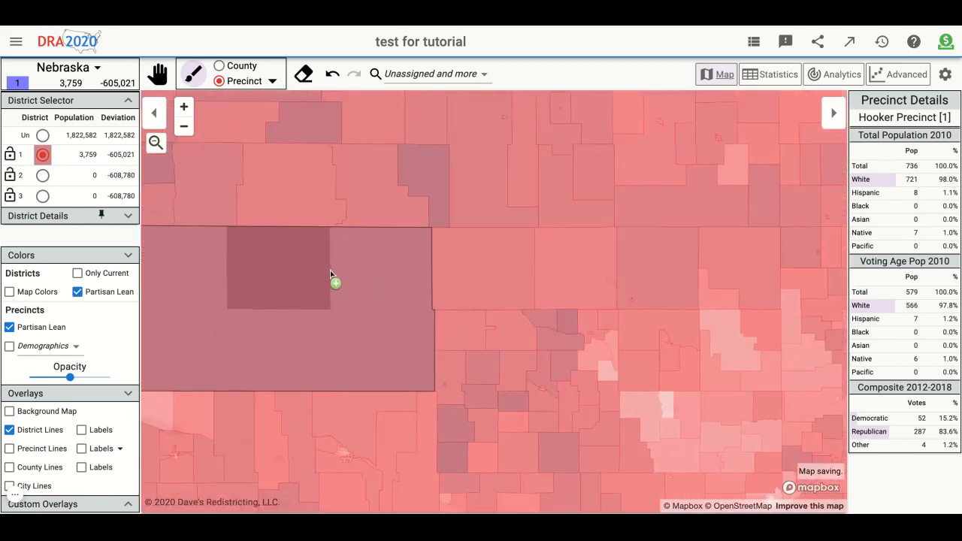
scroll(331, 273, up, 5)
scroll(334, 276, down, 5)
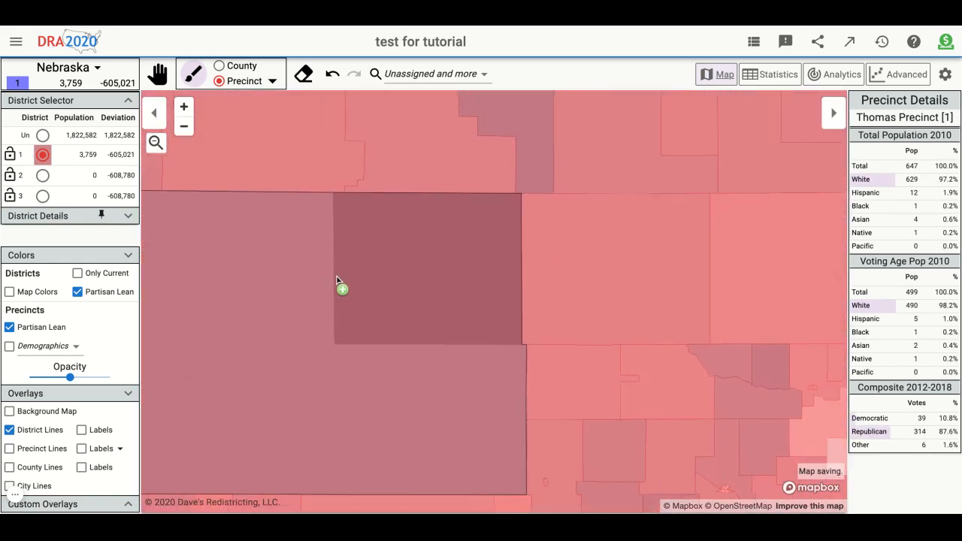
scroll(336, 280, down, 5)
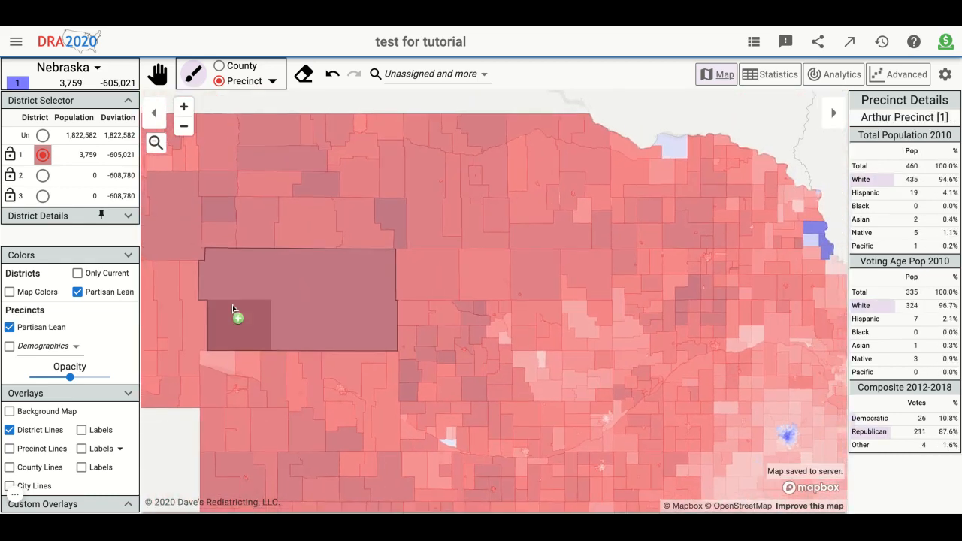
scroll(233, 308, down, 2)
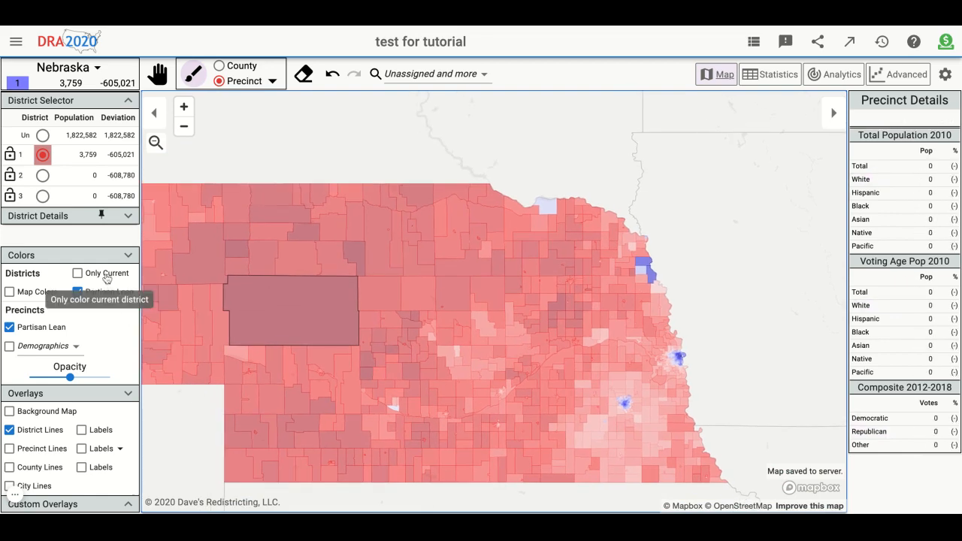
- Try coloring only the current district without its aggregate partisan lean, and restore map colors for all districts
click(106, 275)
click(78, 293)
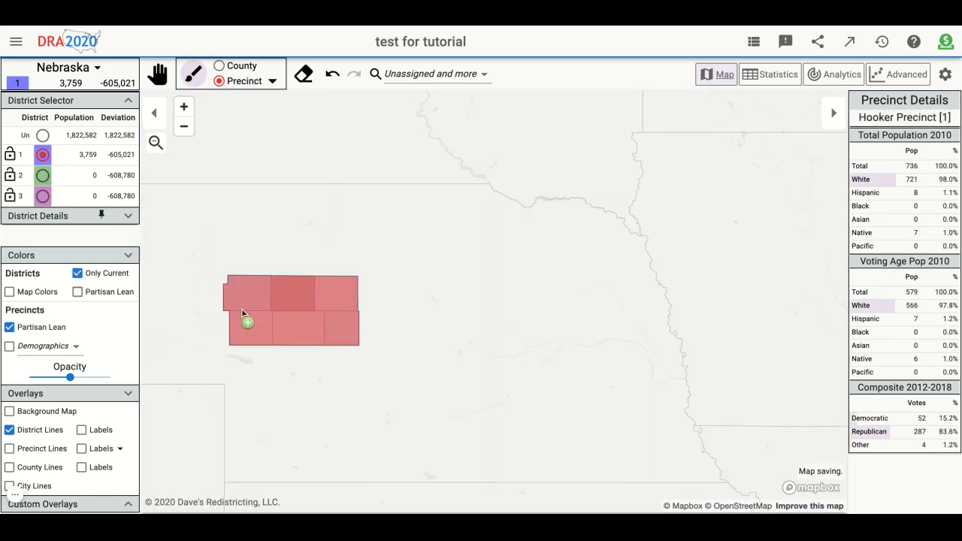
click(111, 293)
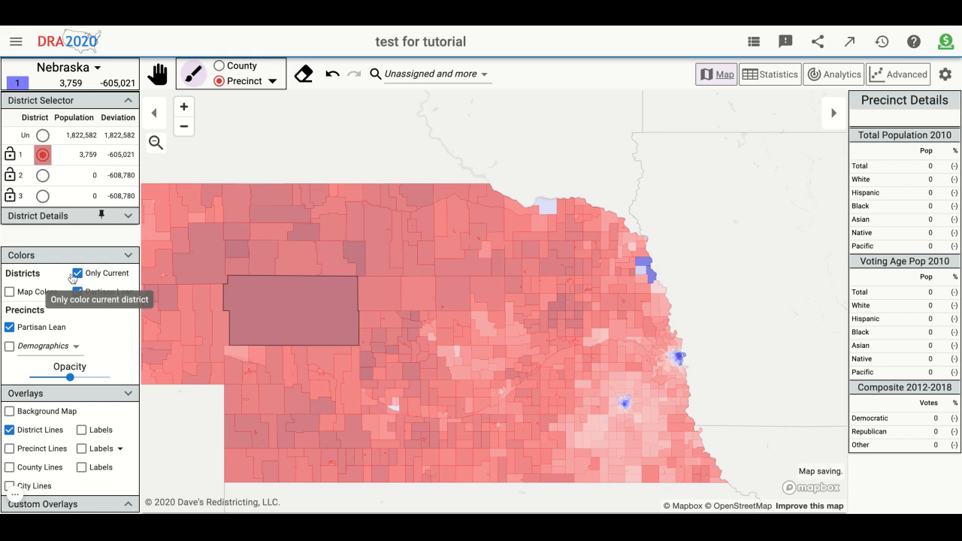
click(24, 292)
- Erase the district 1 assignment from all six precincts in the west-central block
click(256, 297)
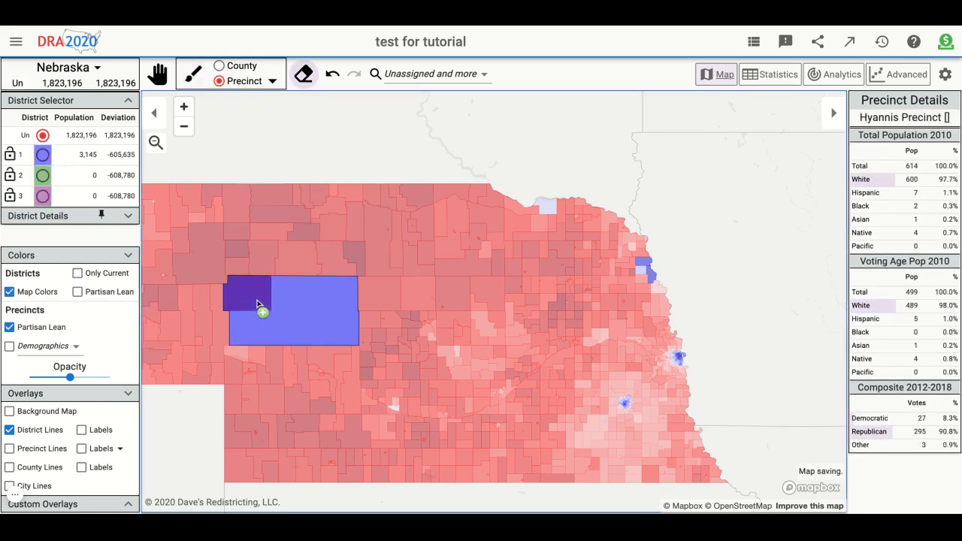
click(293, 316)
click(263, 321)
click(289, 295)
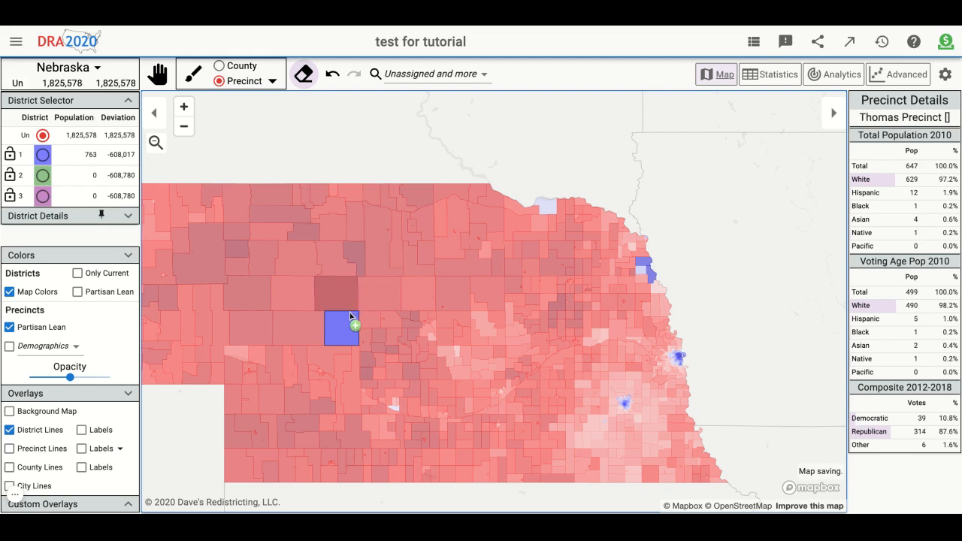
click(351, 316)
- Assign a small group of precincts just south of the large eastern riverside city to district 2, and erase that assignment
click(43, 182)
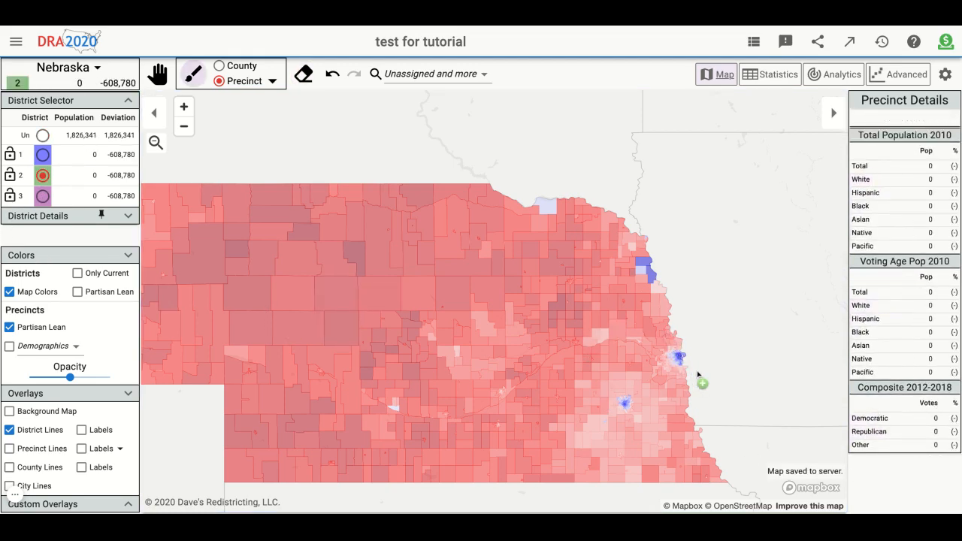
scroll(701, 383, up, 2)
scroll(719, 384, up, 2)
click(597, 288)
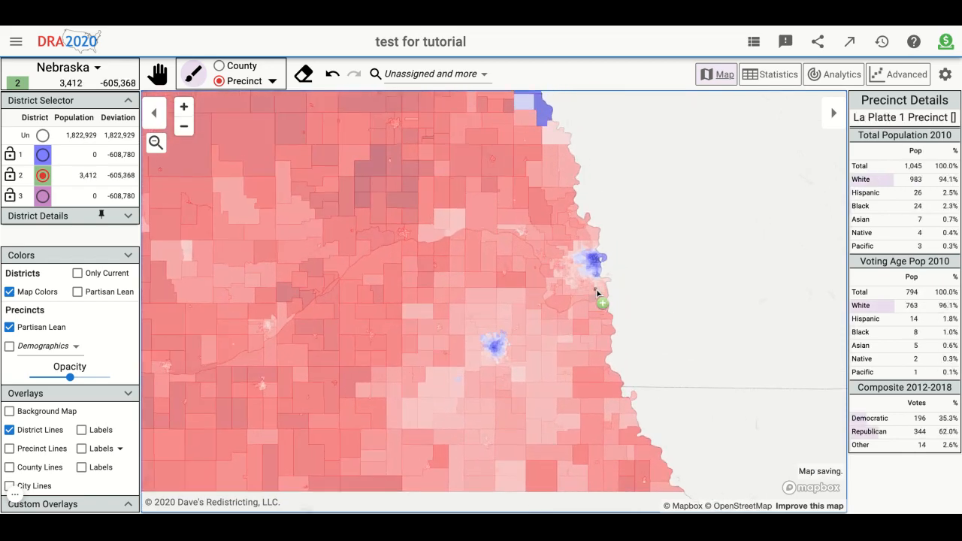
scroll(661, 300, up, 3)
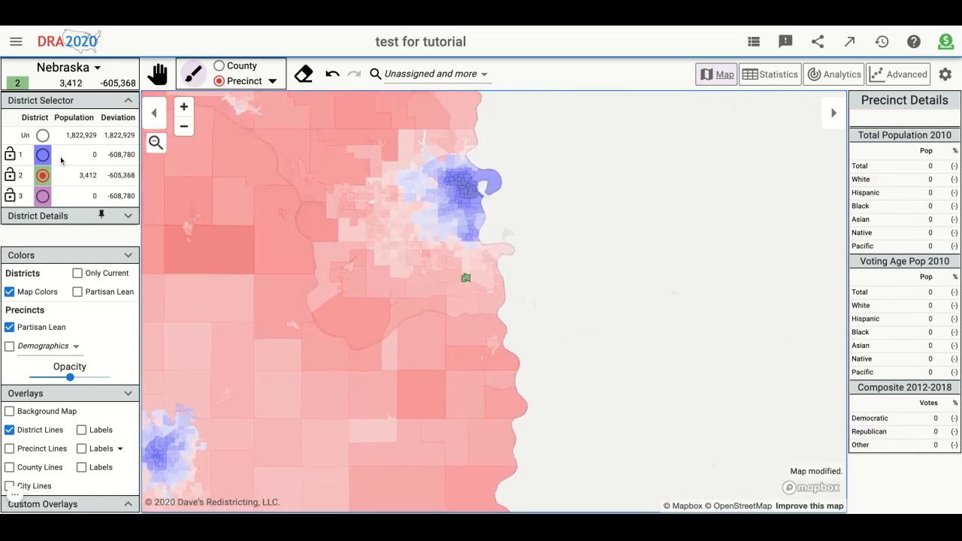
click(43, 135)
click(464, 281)
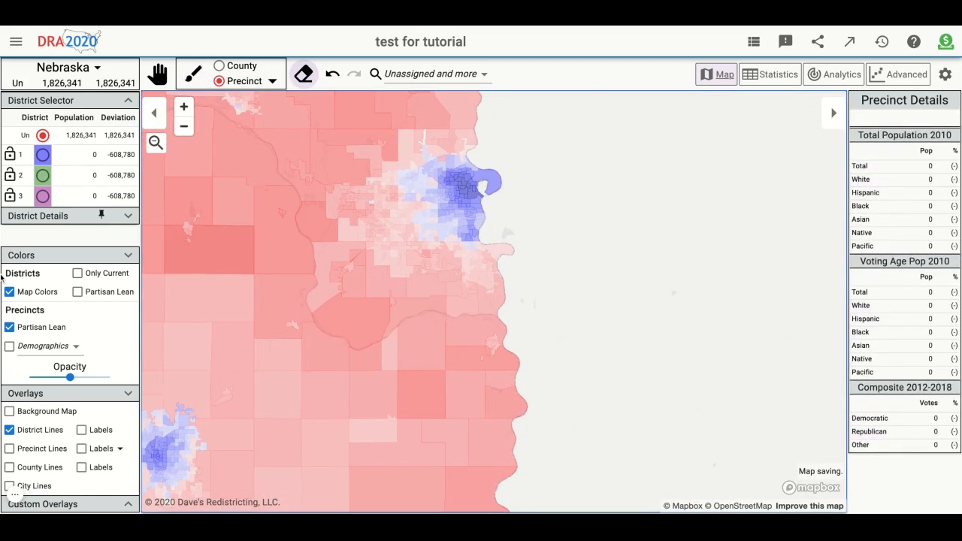
- Hide the district lines and show the precinct lines on the map
click(53, 432)
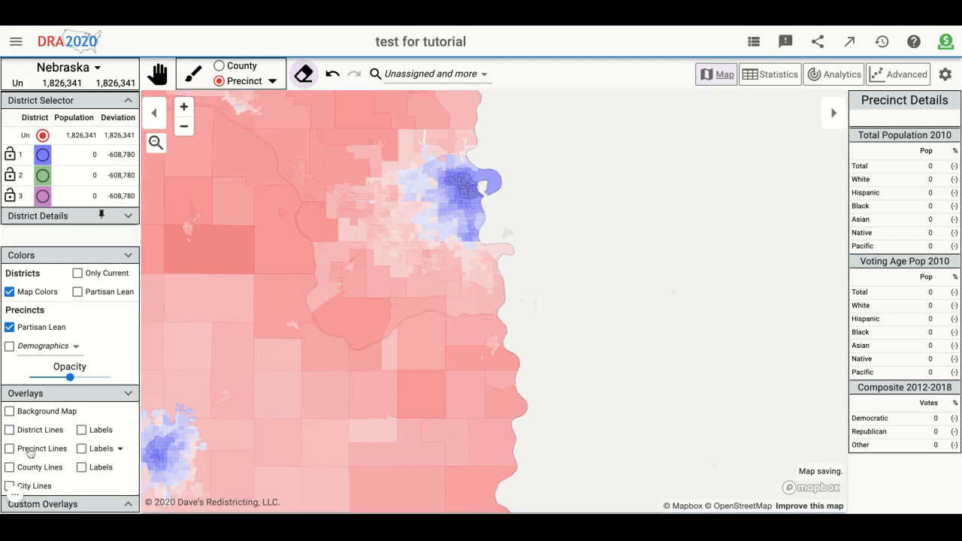
click(45, 449)
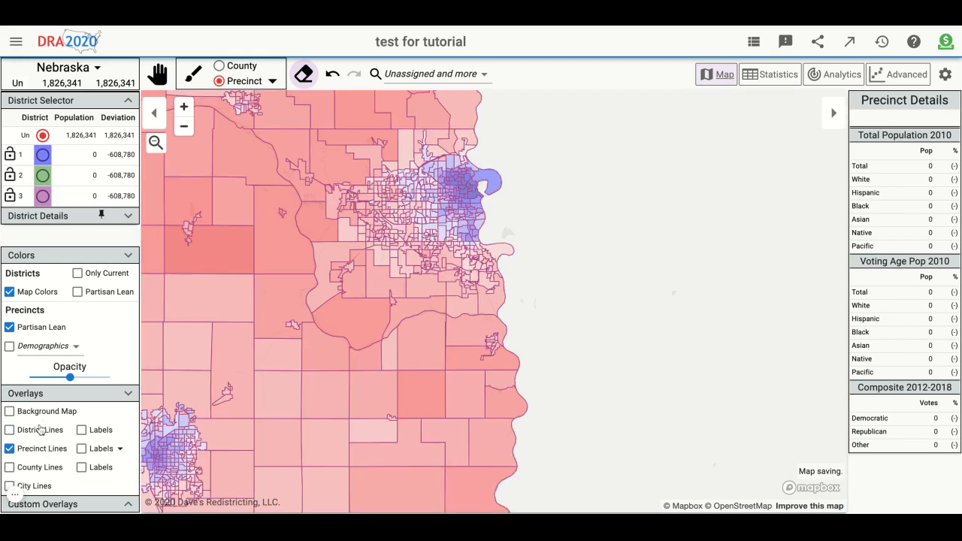
- Assign the Democratic-leaning precincts across the north and along the eastern riverside of the large eastern city to district 2
click(43, 175)
scroll(507, 208, up, 5)
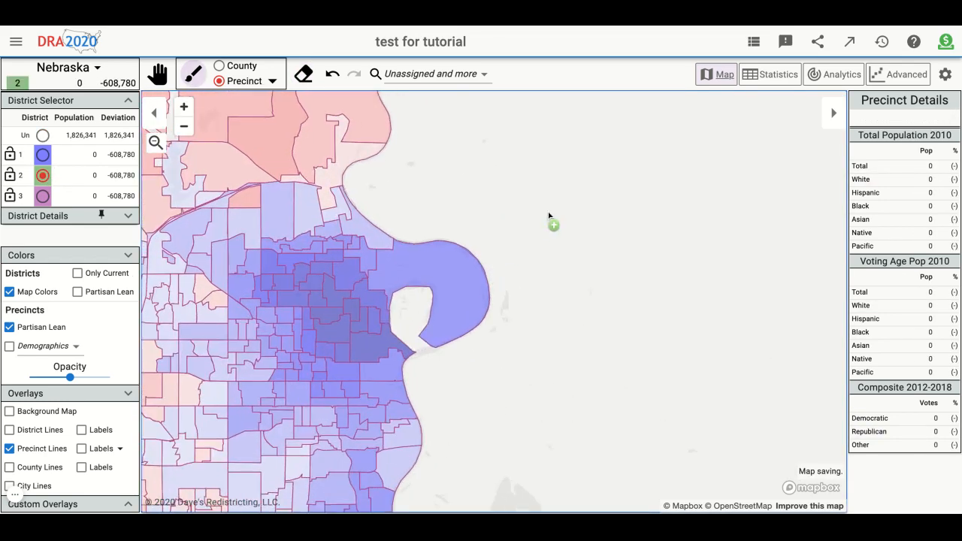
drag(548, 216, 653, 217)
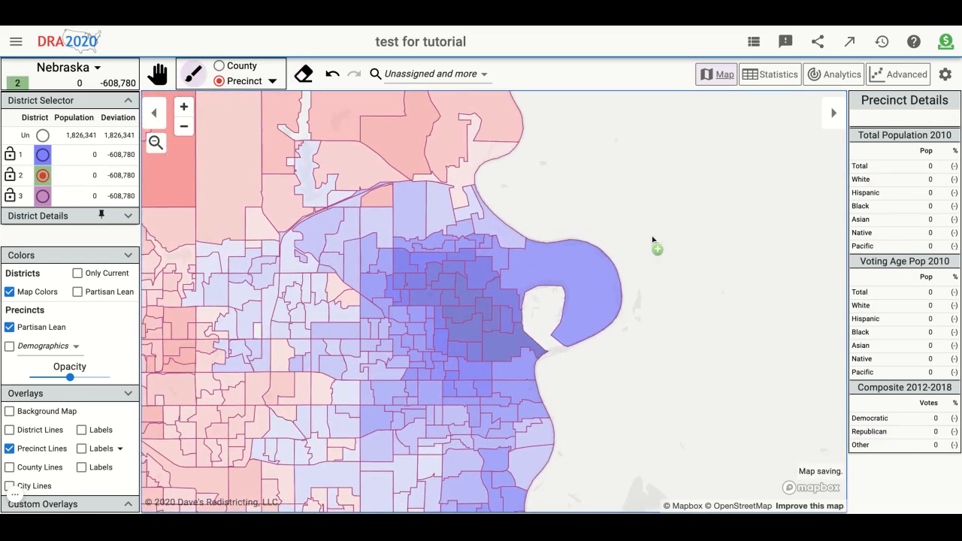
click(525, 261)
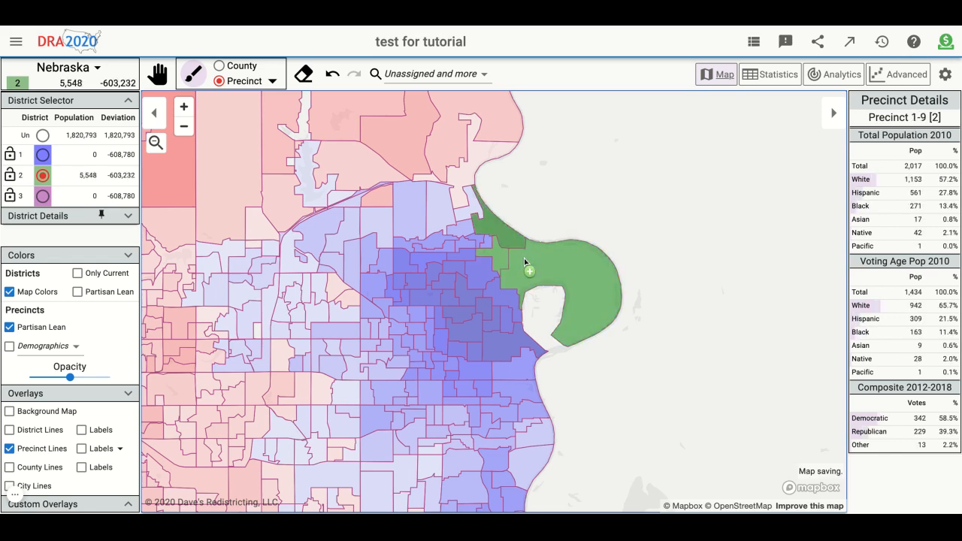
mouse_move(430, 257)
mouse_down()
mouse_move(428, 243)
mouse_move(464, 227)
mouse_move(464, 178)
mouse_move(441, 207)
mouse_move(368, 215)
mouse_move(323, 237)
mouse_move(328, 262)
mouse_move(402, 259)
mouse_up()
mouse_move(502, 297)
mouse_down()
mouse_move(526, 331)
mouse_move(515, 365)
mouse_move(573, 433)
mouse_up()
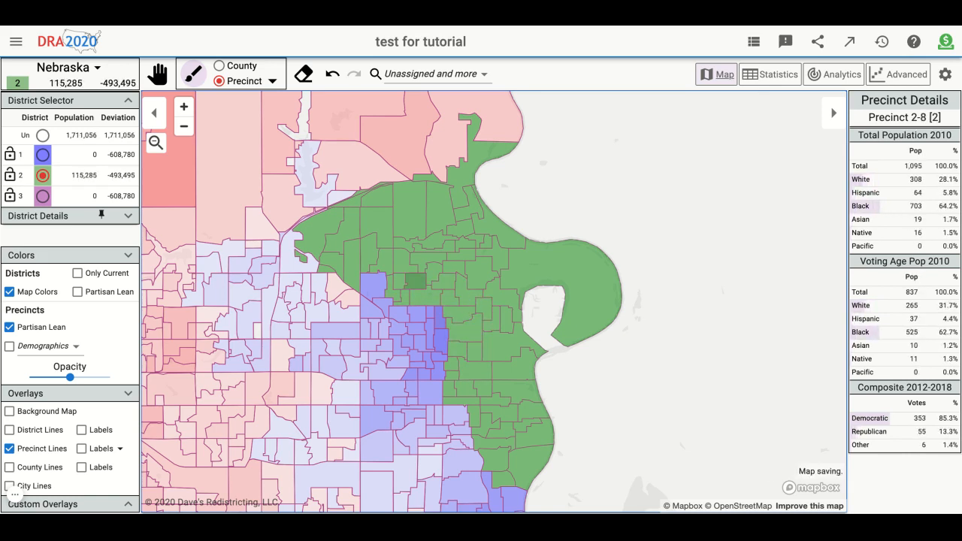
- Check district 2's population and its aggregate partisan lean coloring, and return the districts to map colors
double_click(84, 176)
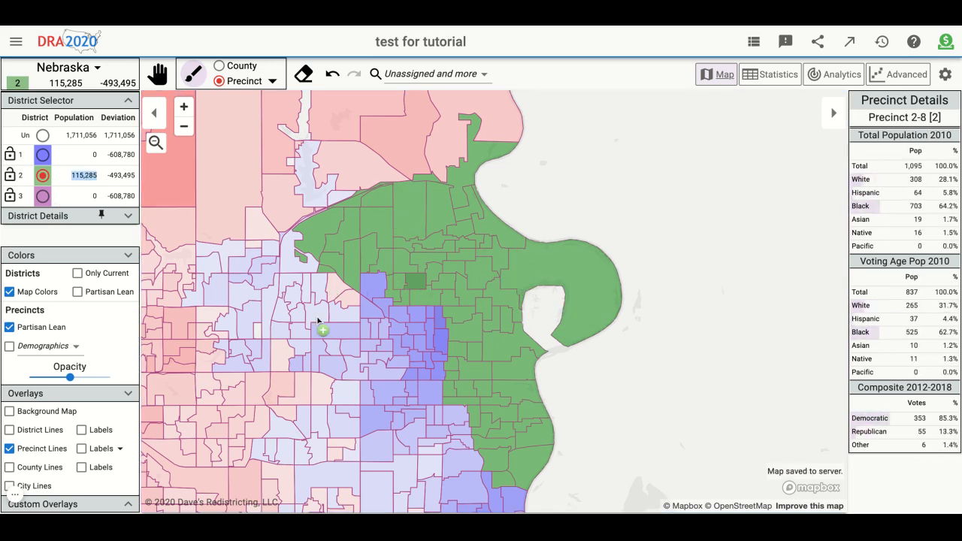
click(106, 293)
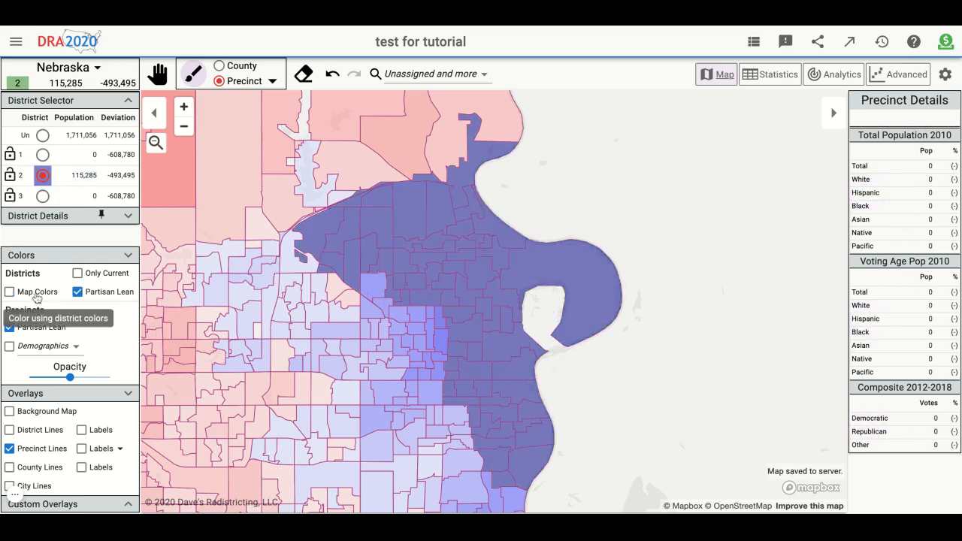
click(9, 292)
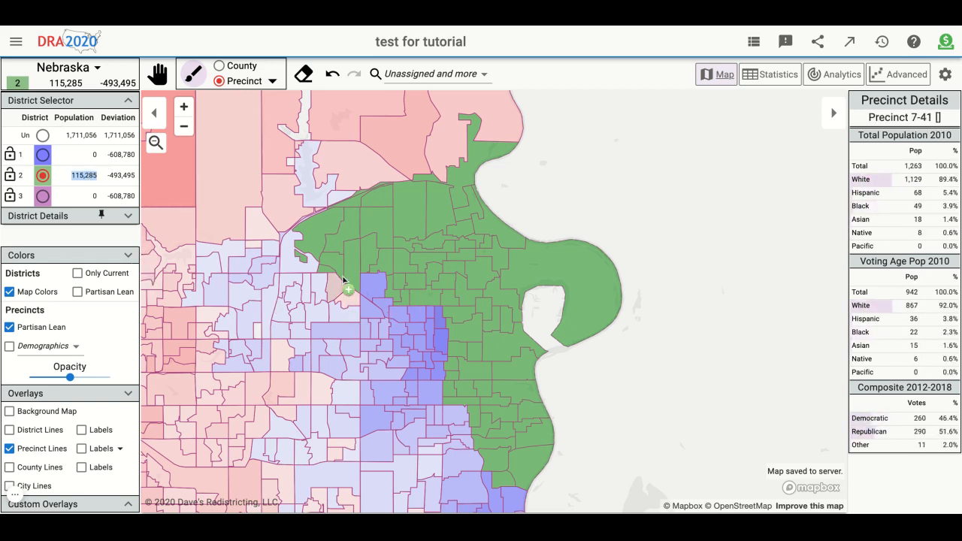
- Assign one isolated rural precinct well west of the large eastern city to district 2, and erase that assignment
scroll(342, 279, down, 5)
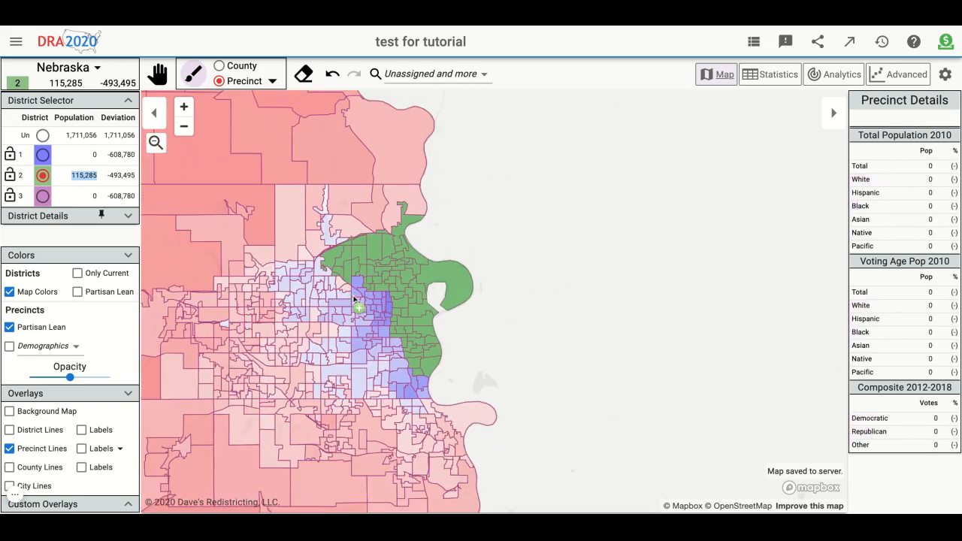
scroll(572, 337, down, 5)
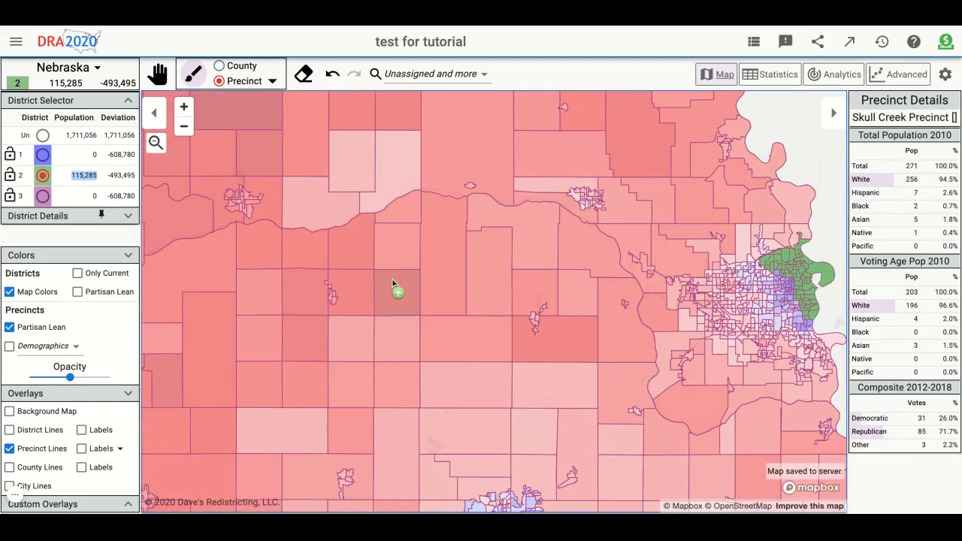
click(395, 290)
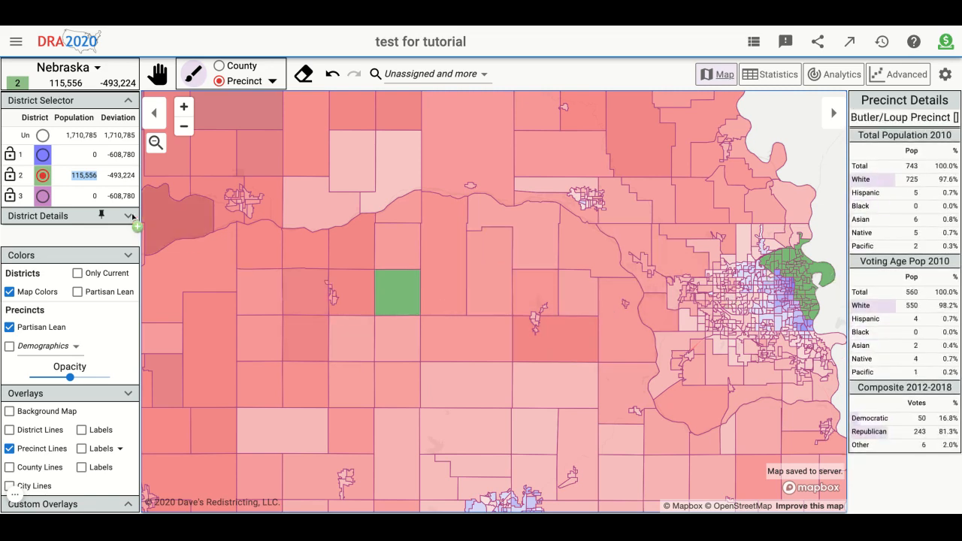
click(42, 136)
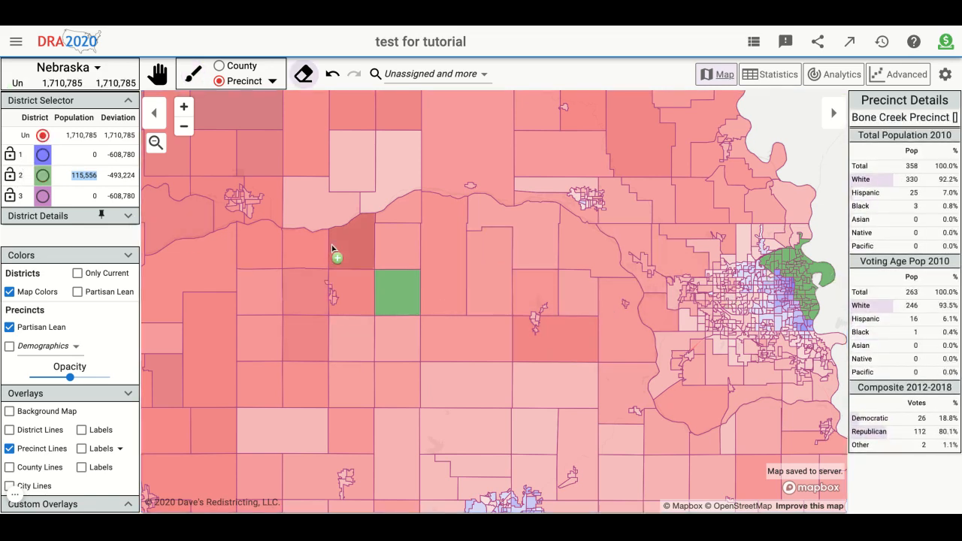
click(413, 286)
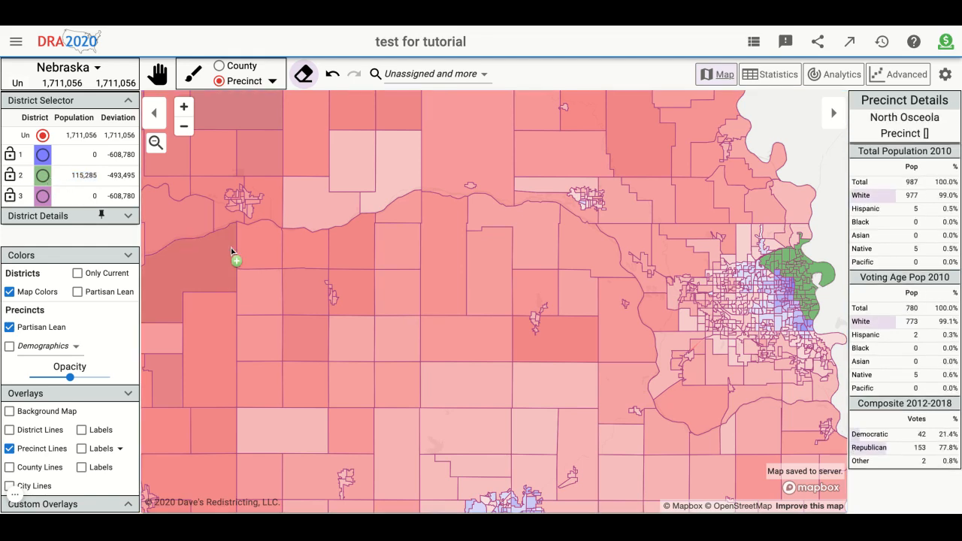
- Reselect district 2 and assign it the unassigned precincts across the north-central and northwestern parts of the large eastern city
scroll(236, 258, down, 1)
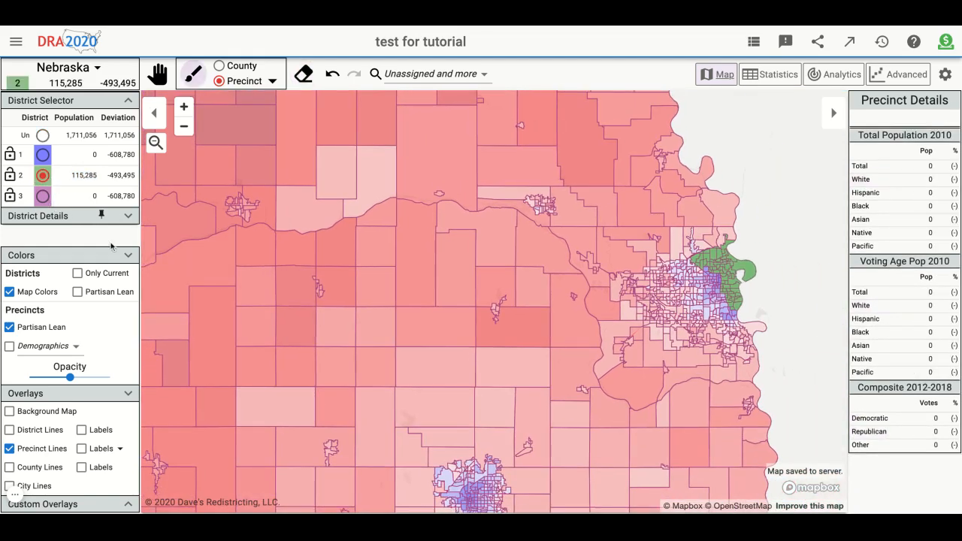
scroll(475, 315, down, 5)
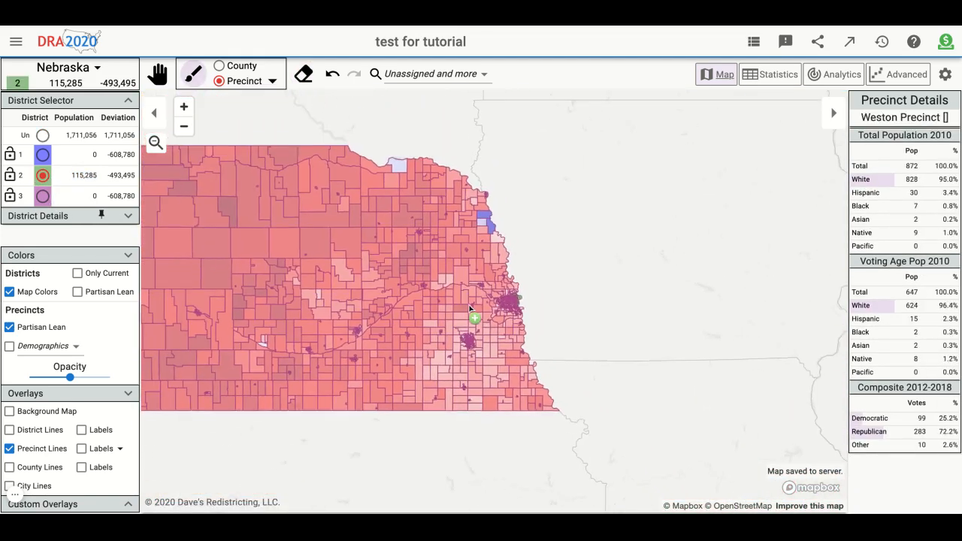
drag(668, 270, 769, 315)
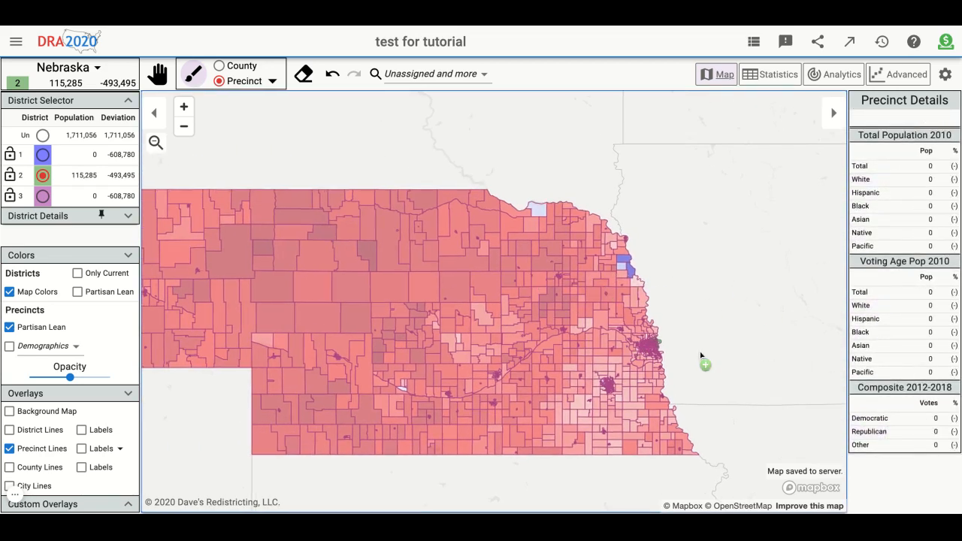
scroll(703, 360, up, 4)
scroll(391, 360, up, 3)
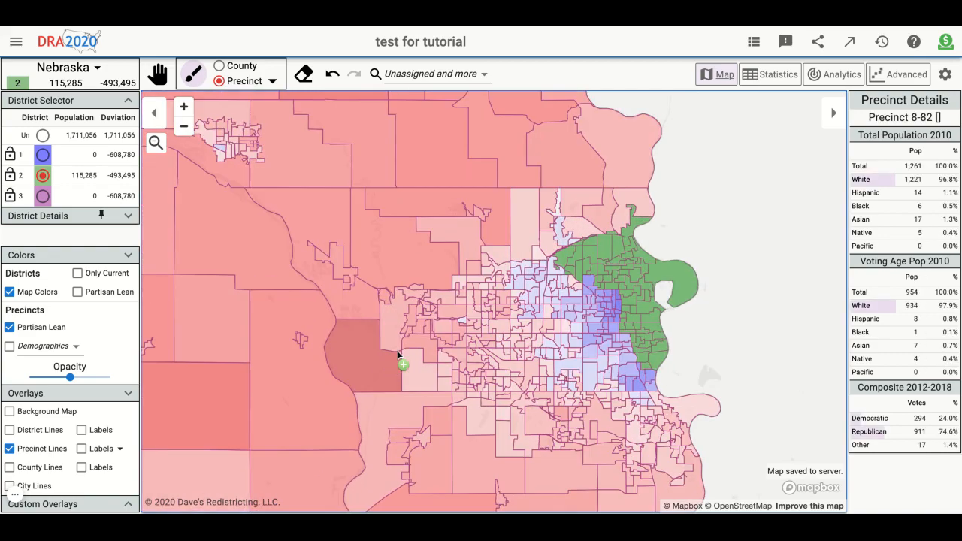
scroll(777, 327, right, 1)
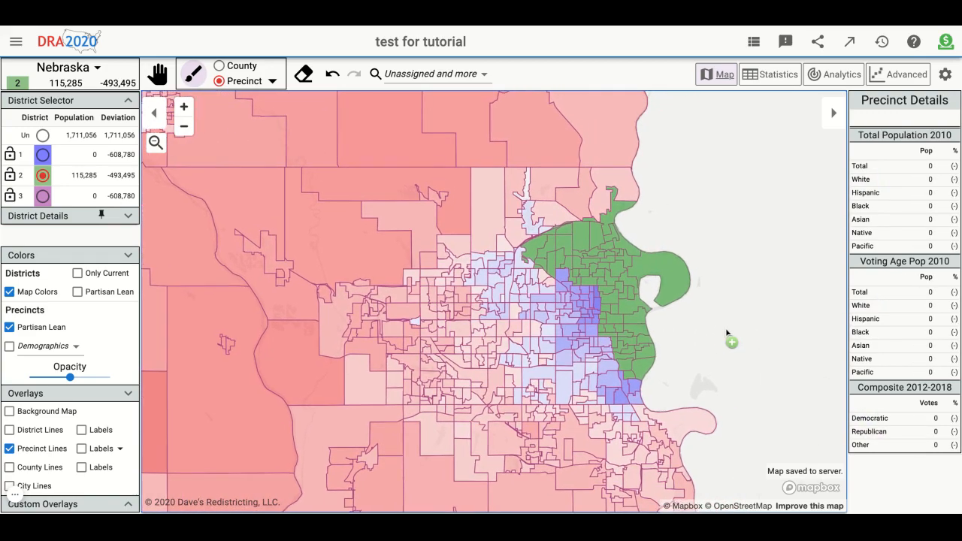
scroll(617, 344, up, 3)
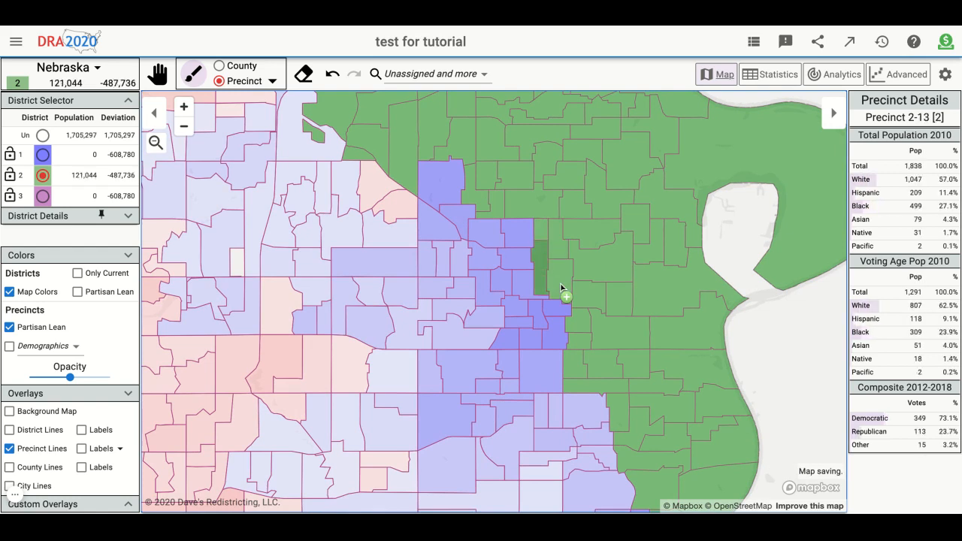
drag(438, 222, 441, 185)
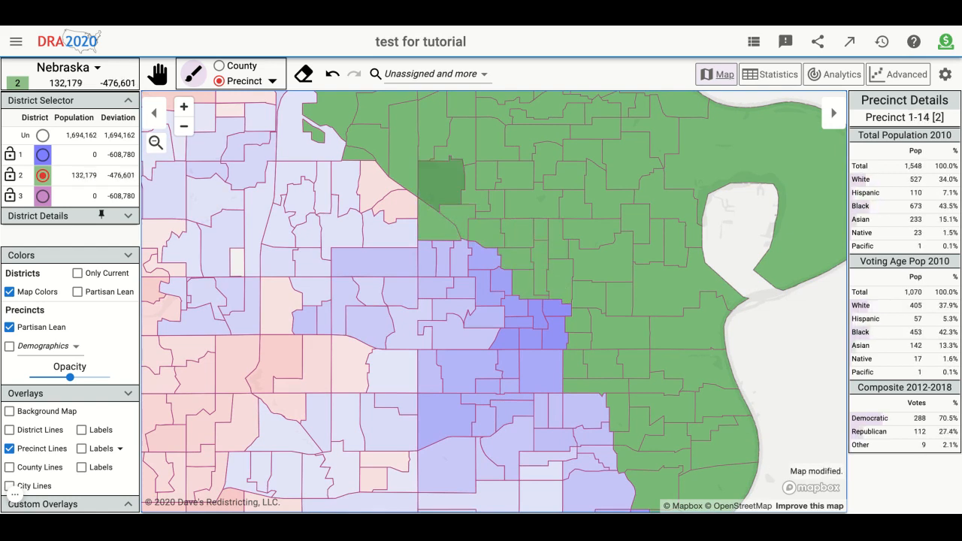
mouse_move(481, 259)
mouse_down()
mouse_move(399, 262)
mouse_move(387, 192)
mouse_move(354, 177)
mouse_move(338, 218)
mouse_move(309, 229)
mouse_up()
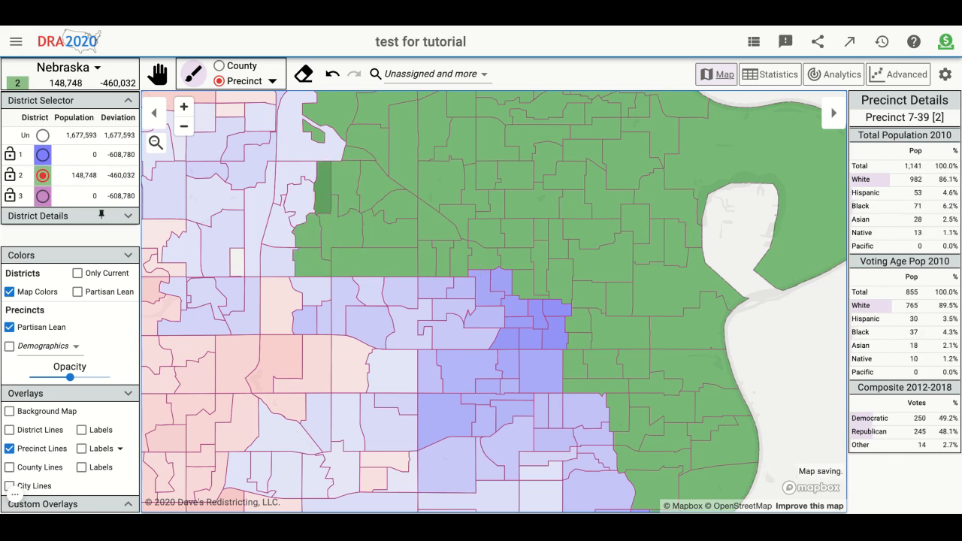
mouse_move(321, 188)
mouse_down()
mouse_move(289, 150)
mouse_move(248, 161)
mouse_up()
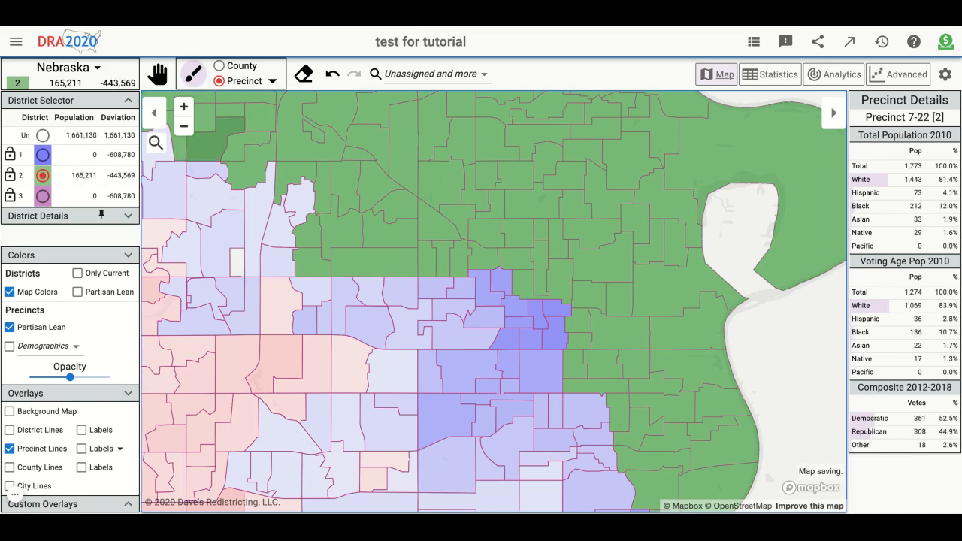
mouse_move(203, 169)
mouse_down()
mouse_move(226, 255)
mouse_move(299, 197)
mouse_up()
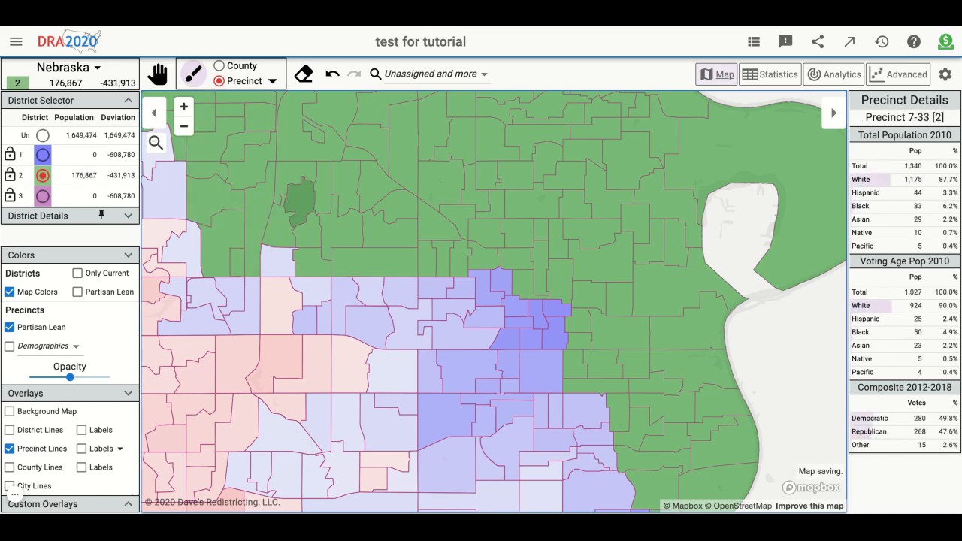
- Extend district 2 southward through the city's central bands of precincts, out to the Republican-leaning western precincts
mouse_move(278, 261)
mouse_down()
mouse_move(320, 300)
mouse_move(369, 289)
mouse_move(455, 331)
mouse_up()
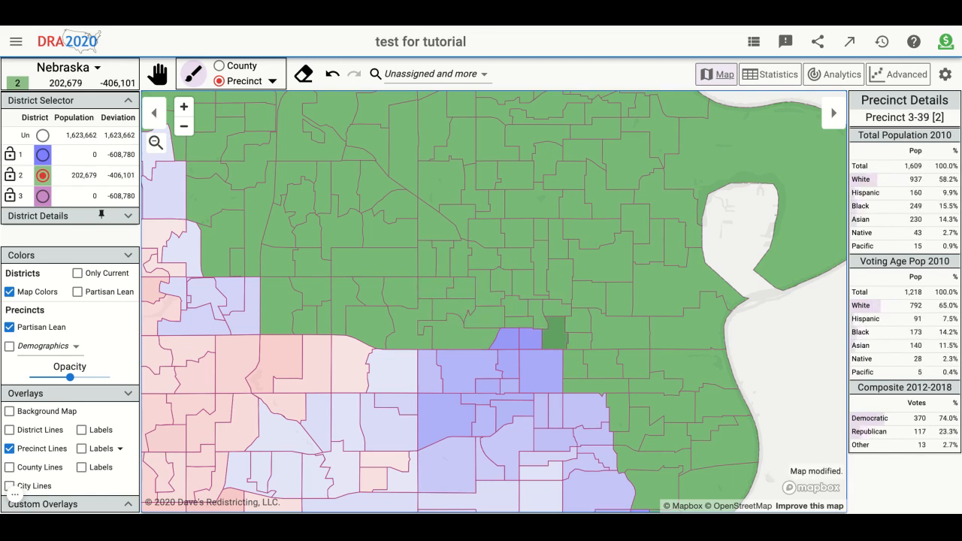
drag(555, 334, 458, 331)
scroll(573, 369, down, 5)
drag(720, 415, 723, 373)
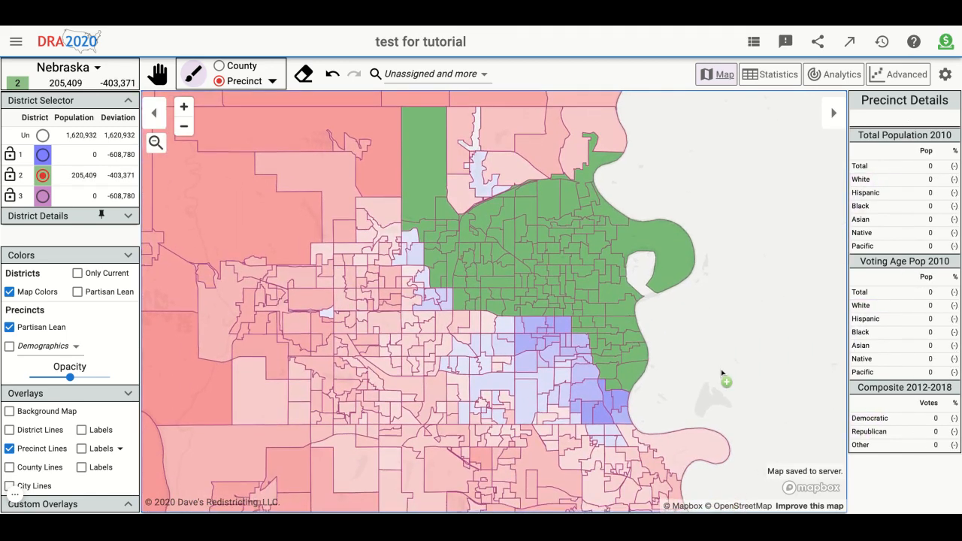
scroll(551, 357, up, 5)
mouse_move(608, 327)
mouse_down()
mouse_move(511, 287)
mouse_move(489, 335)
mouse_move(438, 335)
mouse_move(441, 280)
mouse_move(399, 336)
mouse_move(365, 331)
mouse_move(284, 215)
mouse_move(237, 169)
mouse_up()
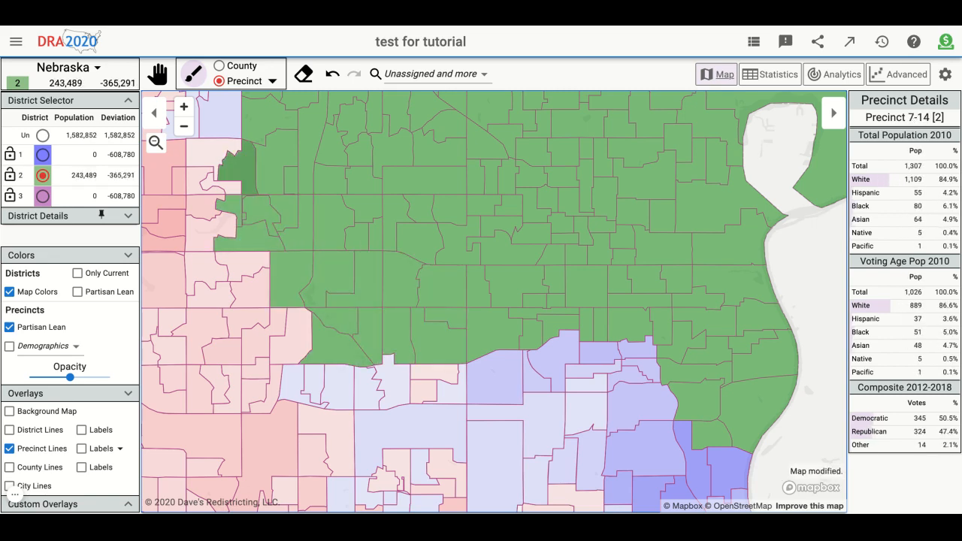
scroll(241, 274, down, 5)
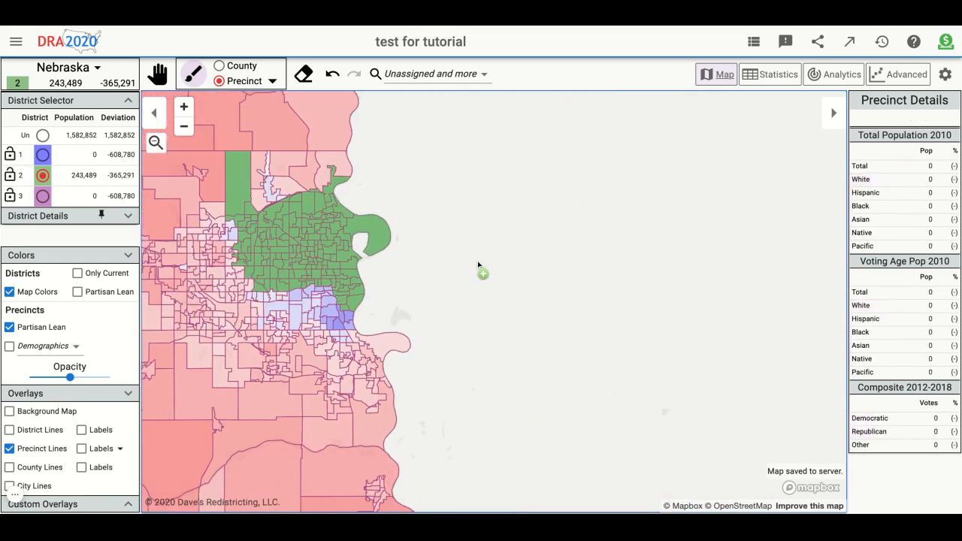
drag(479, 266, 502, 299)
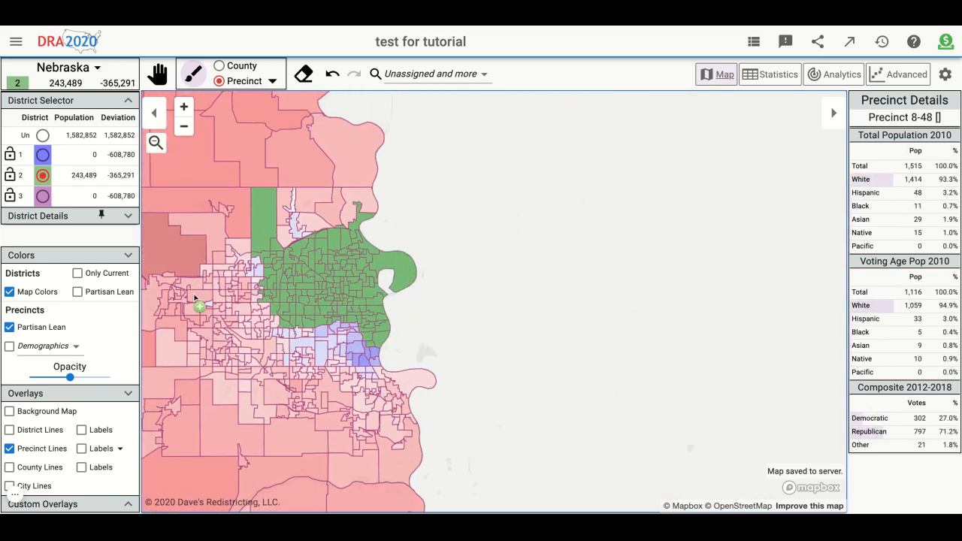
click(15, 493)
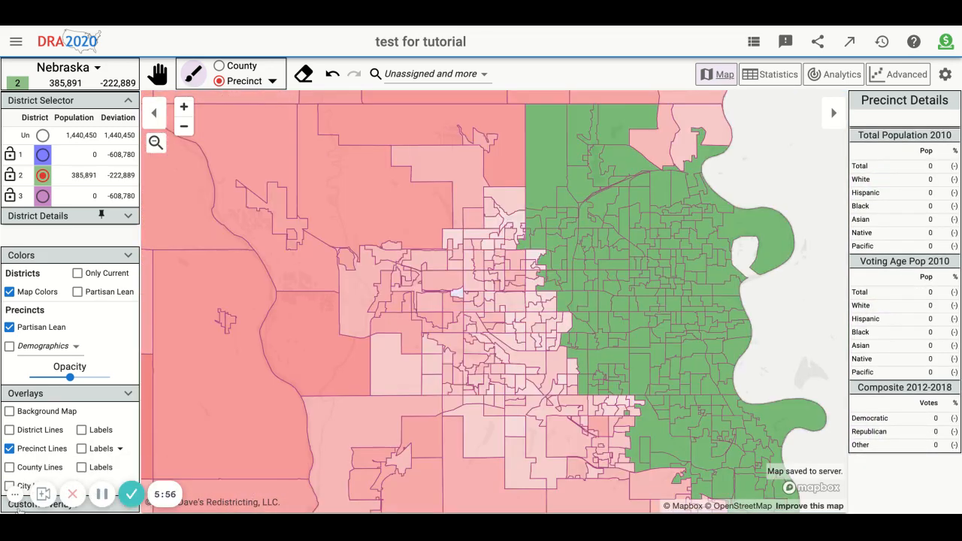
- Hide the district map colors to view the precincts' partisan lean beneath district 2, and restore the map colors
scroll(585, 308, down, 5)
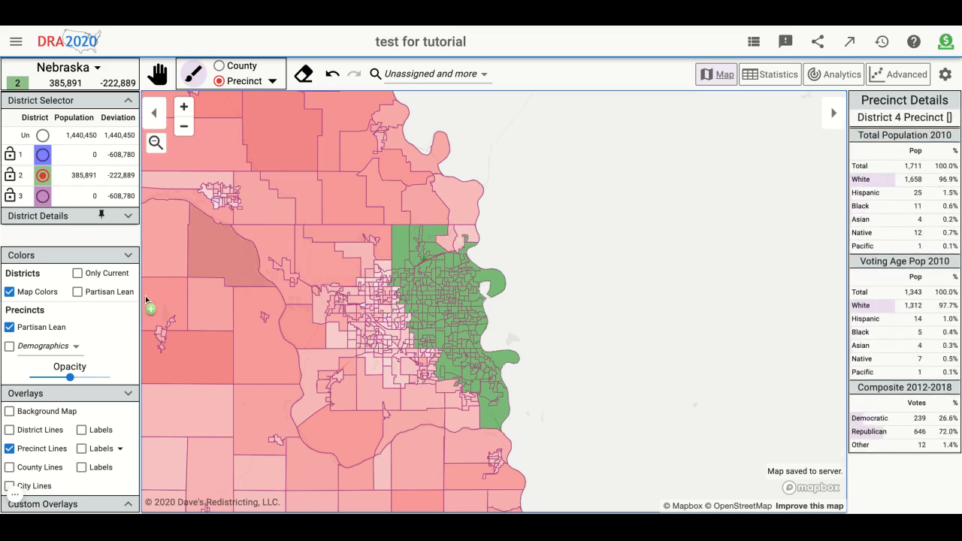
click(9, 292)
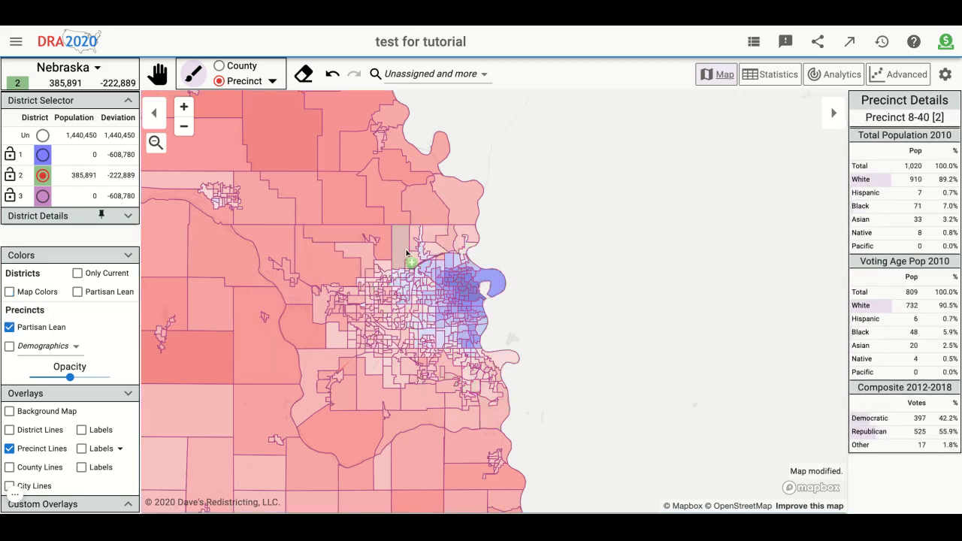
click(42, 295)
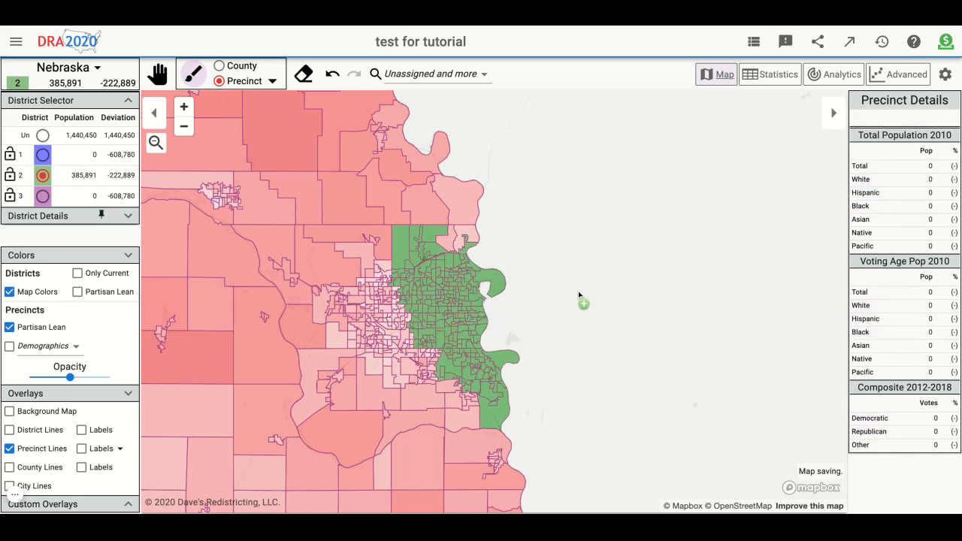
click(91, 260)
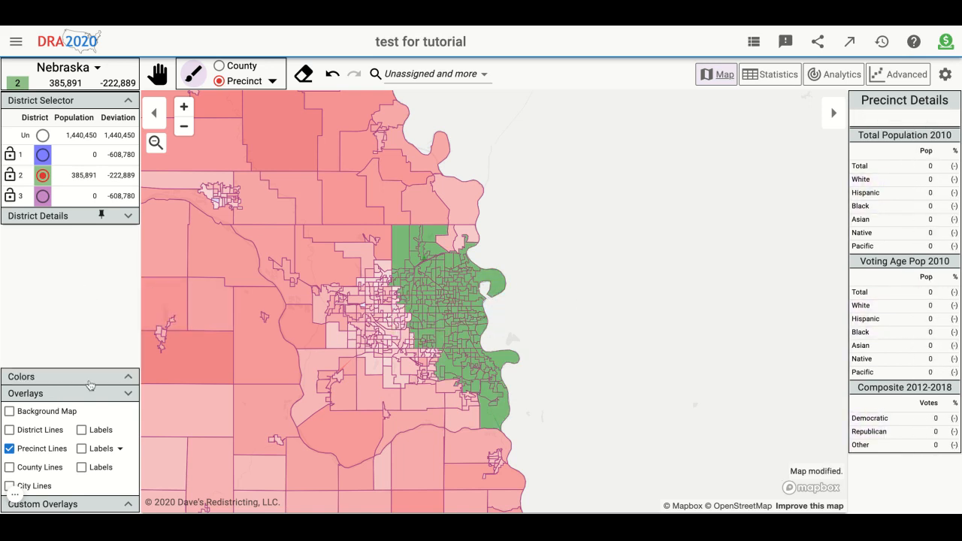
click(108, 381)
- With districts colored by partisan lean, assign the remaining precincts in the city's northeastern corner to district 2, and restore map colors
click(78, 291)
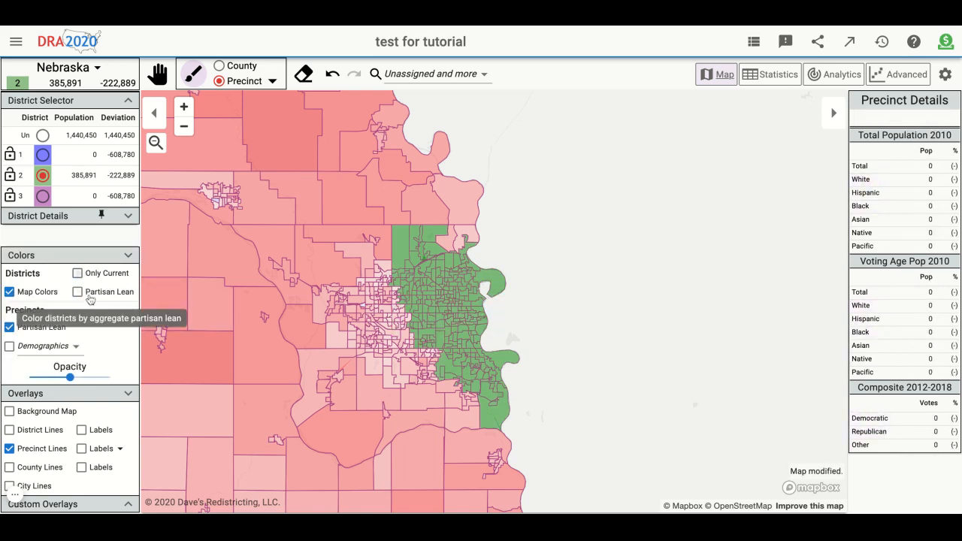
click(472, 235)
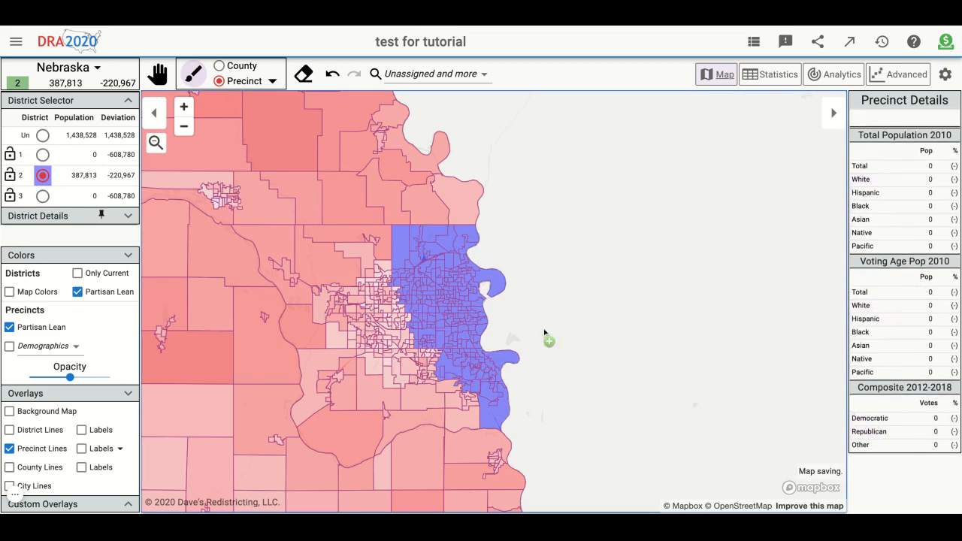
click(7, 292)
- Examine the unassigned Democratic-leaning city southwest of district 2 and the precincts lying between the two
scroll(398, 331, down, 2)
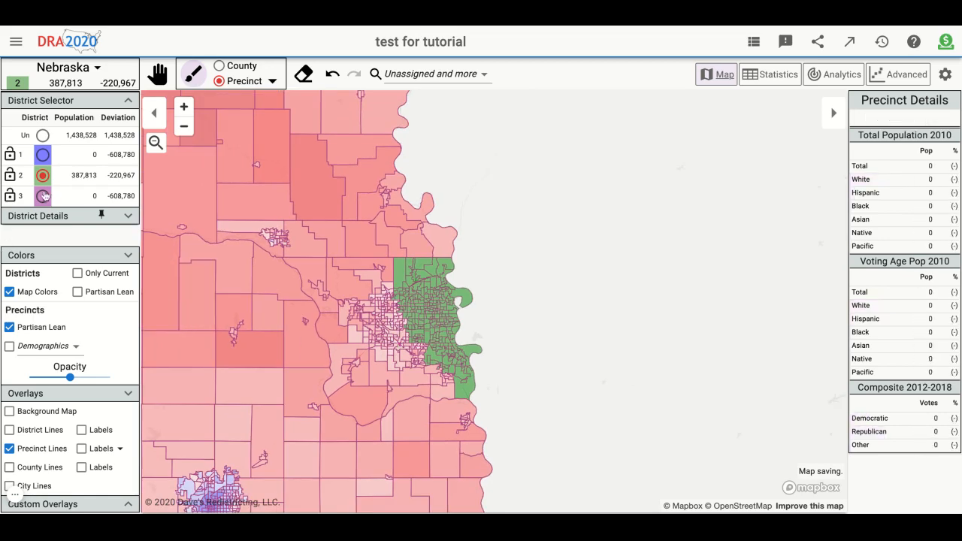
drag(332, 380, 569, 279)
scroll(558, 353, down, 3)
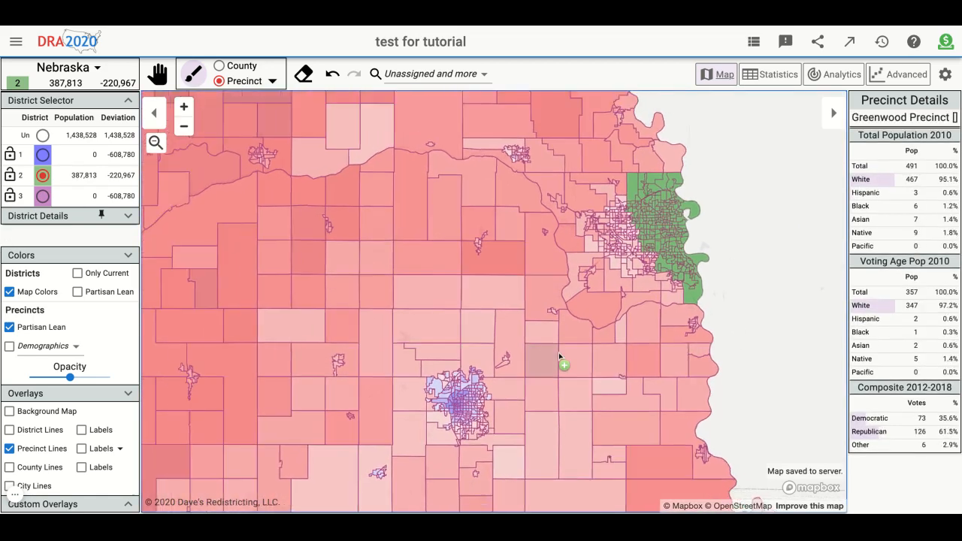
scroll(660, 282, up, 2)
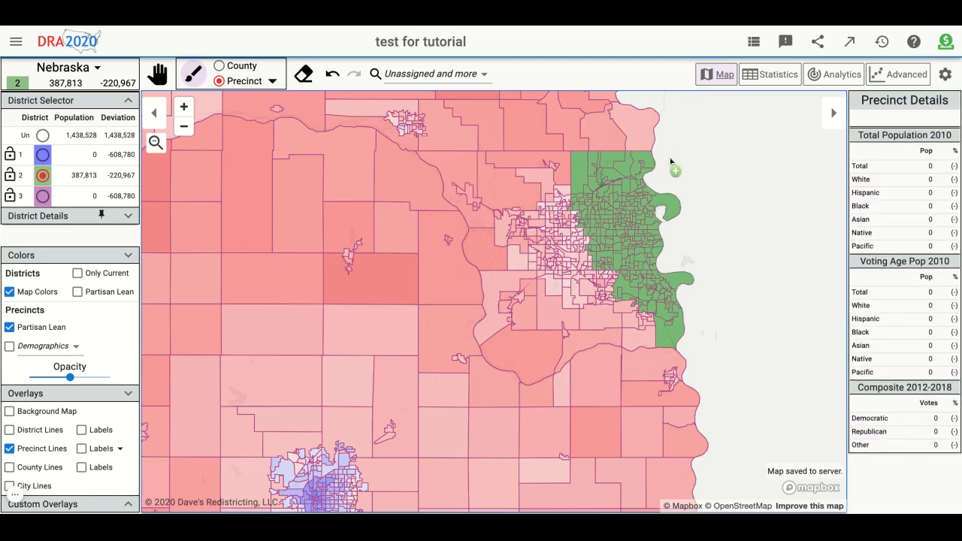
scroll(696, 258, up, 2)
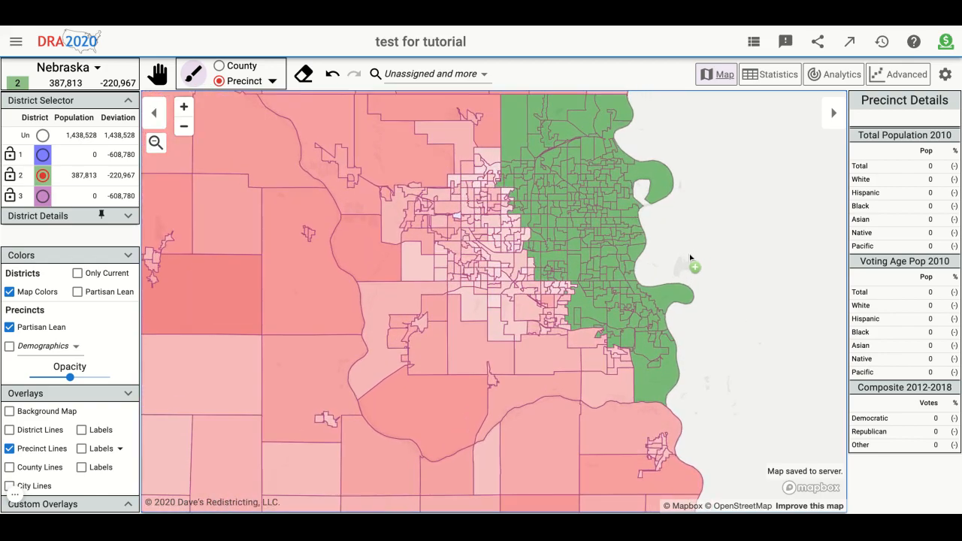
scroll(566, 299, down, 3)
scroll(375, 429, up, 3)
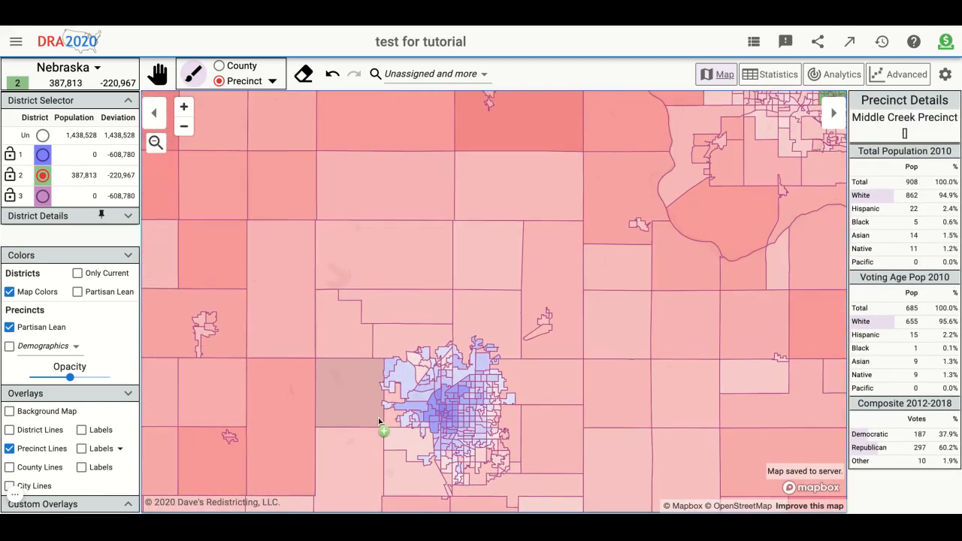
scroll(446, 406, down, 3)
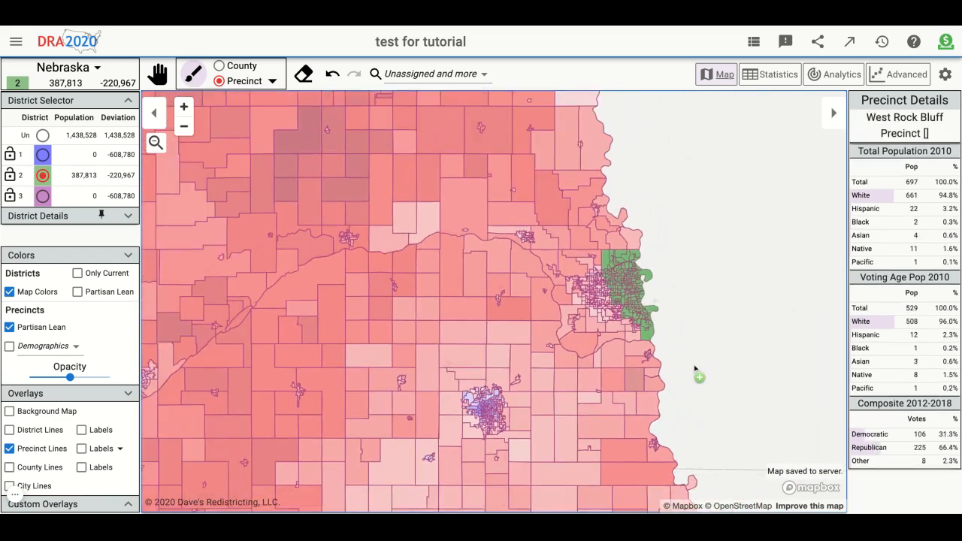
scroll(693, 325, up, 5)
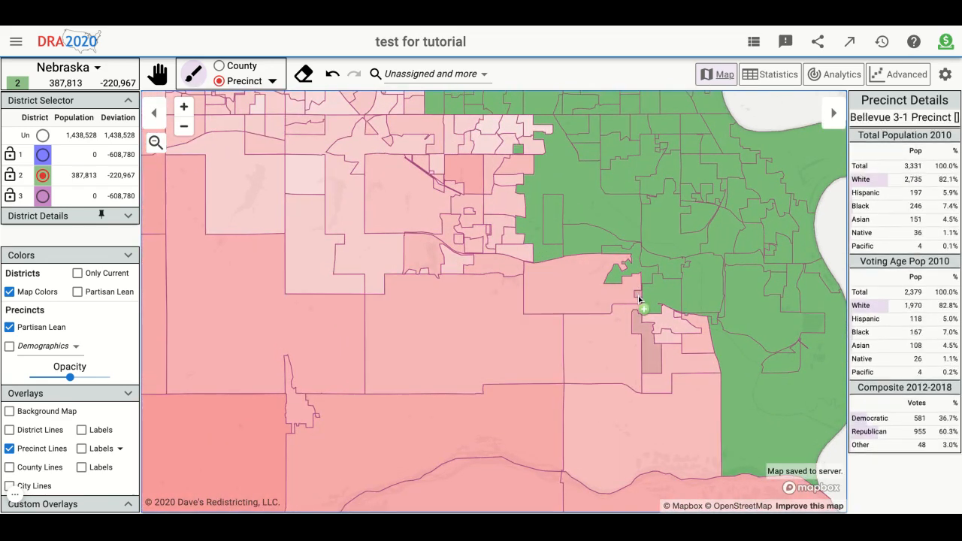
click(614, 295)
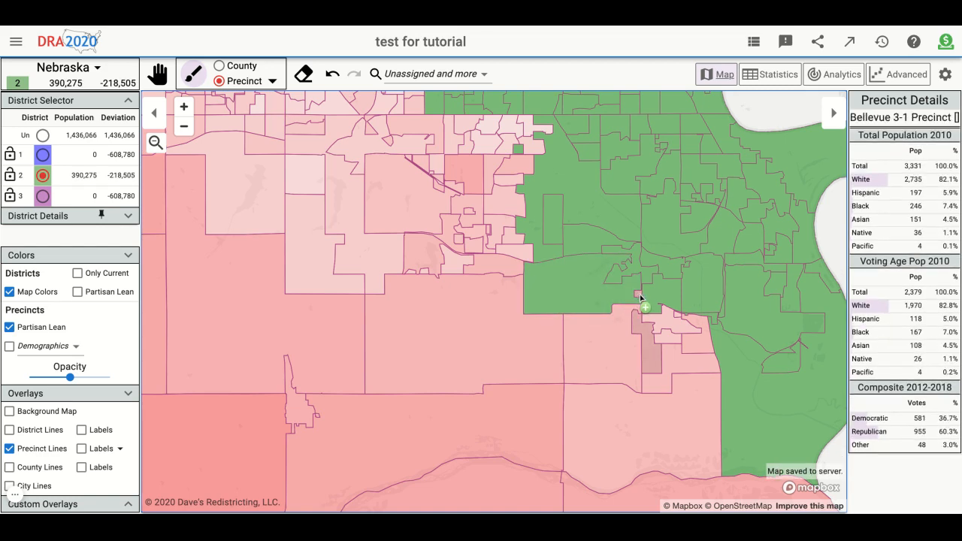
click(641, 298)
click(631, 348)
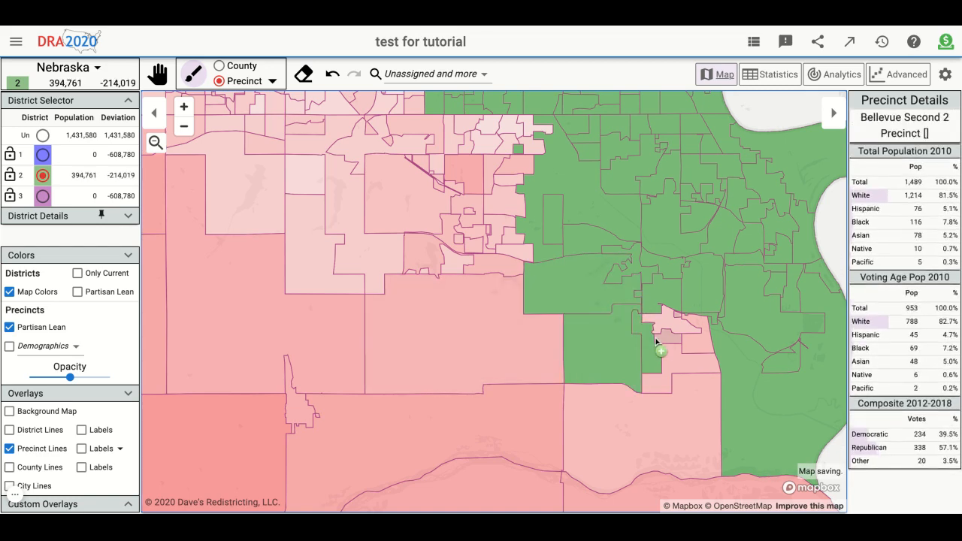
click(42, 136)
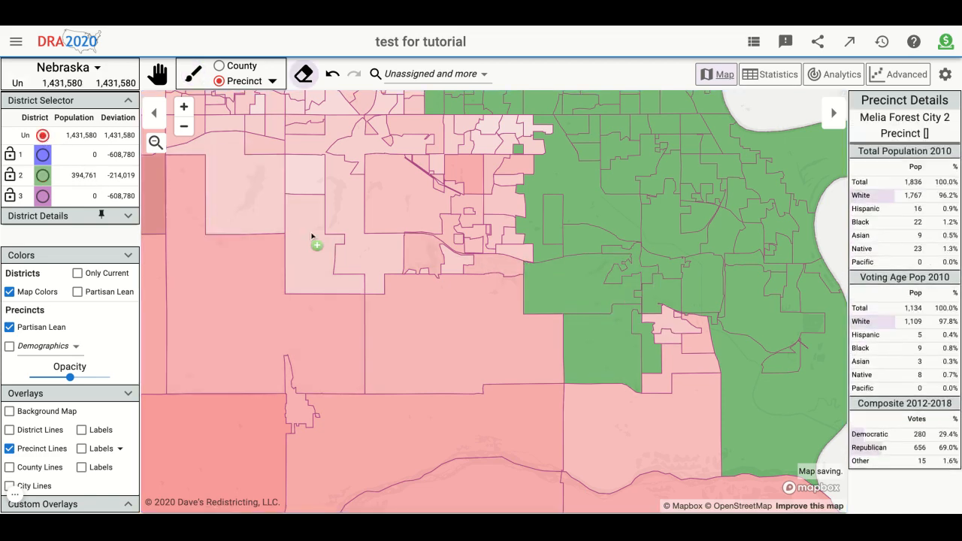
click(637, 301)
click(611, 339)
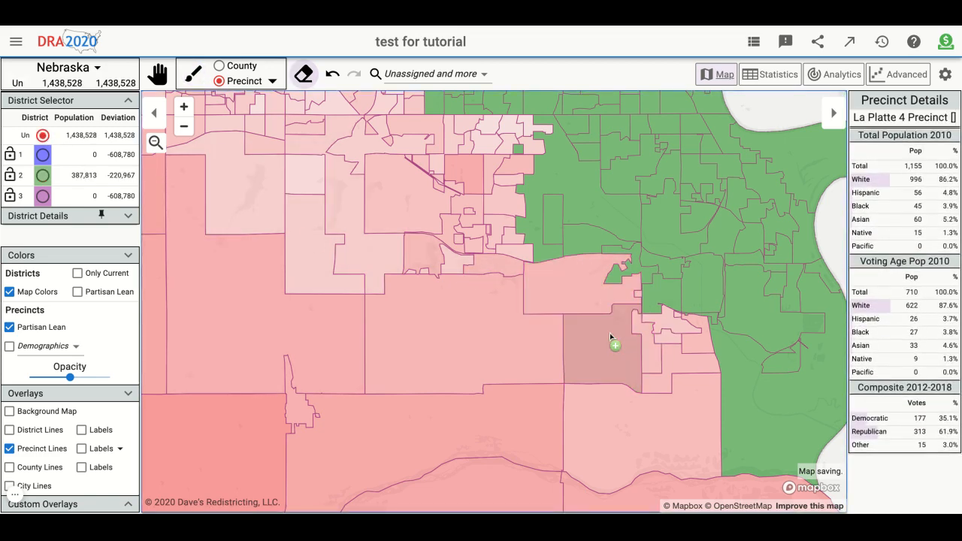
- Assign Papillion 2-3, the precincts bordering it to the west, and Fairview Precinct to district 2
click(58, 179)
click(515, 257)
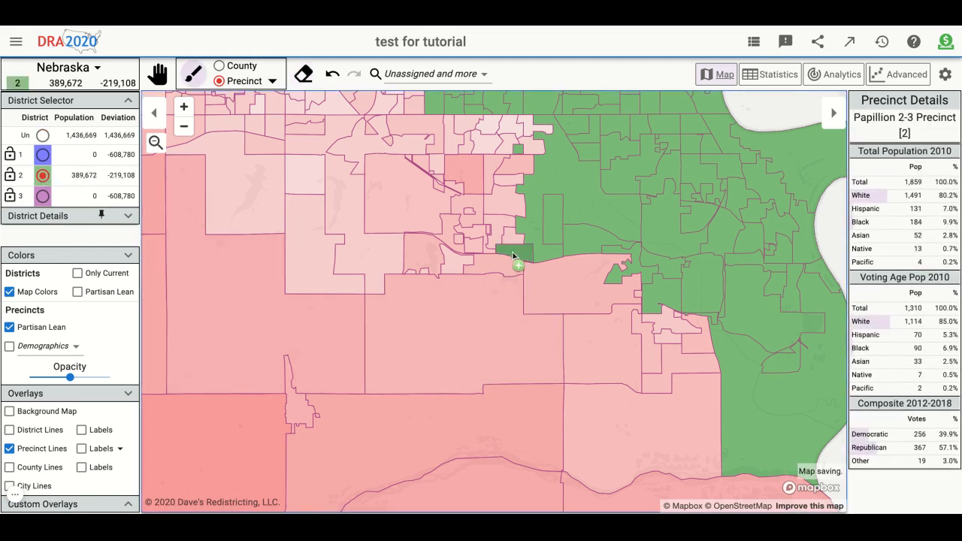
click(463, 257)
scroll(530, 233, up, 5)
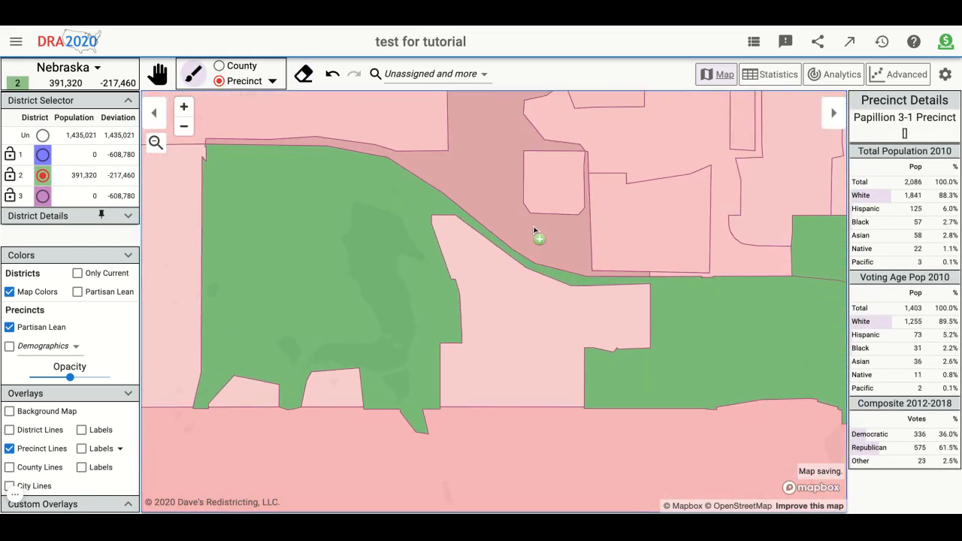
scroll(534, 230, down, 5)
click(530, 301)
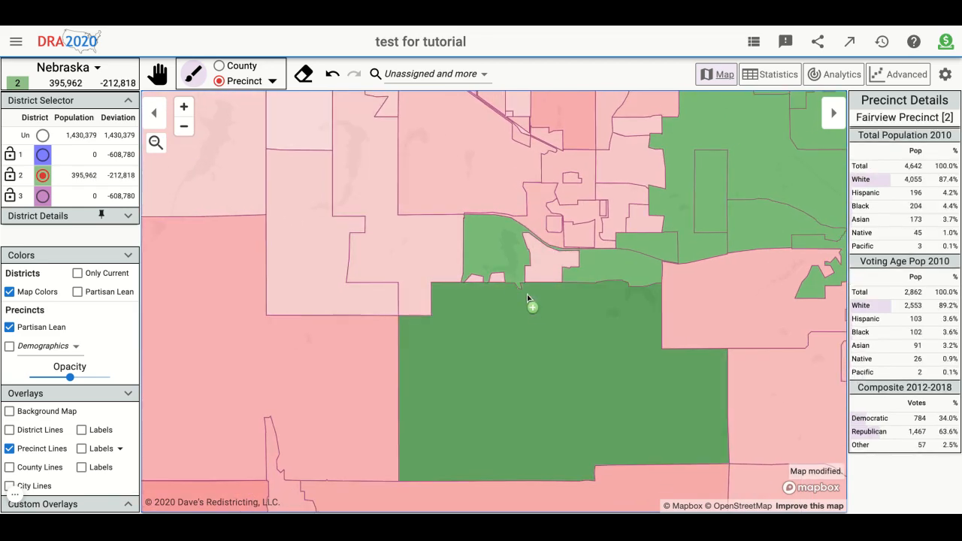
click(543, 265)
- Extend district 2 southwest from Fairview Precinct along the river and through South Bend Precinct toward the Democratic-leaning city
scroll(552, 352, down, 5)
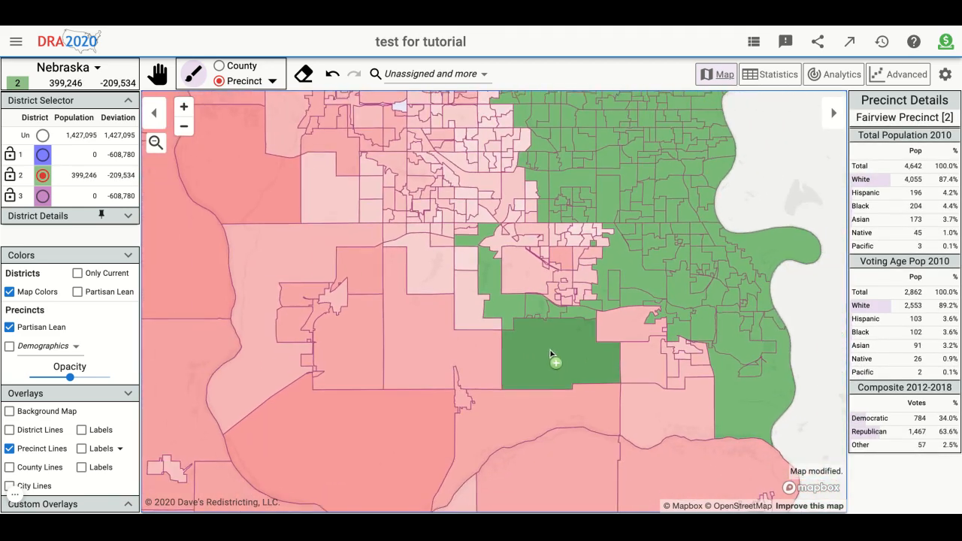
click(541, 406)
scroll(795, 290, down, 5)
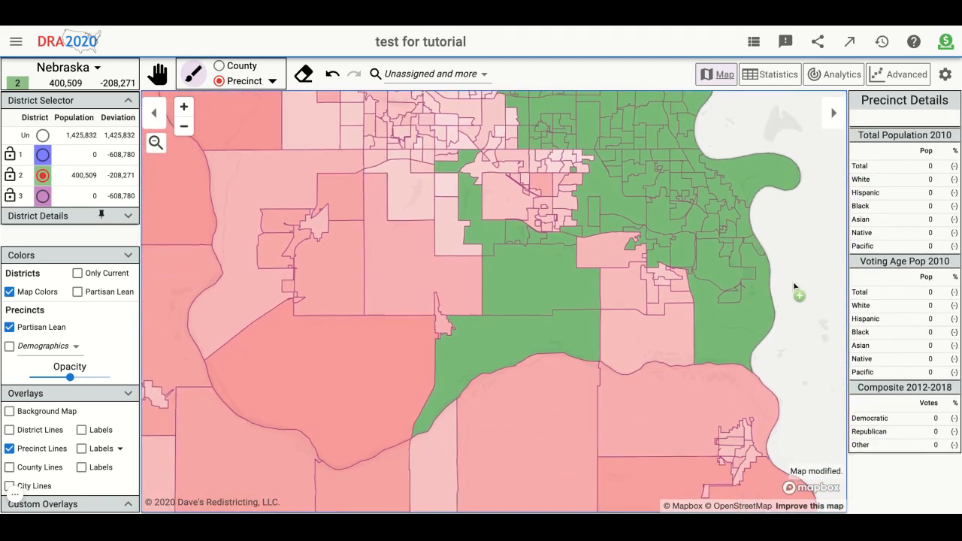
click(572, 367)
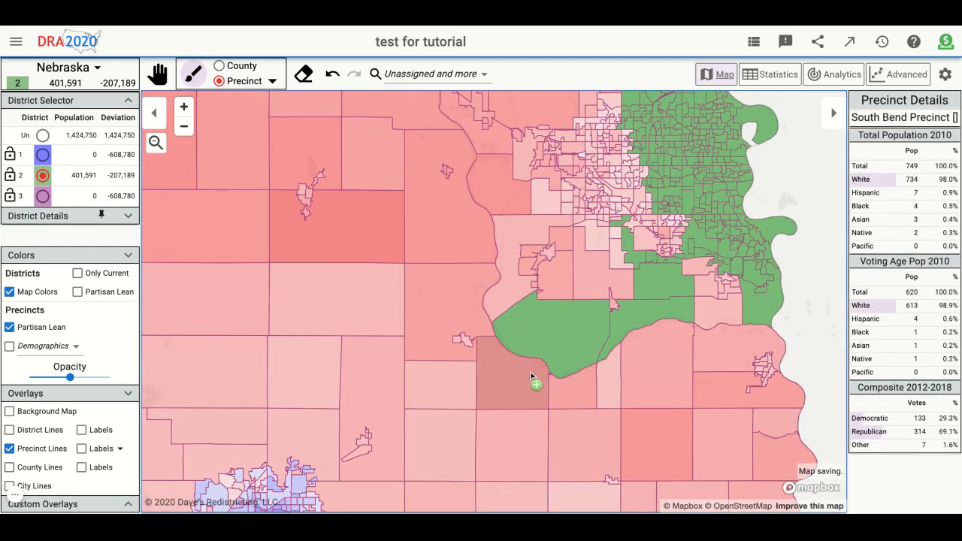
click(531, 382)
click(451, 397)
click(438, 431)
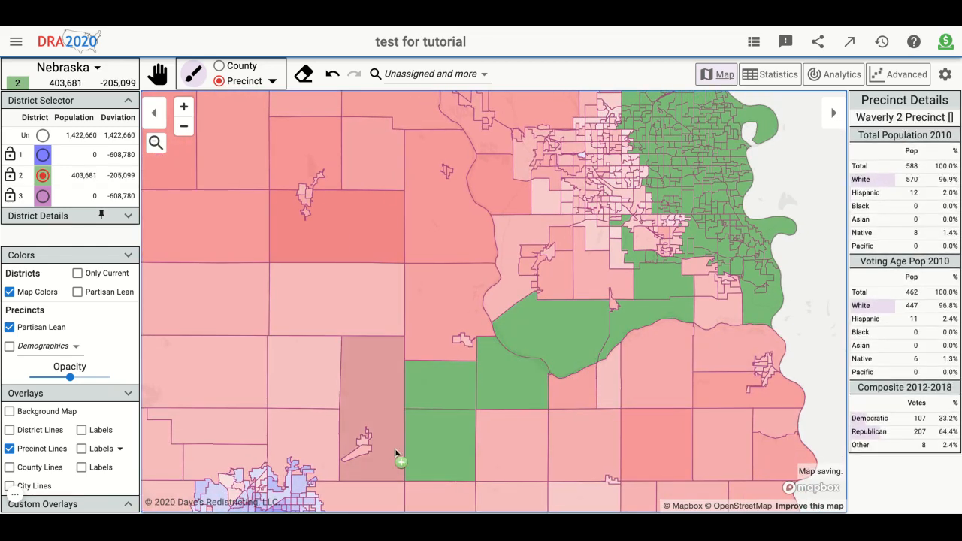
scroll(395, 456, down, 5)
scroll(392, 456, up, 5)
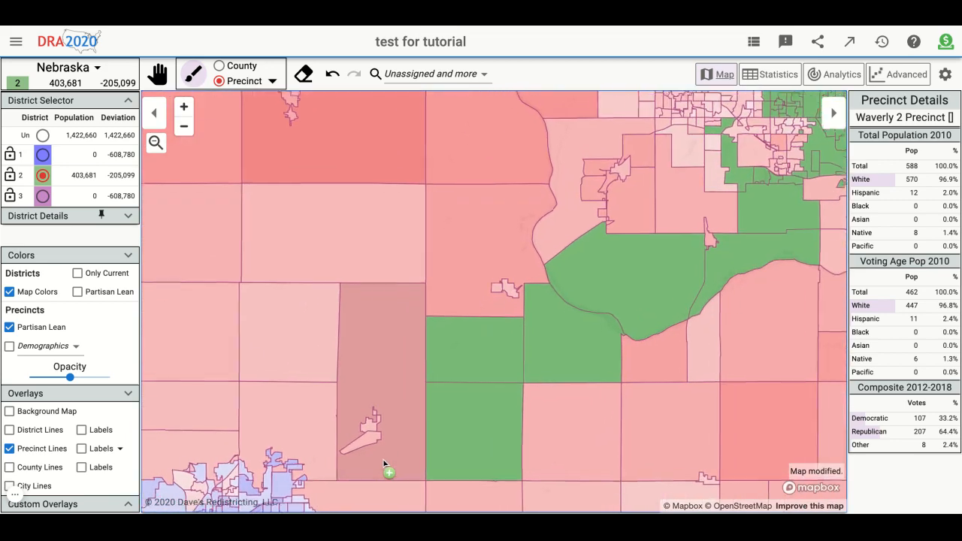
click(398, 447)
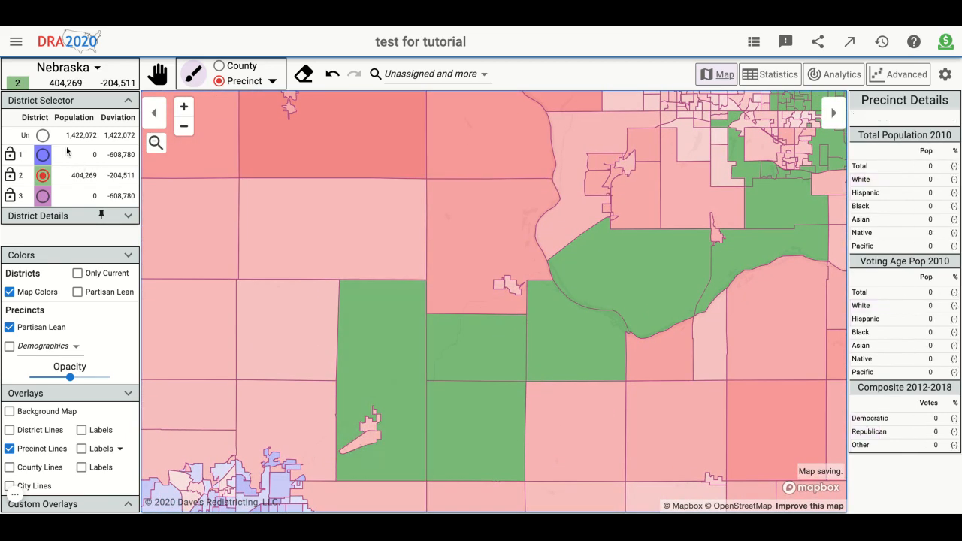
click(43, 136)
click(362, 370)
click(43, 175)
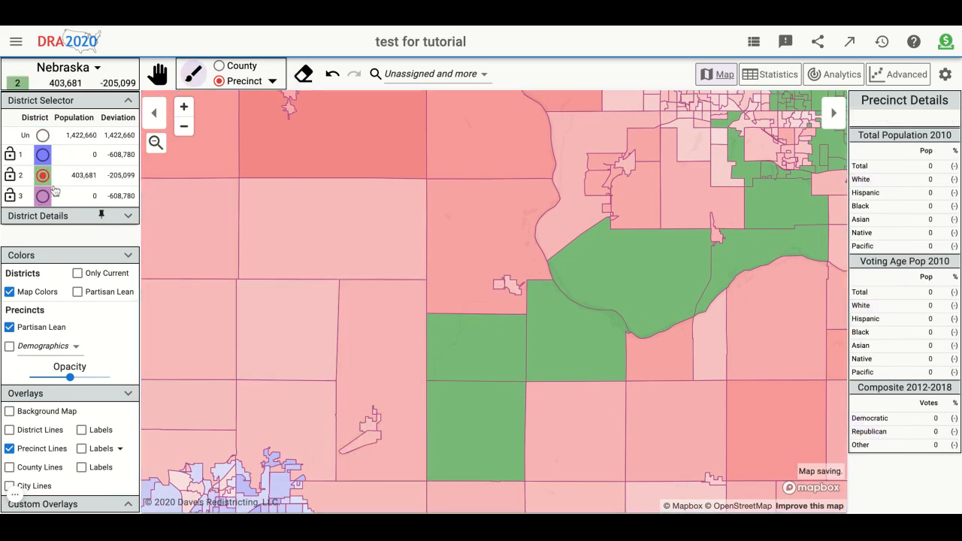
- Connect district 2 to the Democratic-leaning southwestern city through Stevens Creek Precinct, and briefly color districts by partisan lean to check it
scroll(195, 342, down, 5)
scroll(382, 348, up, 5)
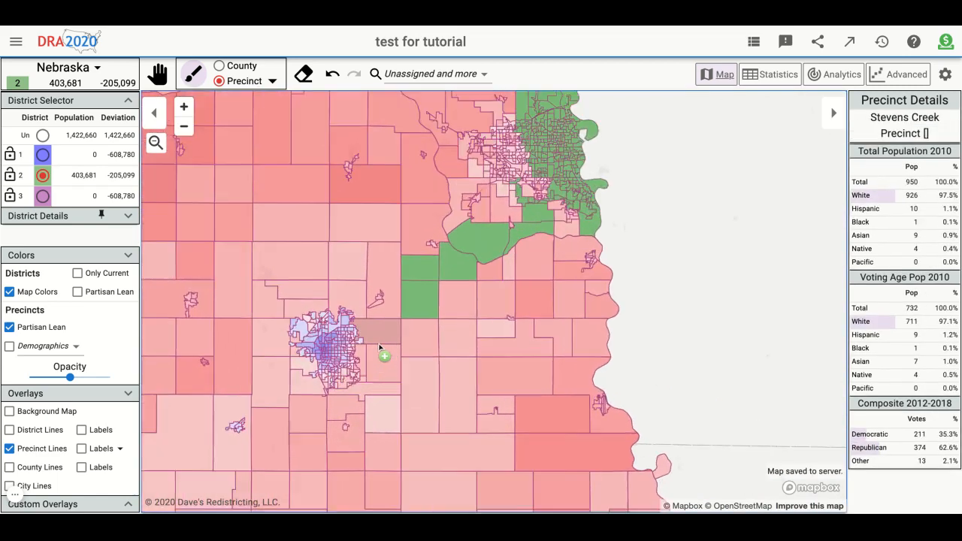
click(466, 317)
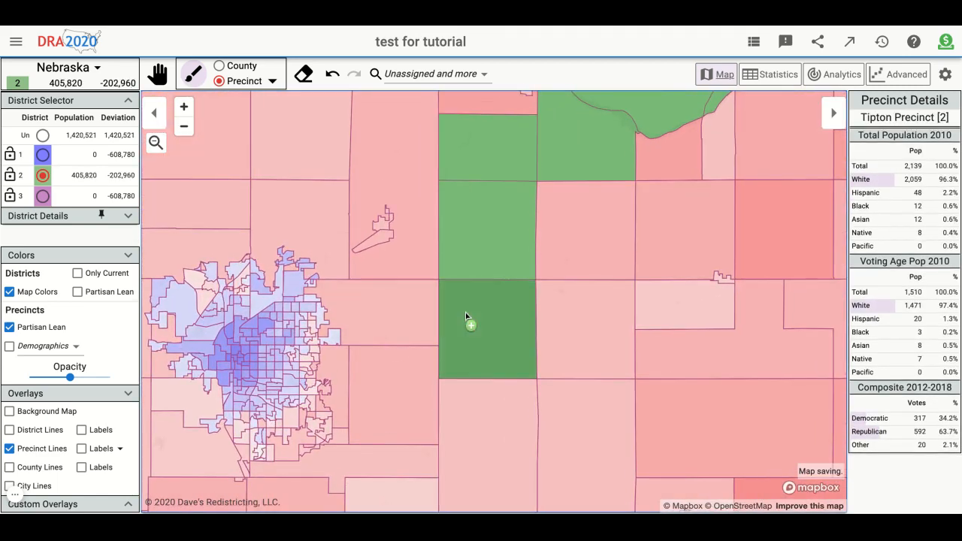
click(393, 324)
scroll(236, 316, up, 2)
scroll(236, 316, down, 3)
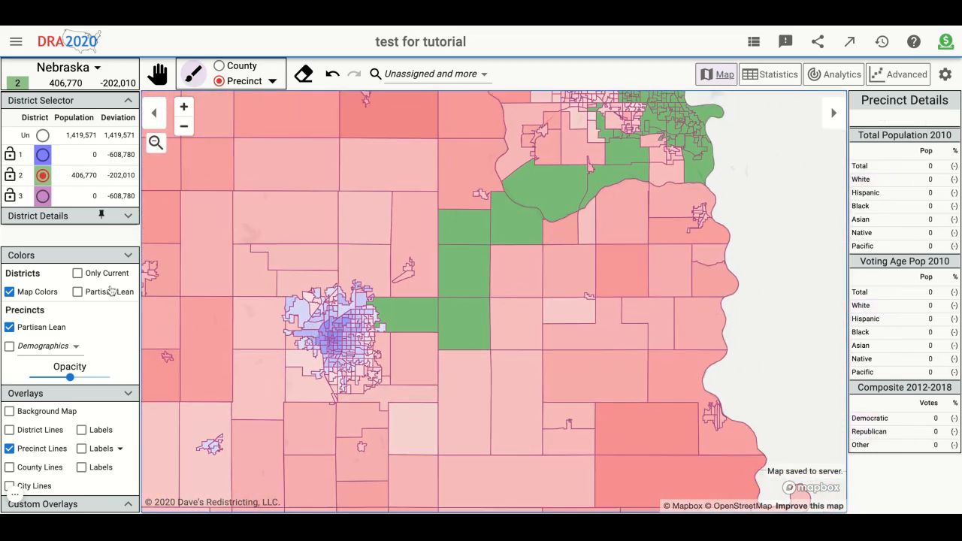
click(104, 293)
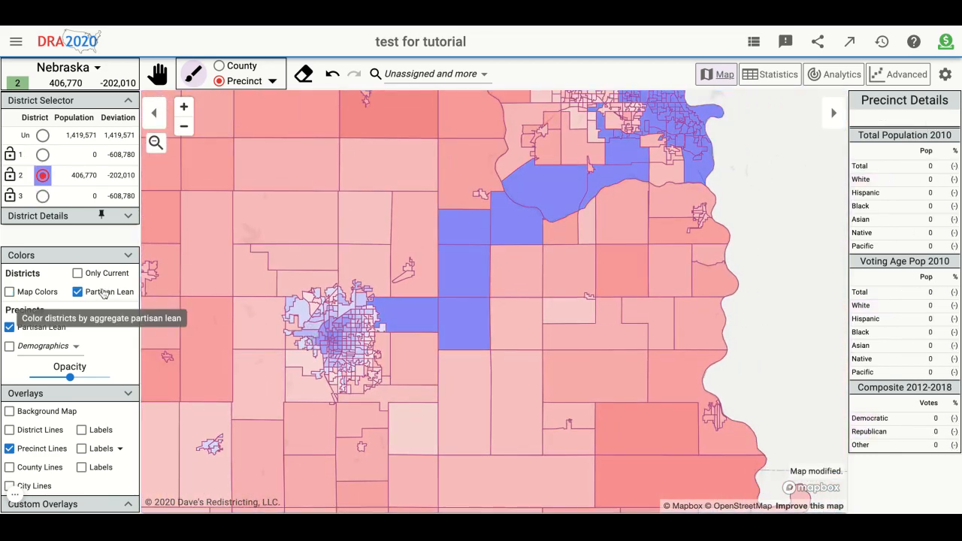
click(17, 295)
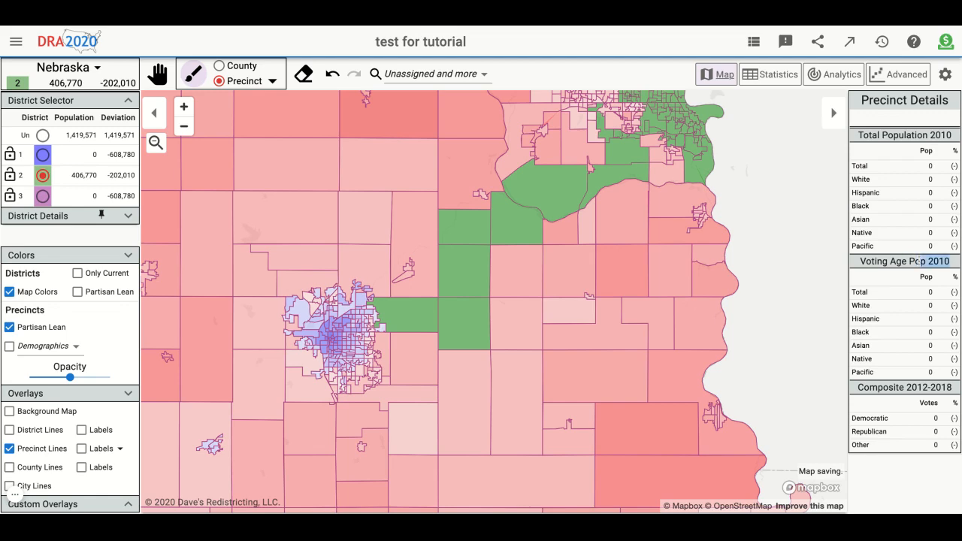
- Assign Bellevue Second 1 Precinct, just east of Fairview, to district 2
scroll(810, 268, up, 5)
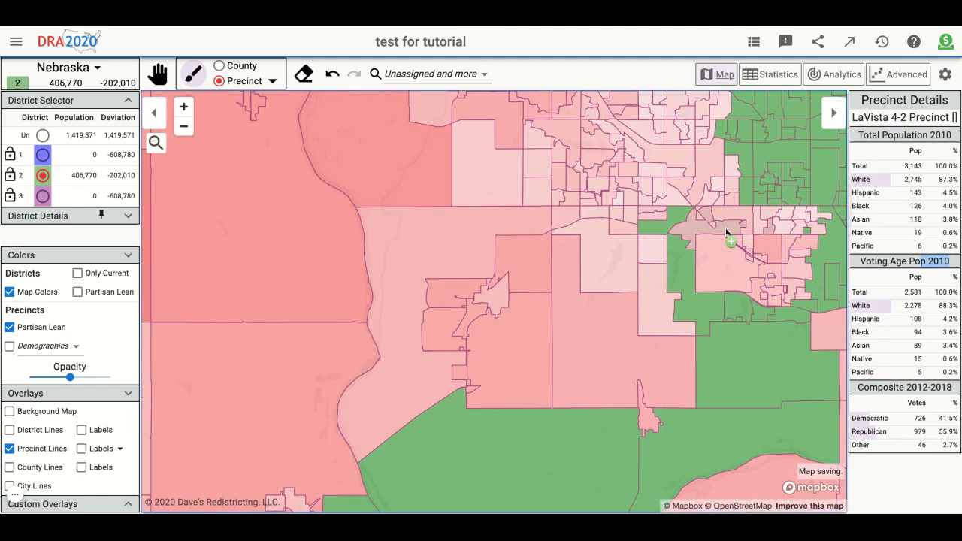
scroll(810, 324, up, 3)
click(830, 323)
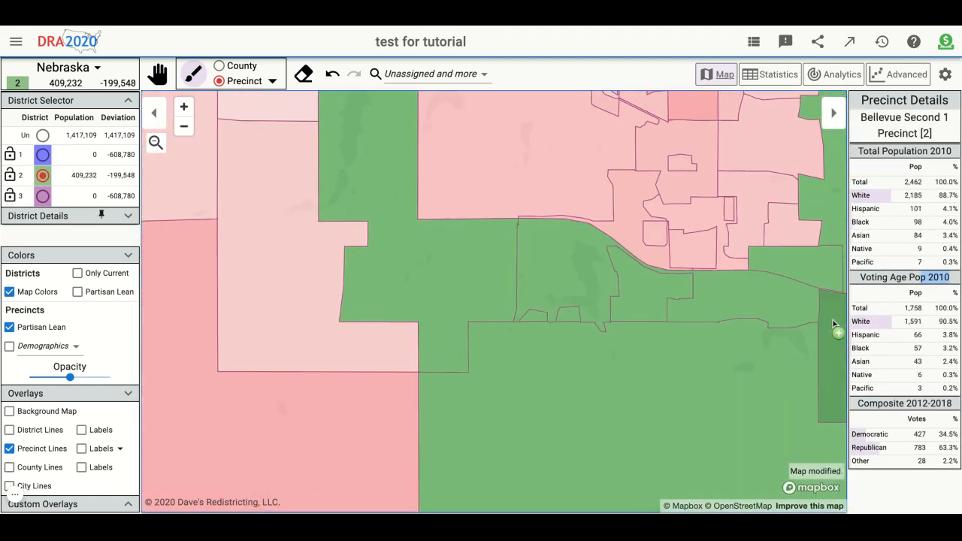
scroll(833, 324, down, 6)
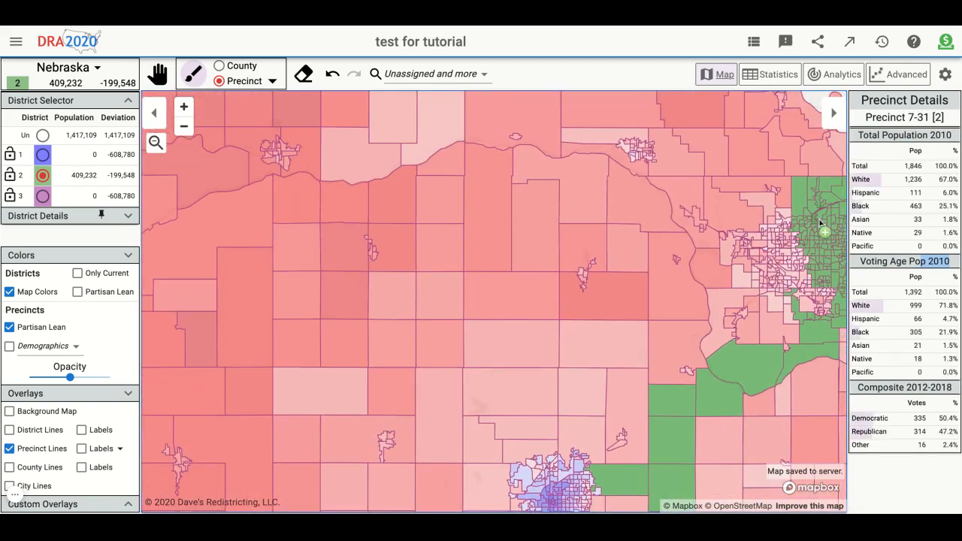
- Fill the unassigned southeastern pocket of district 2, including La Platte 1 and La Platte 3, and add the small 80 Precinct
drag(821, 220, 563, 161)
scroll(592, 298, up, 5)
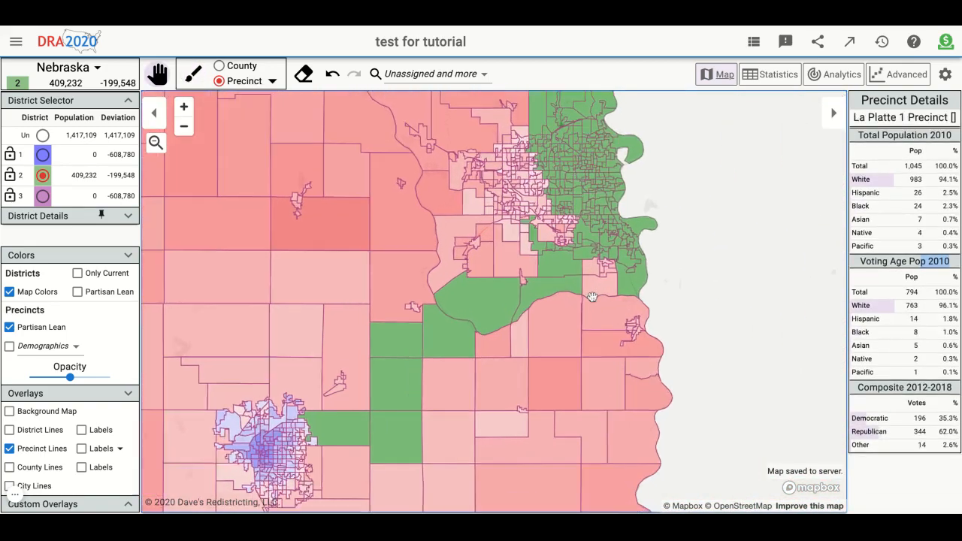
scroll(627, 252, up, 3)
click(590, 234)
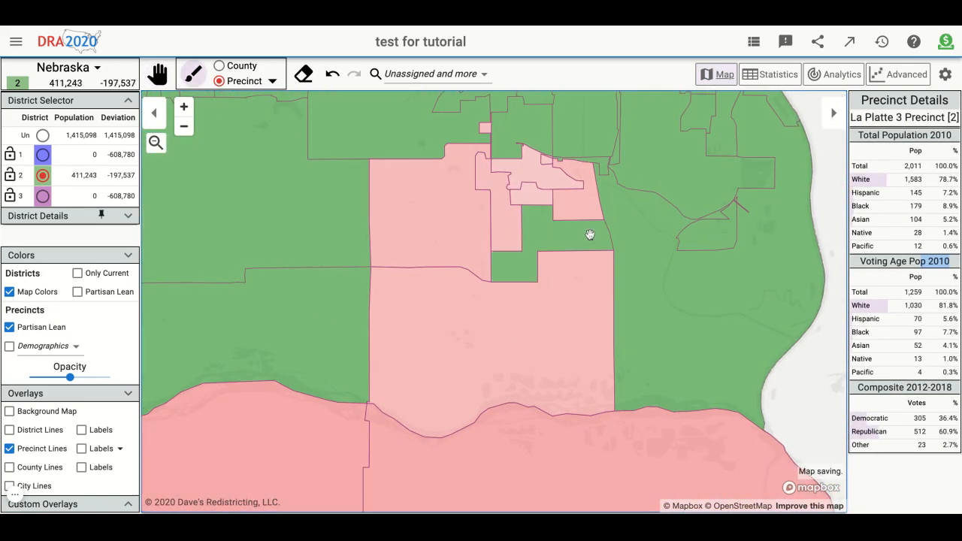
mouse_move(591, 235)
mouse_down()
mouse_move(536, 173)
mouse_move(575, 192)
mouse_move(428, 218)
mouse_move(422, 304)
mouse_up()
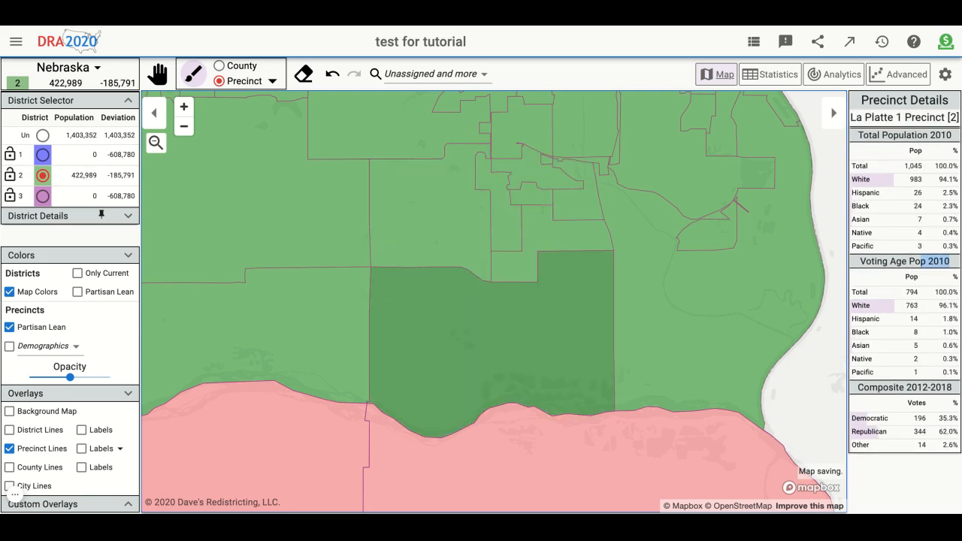
scroll(422, 304, down, 3)
scroll(618, 339, down, 4)
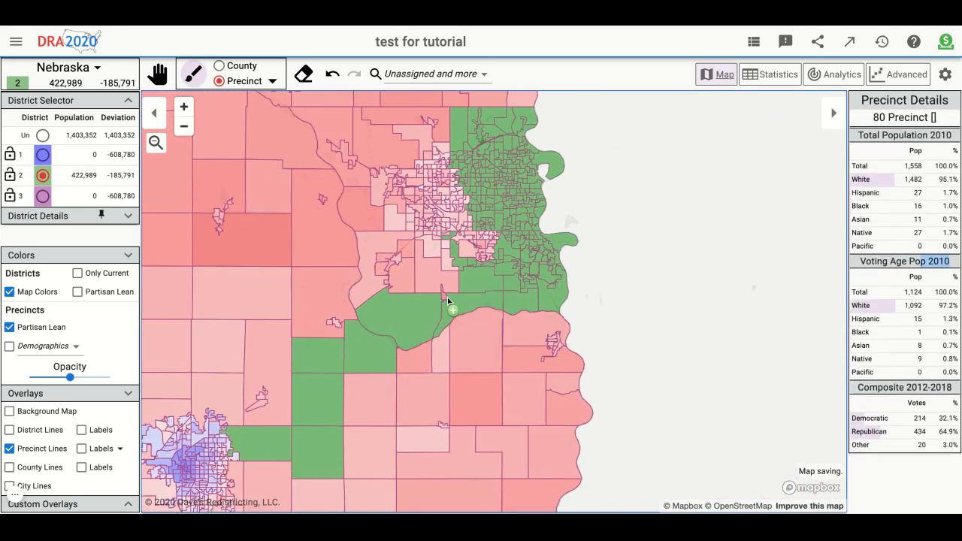
click(445, 298)
- Assign 12A-10 Precinct, the southwestern city's northeastern edge and the rural precincts north of it to district 2
drag(776, 368, 924, 331)
scroll(498, 427, up, 4)
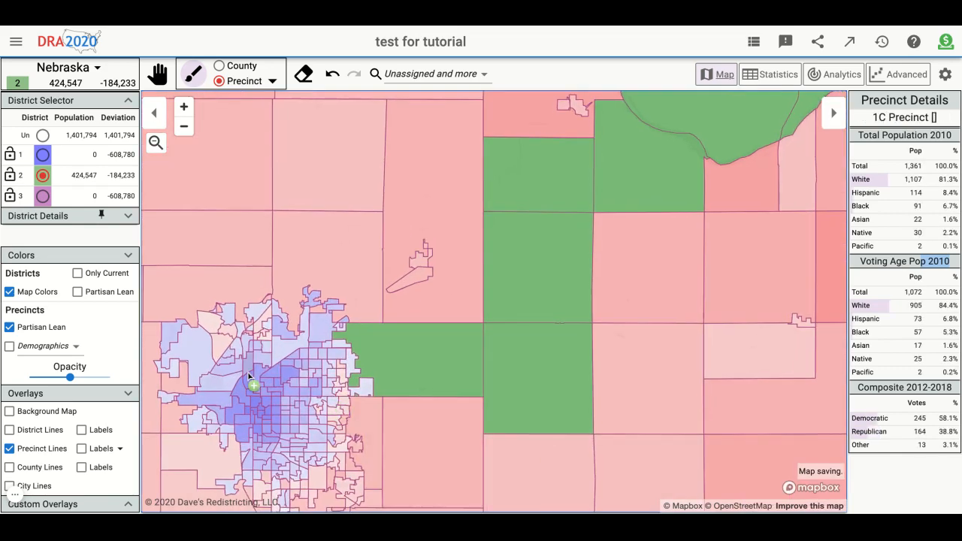
scroll(217, 345, up, 1)
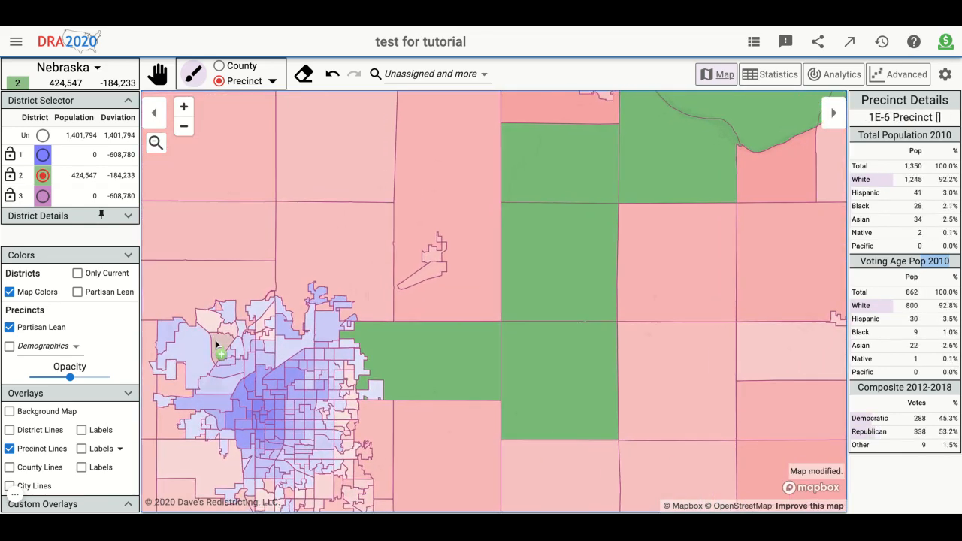
scroll(247, 366, up, 2)
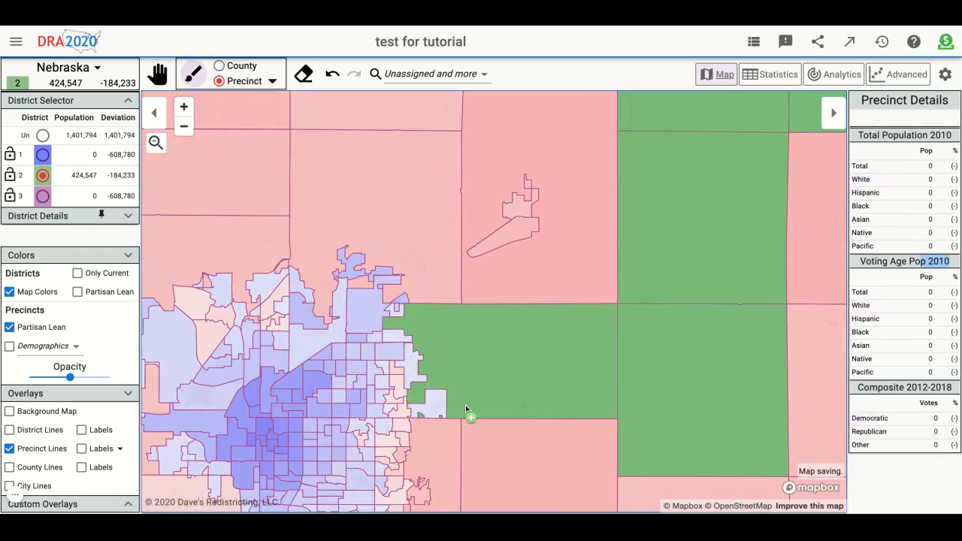
click(426, 411)
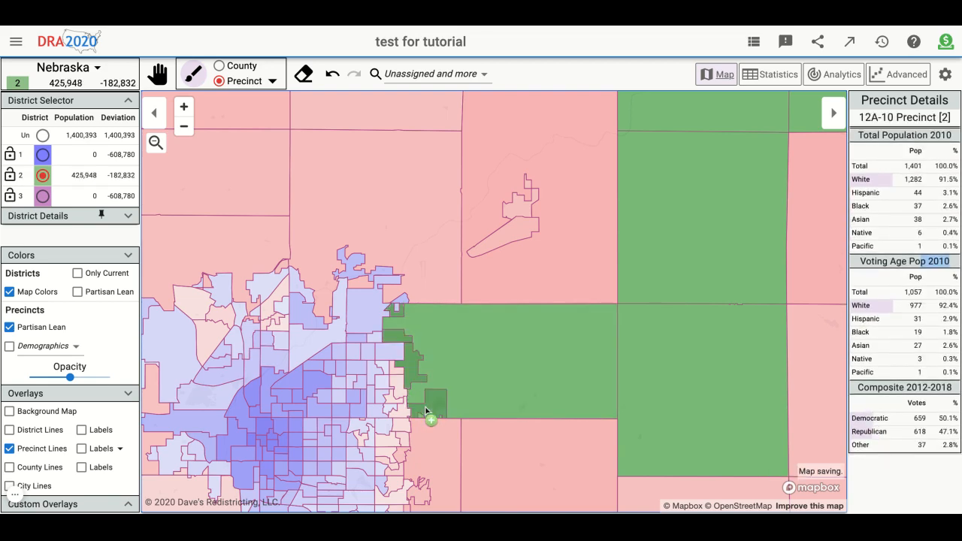
mouse_move(390, 352)
mouse_down()
mouse_move(367, 312)
mouse_move(375, 252)
mouse_move(506, 236)
mouse_move(403, 262)
mouse_move(361, 326)
mouse_move(335, 327)
mouse_up()
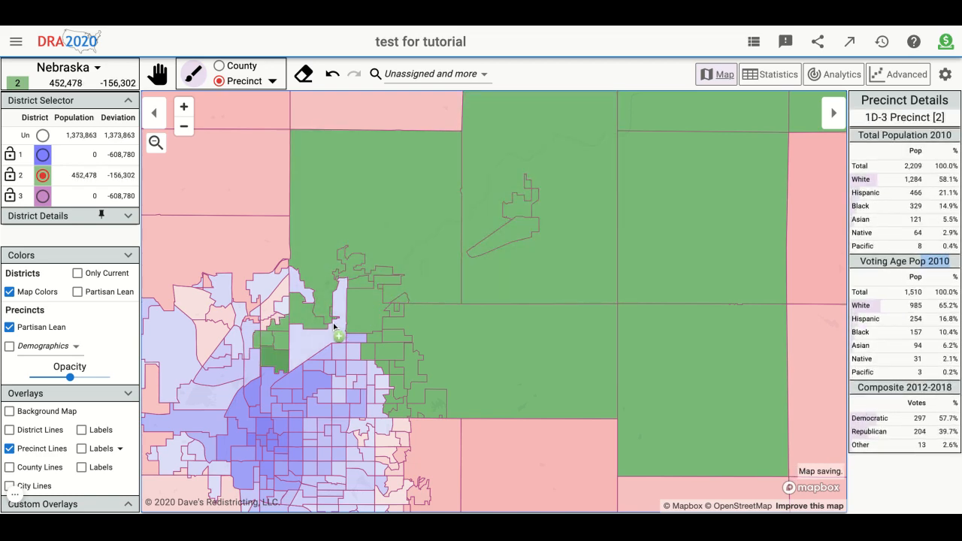
- Add the southwestern city's northwestern precincts and the remaining northern gaps down to 7E-1 Precinct to district 2
drag(175, 338, 221, 289)
mouse_move(220, 349)
mouse_down()
mouse_move(245, 323)
mouse_move(267, 339)
mouse_up()
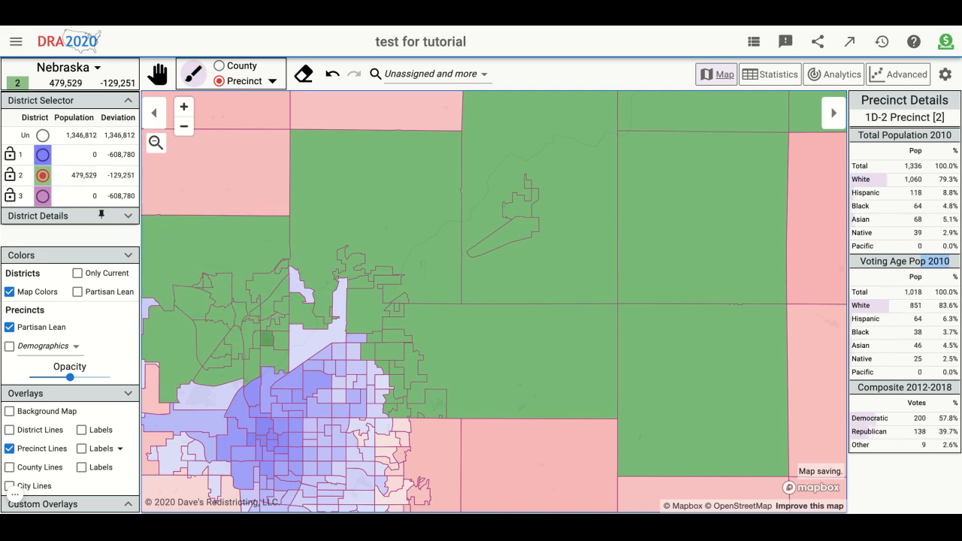
mouse_move(316, 308)
mouse_down()
mouse_move(338, 316)
mouse_move(333, 350)
mouse_up()
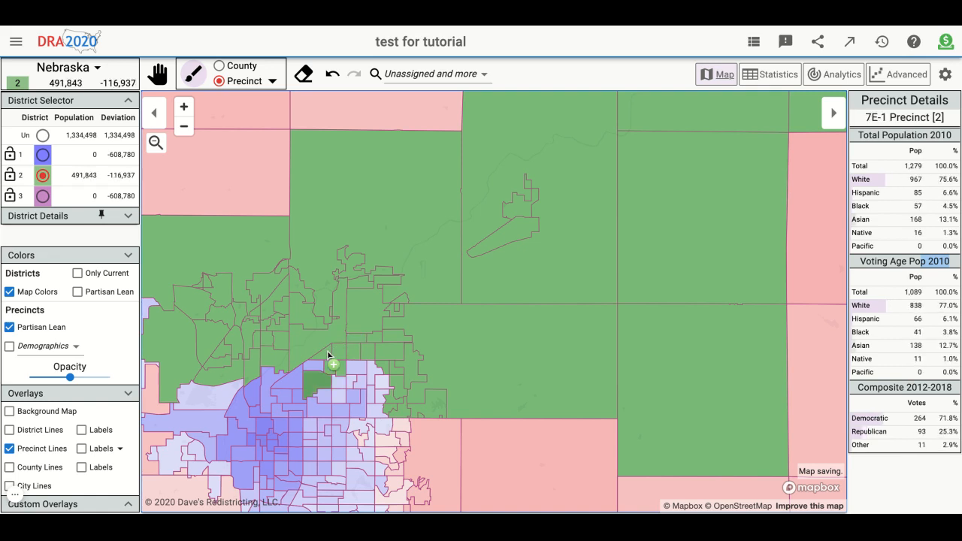
- Assign the southwestern city's northern-edge precincts and the small gaps on its western side to district 2
drag(263, 391, 211, 395)
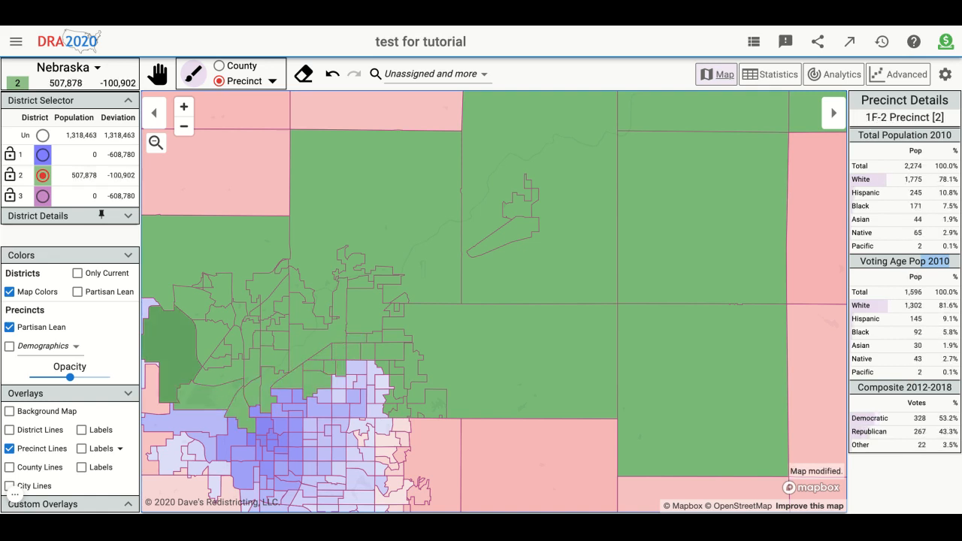
click(152, 390)
drag(145, 310, 155, 306)
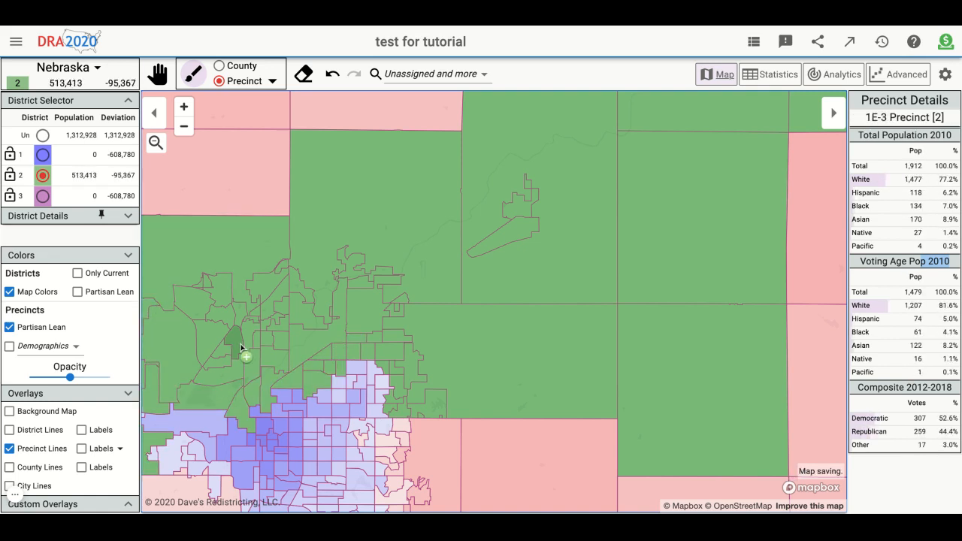
- Extend district 2 across the southwestern city's western, central and eastern precincts, stopping above its southern cluster
key(space)
mouse_move(150, 413)
mouse_down()
mouse_move(246, 346)
mouse_move(348, 252)
mouse_up()
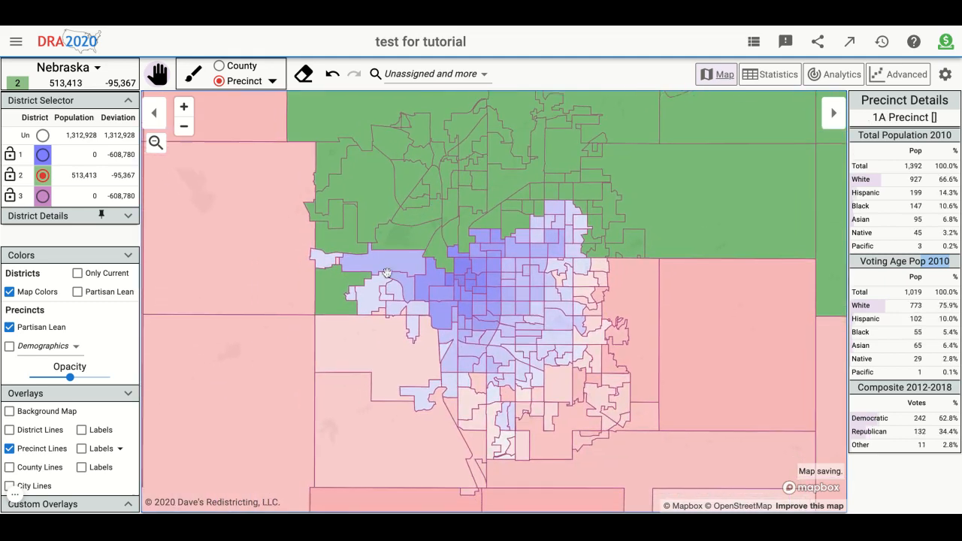
click(322, 259)
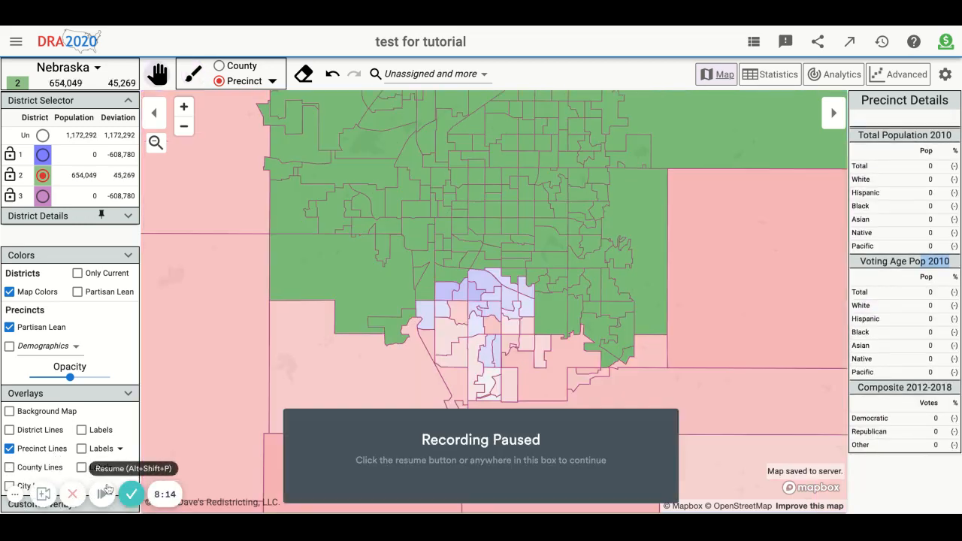
- Check district 2's overall shape and aggregate partisan lean coloring, and restore the map colors
scroll(373, 400, down, 5)
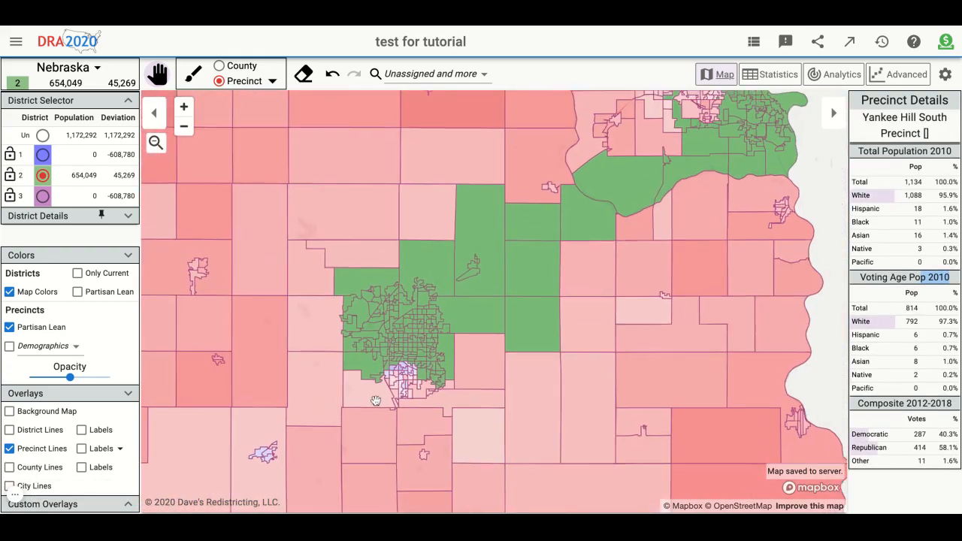
drag(723, 296, 802, 253)
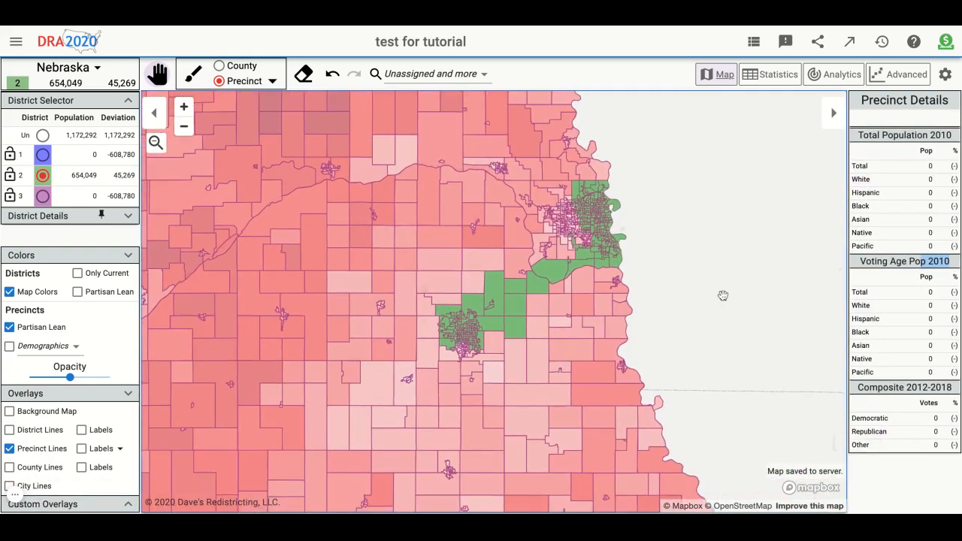
scroll(700, 309, up, 3)
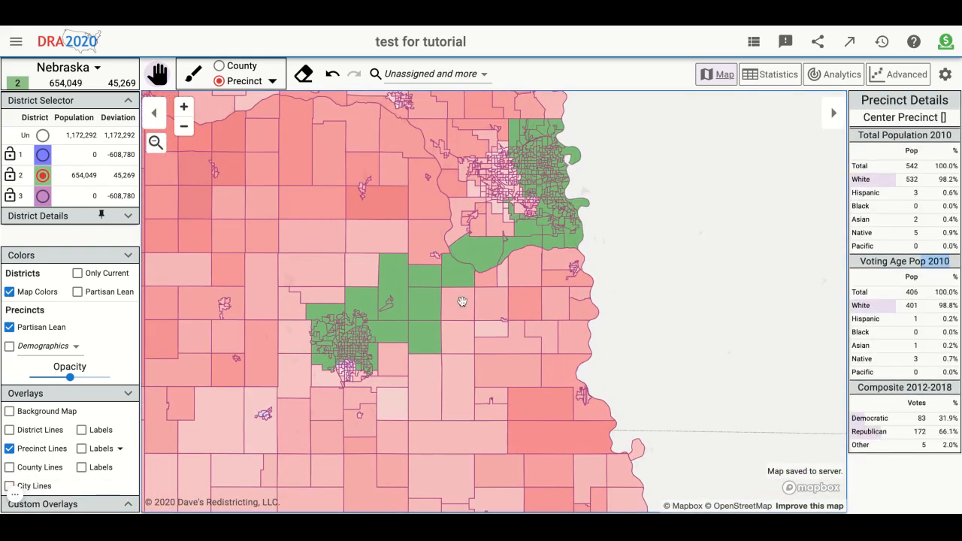
click(78, 291)
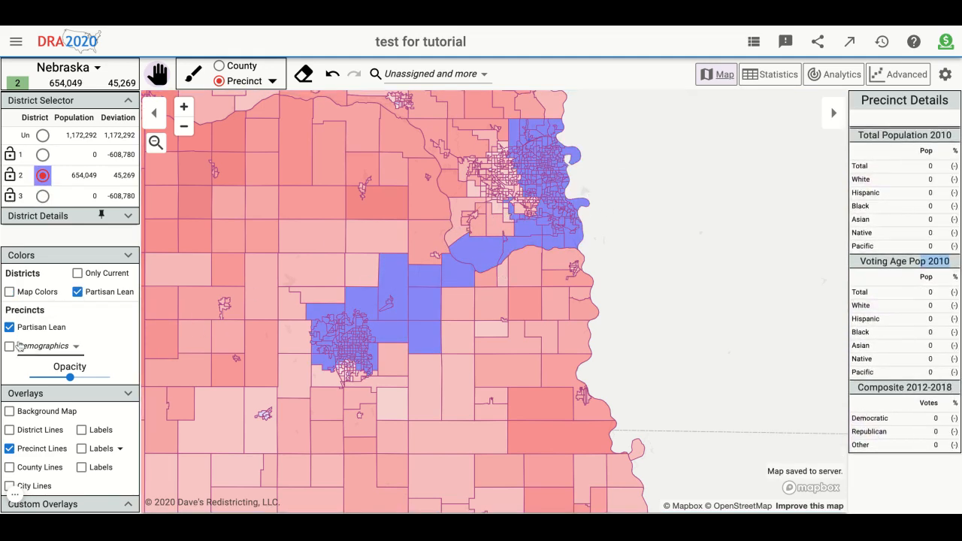
click(27, 295)
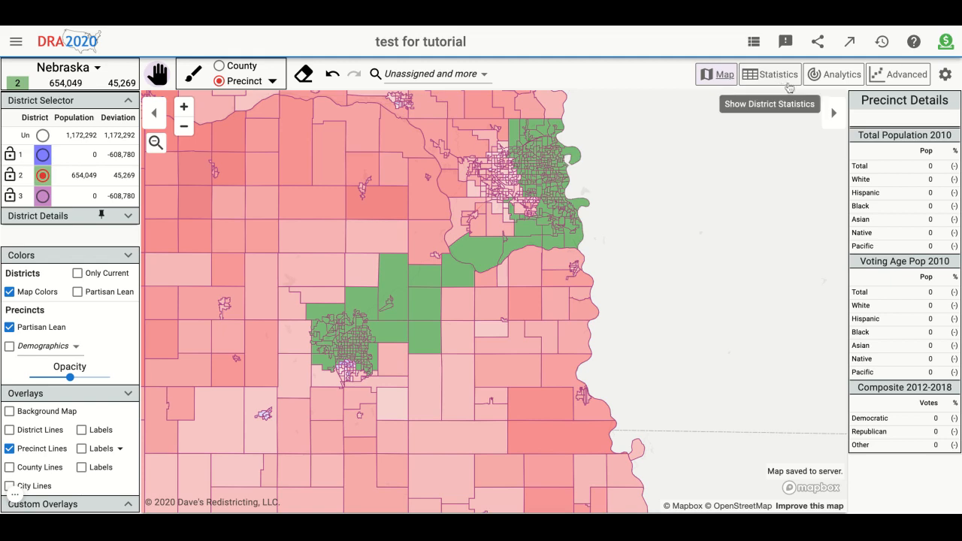
- Unassign a band of district 2 precincts along the southwestern city's southern edge
scroll(231, 389, up, 5)
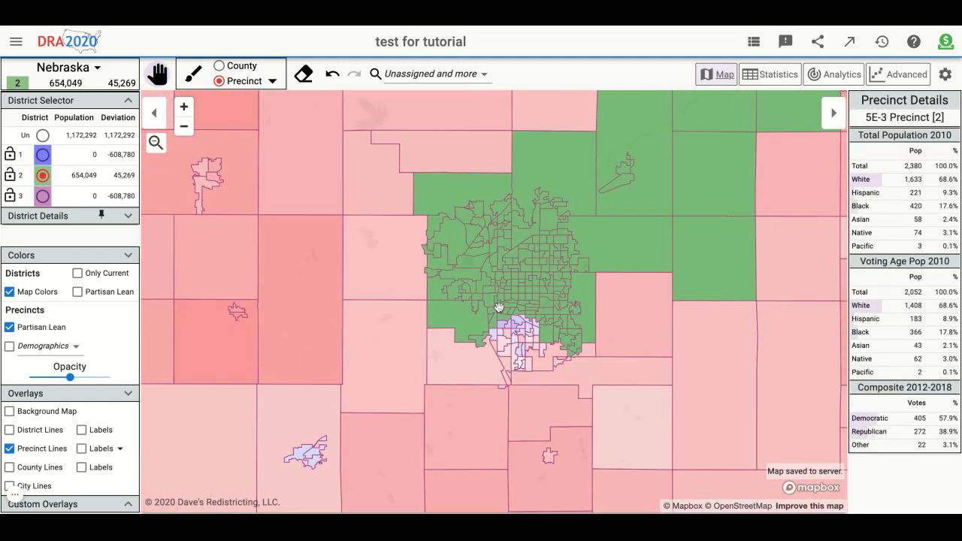
scroll(556, 284, up, 2)
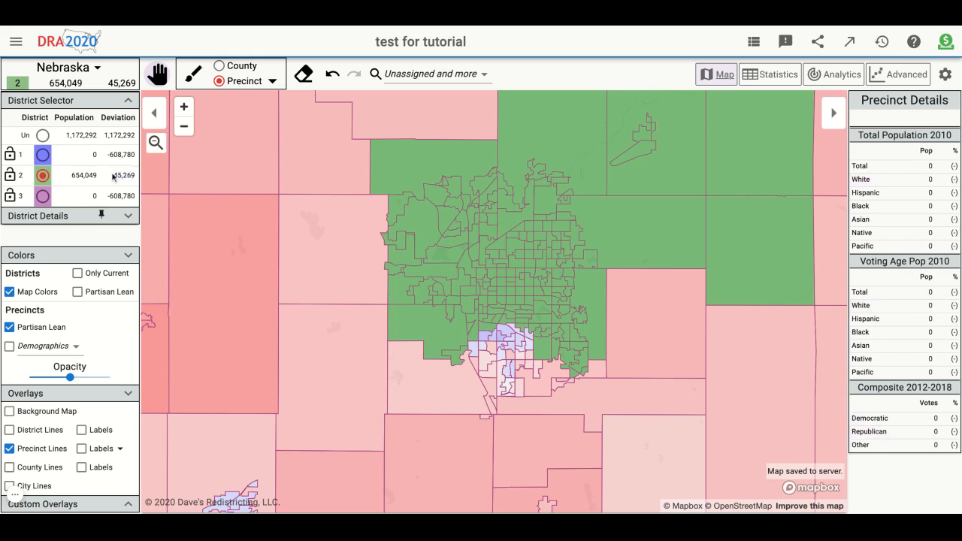
click(42, 135)
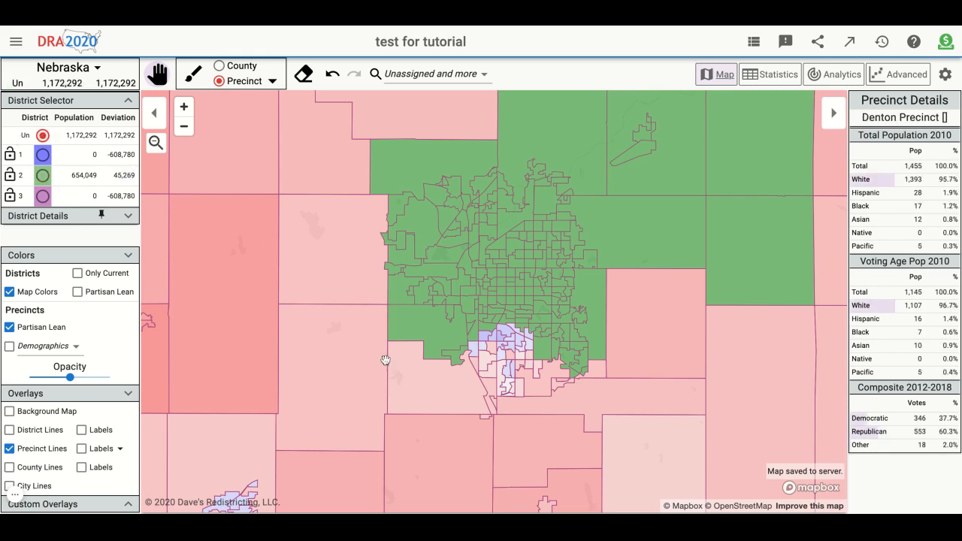
scroll(436, 340, up, 3)
key(e)
mouse_move(397, 327)
mouse_down()
mouse_move(468, 367)
mouse_move(501, 319)
mouse_move(530, 312)
mouse_move(662, 319)
mouse_move(637, 354)
mouse_move(645, 322)
mouse_move(710, 381)
mouse_move(710, 290)
mouse_up()
- Hide the district colors to compare precinct lean, unassign precincts on the city's southeastern edge, and show the colors again
click(10, 292)
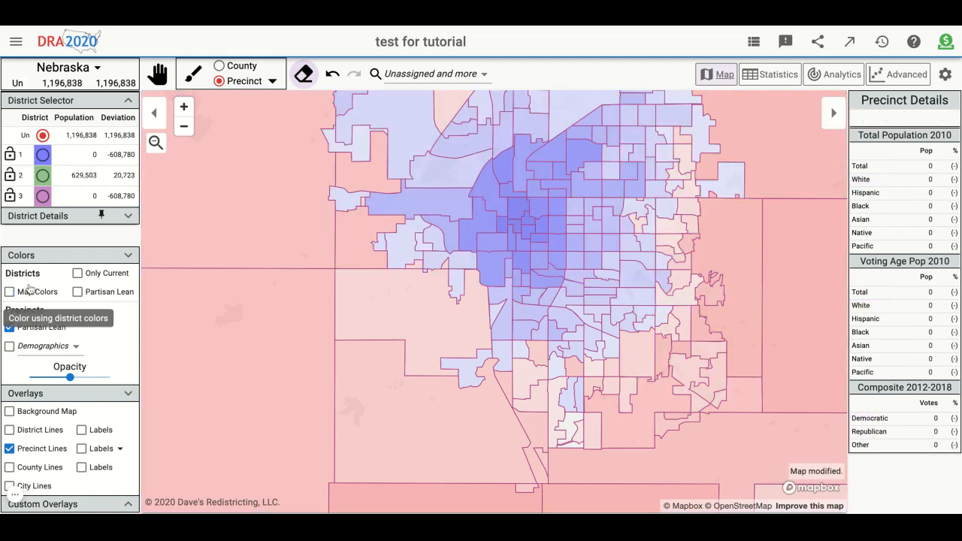
drag(693, 304, 679, 258)
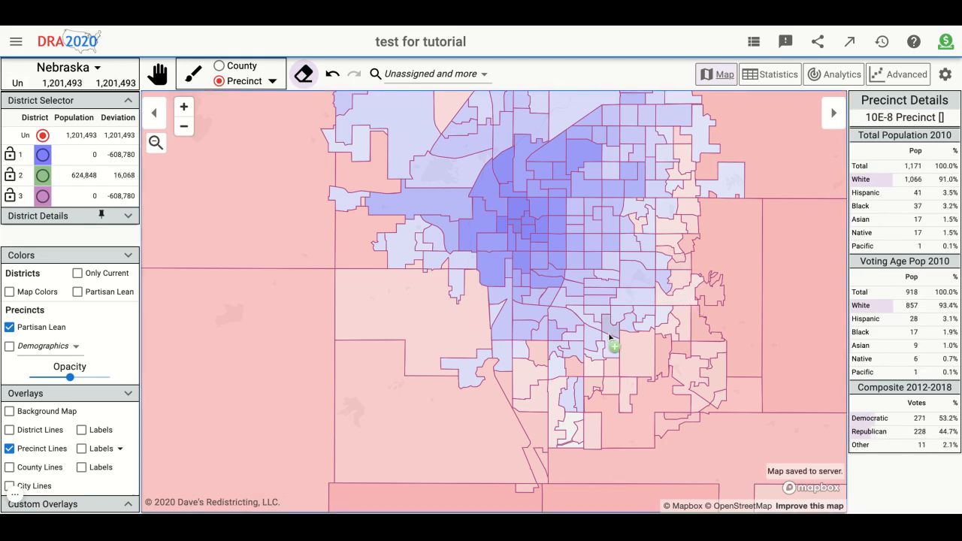
click(39, 292)
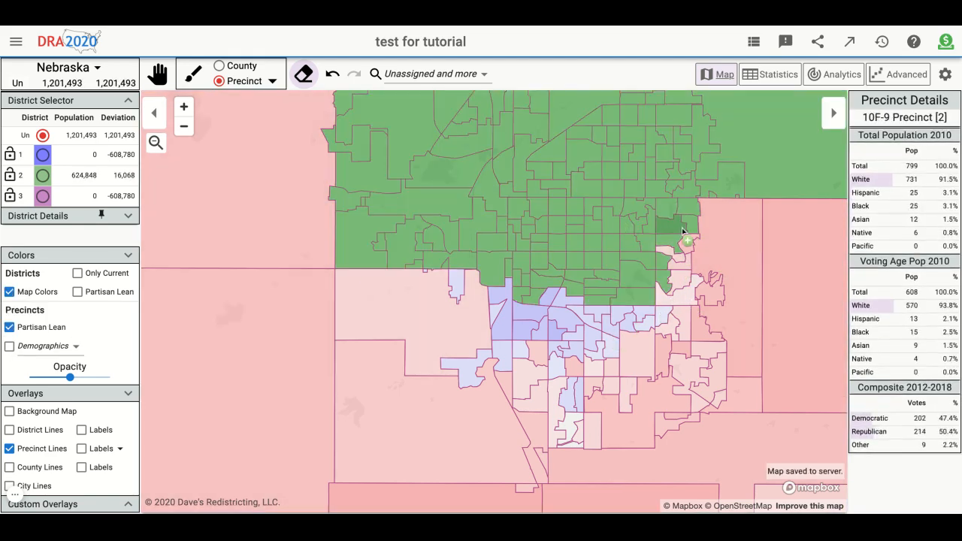
- Unassign the city's eastern-edge precincts from district 2, including 10F-9, 10C-11 and 10F-7, plus 6F-1 Precinct at its southern edge
click(681, 229)
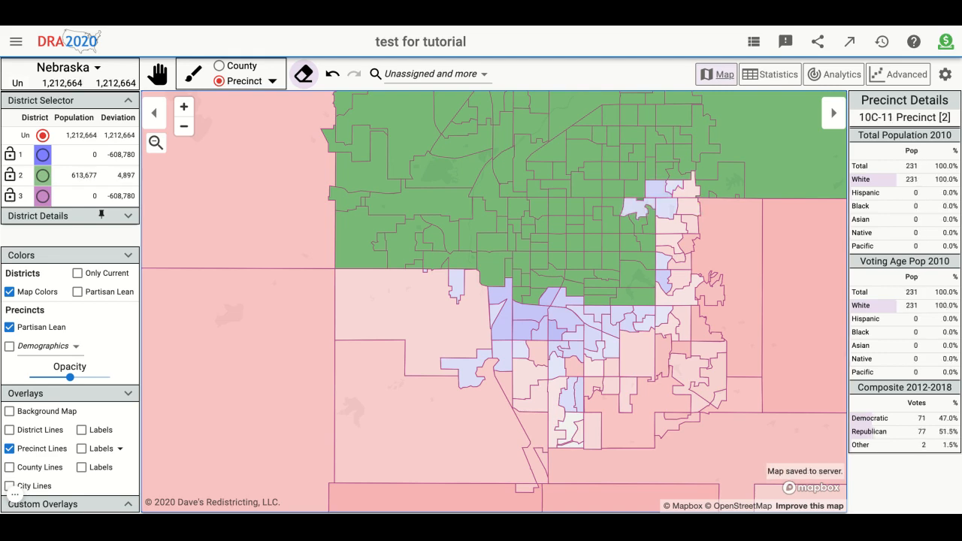
scroll(689, 209, up, 3)
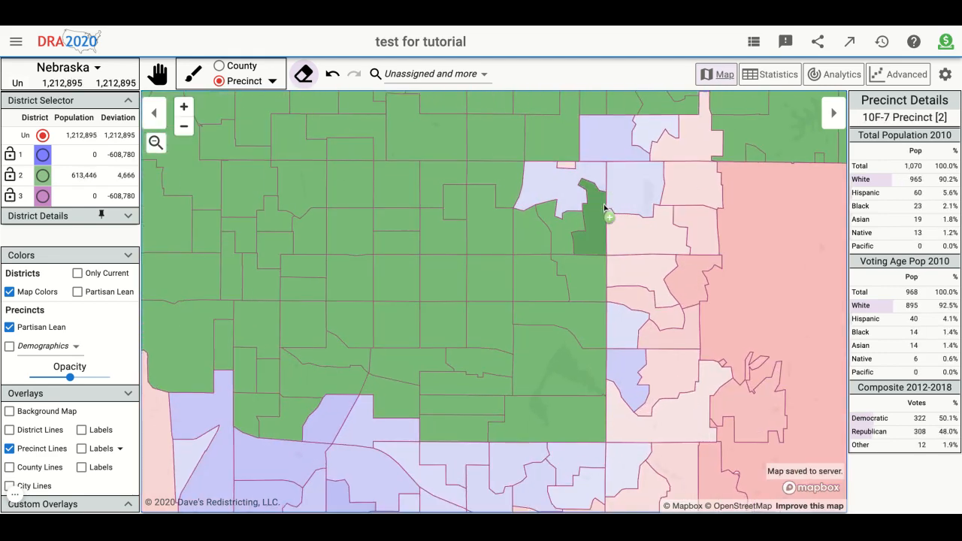
click(590, 216)
mouse_move(591, 216)
mouse_down()
mouse_move(539, 227)
mouse_move(551, 265)
mouse_move(590, 261)
mouse_up()
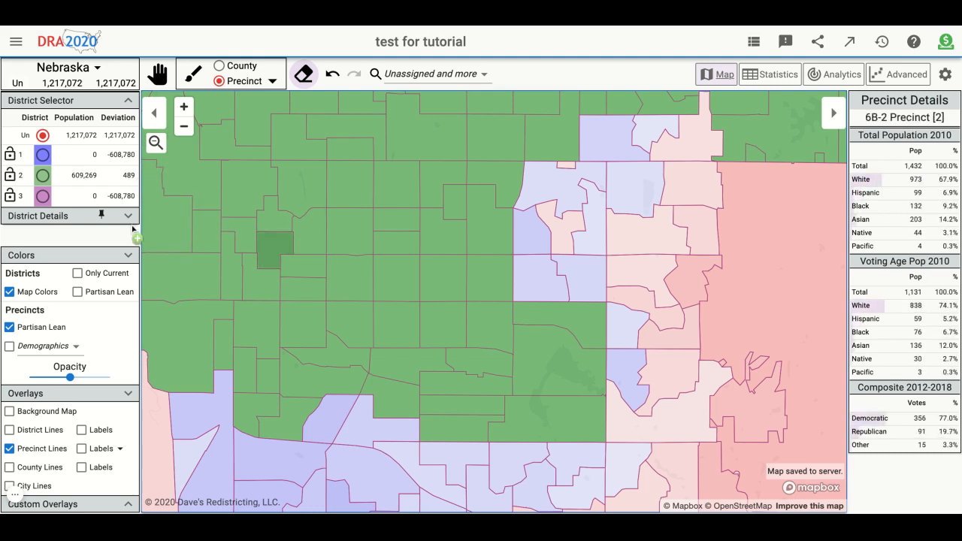
double_click(121, 176)
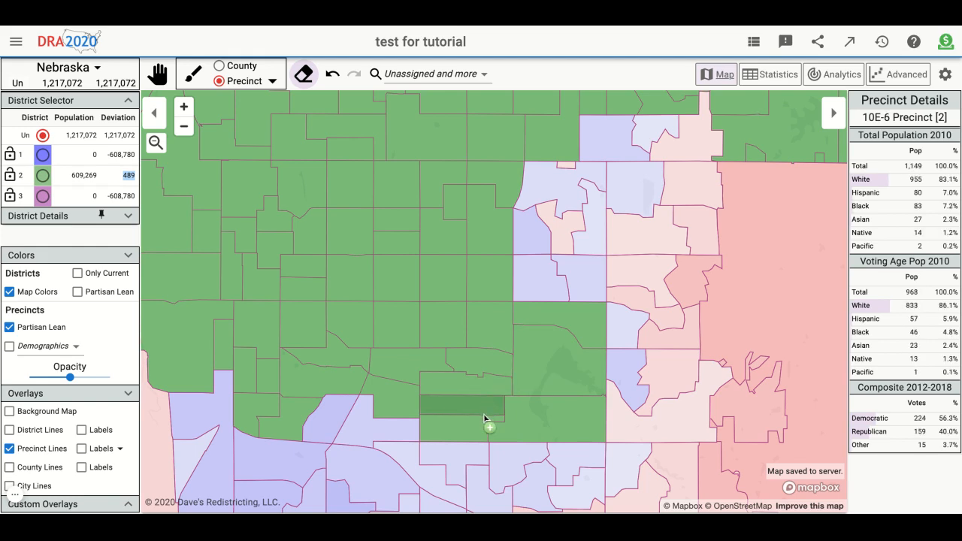
click(256, 409)
- Color the districts by aggregate partisan lean and examine district 2 within eastern Nebraska
scroll(254, 331, down, 5)
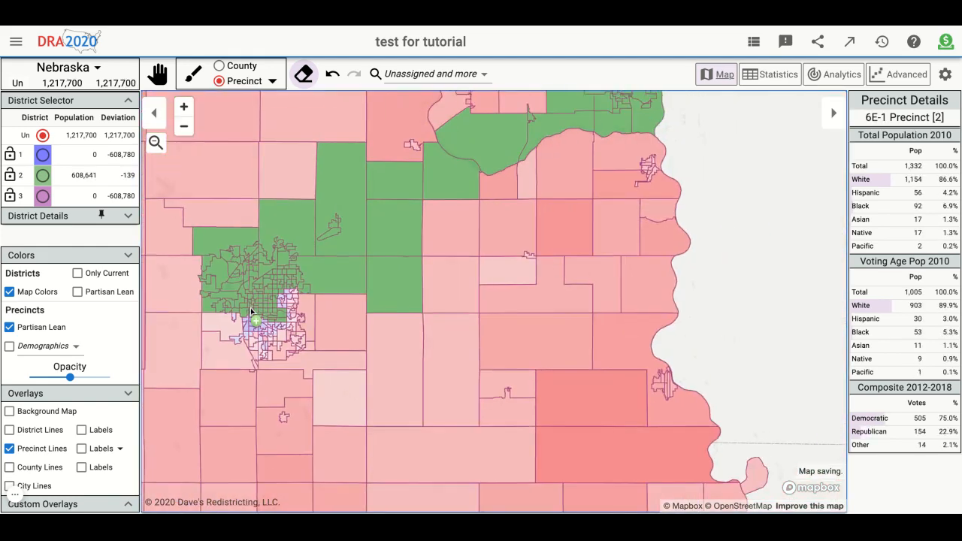
scroll(623, 291, down, 2)
click(97, 293)
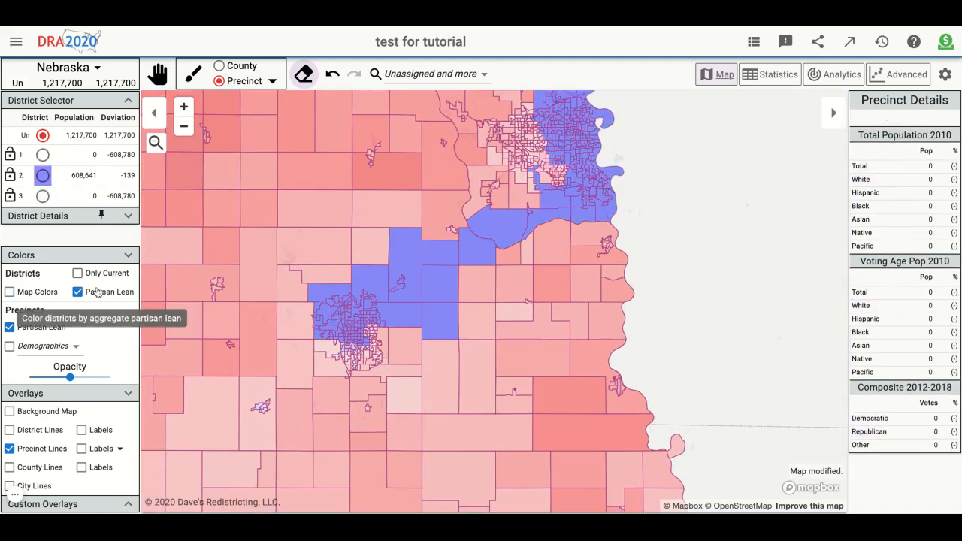
scroll(313, 313, up, 2)
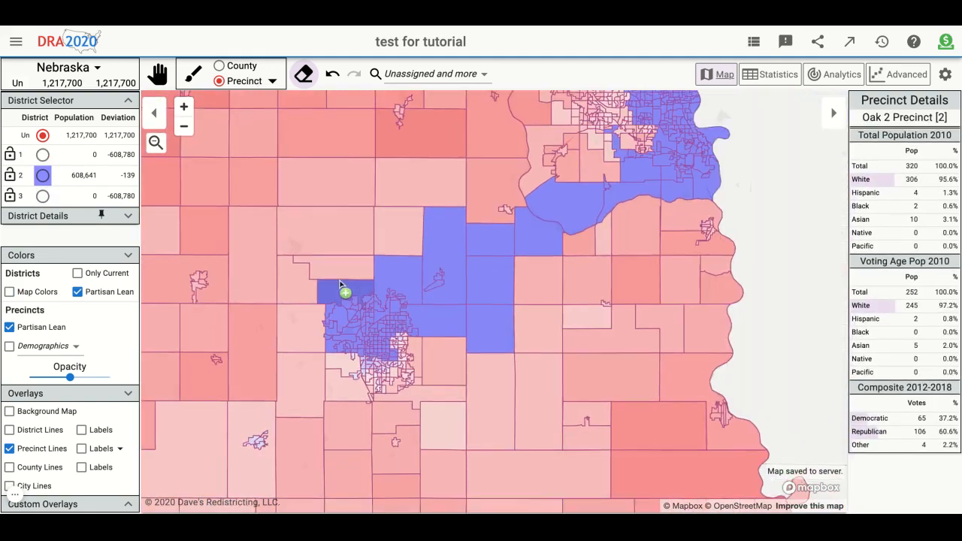
scroll(341, 288, down, 5)
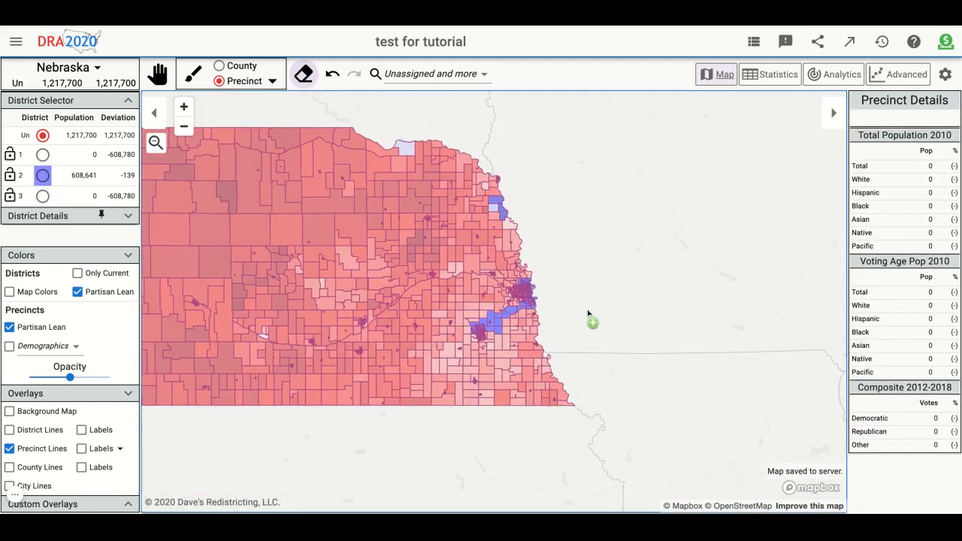
scroll(589, 315, up, 1)
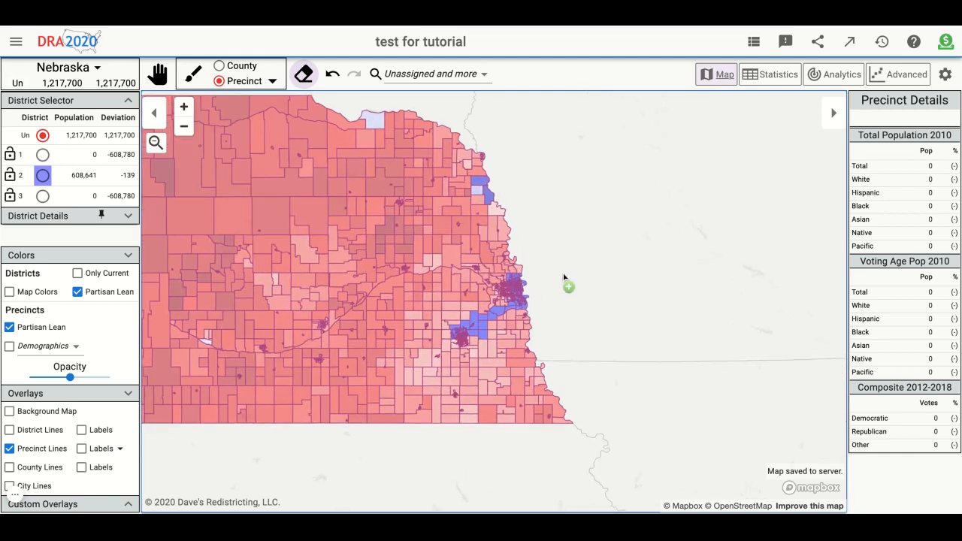
scroll(564, 278, up, 2)
scroll(481, 287, up, 2)
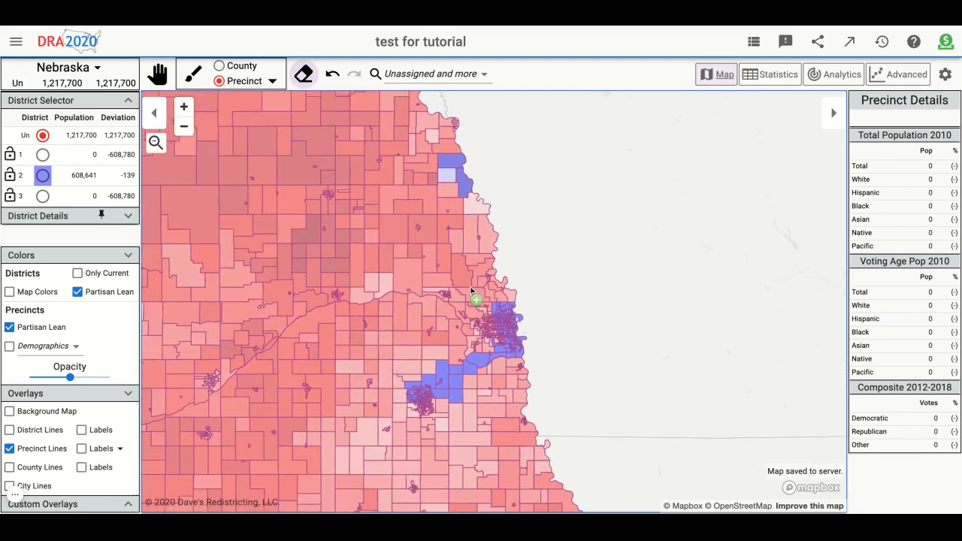
- Restore the map colors, review the district statistics for population and partisan lean, and return to the map
click(9, 292)
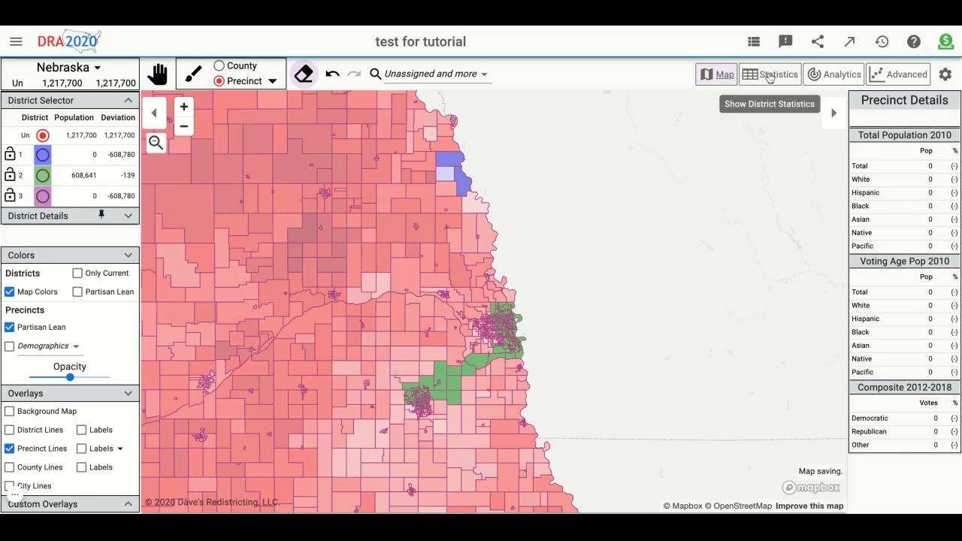
click(769, 75)
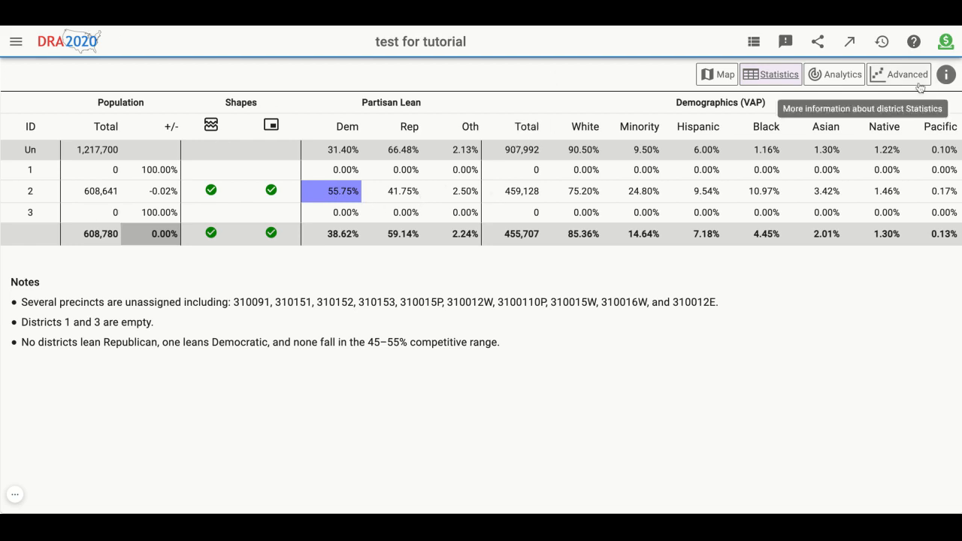
click(717, 73)
- Assign Nebraska's western and northwestern counties to district 1, painting by whole county
scroll(438, 318, down, 3)
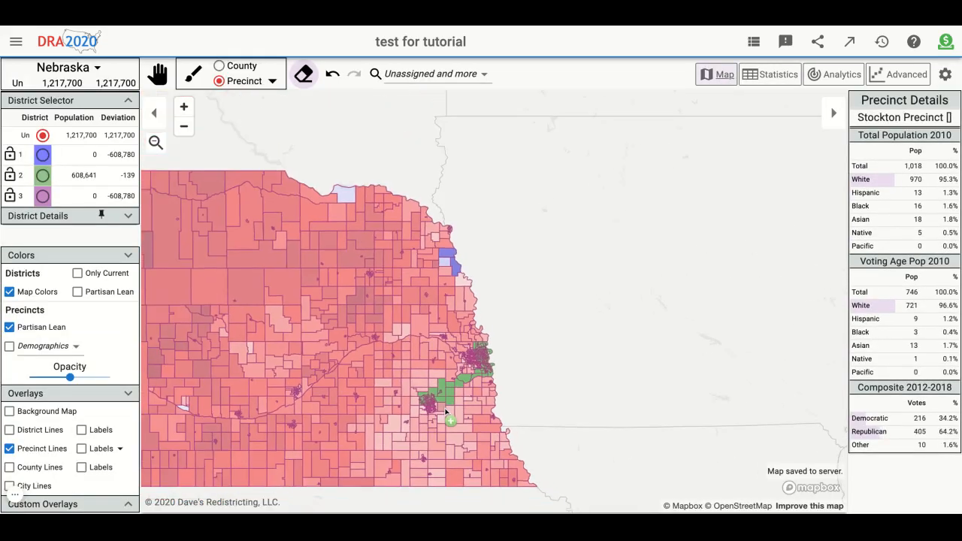
drag(674, 361, 840, 323)
scroll(739, 358, down, 2)
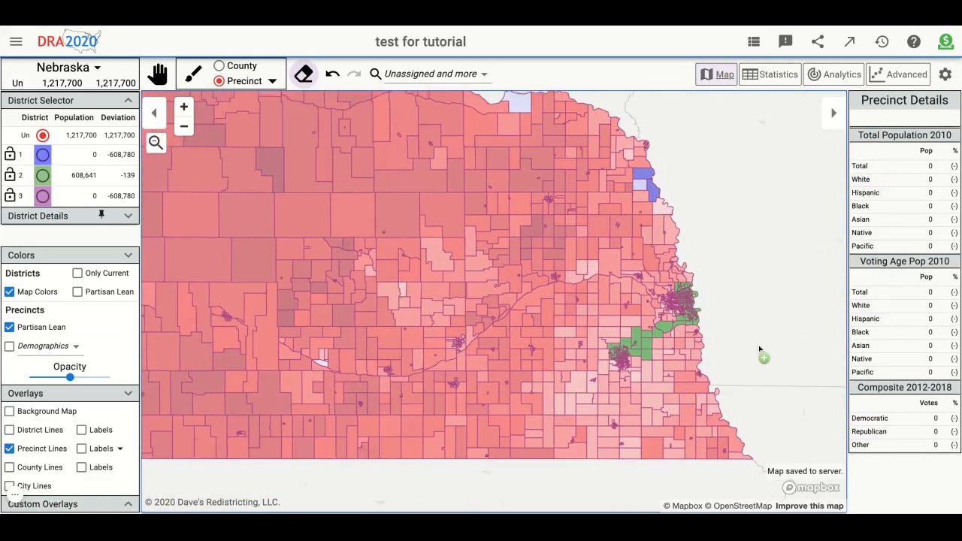
scroll(746, 328, down, 1)
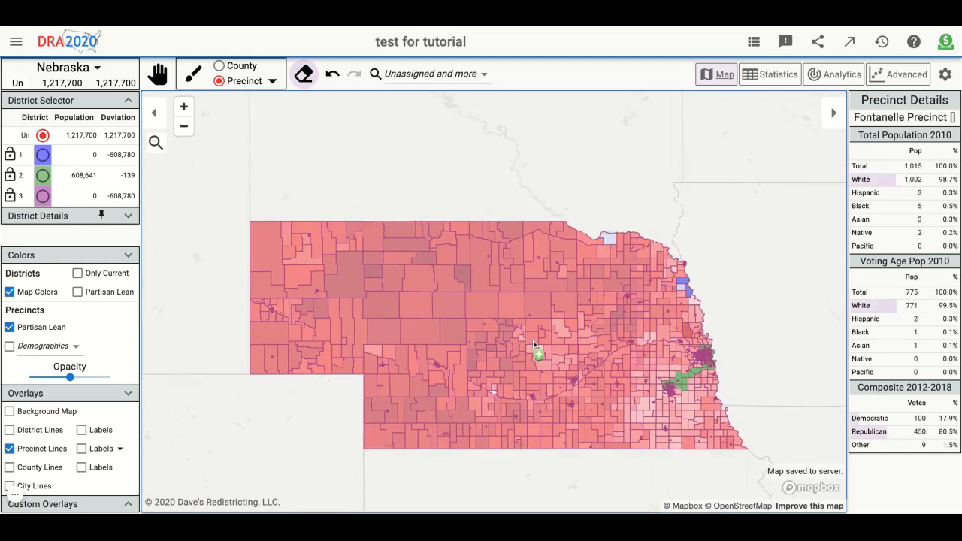
click(43, 176)
click(43, 154)
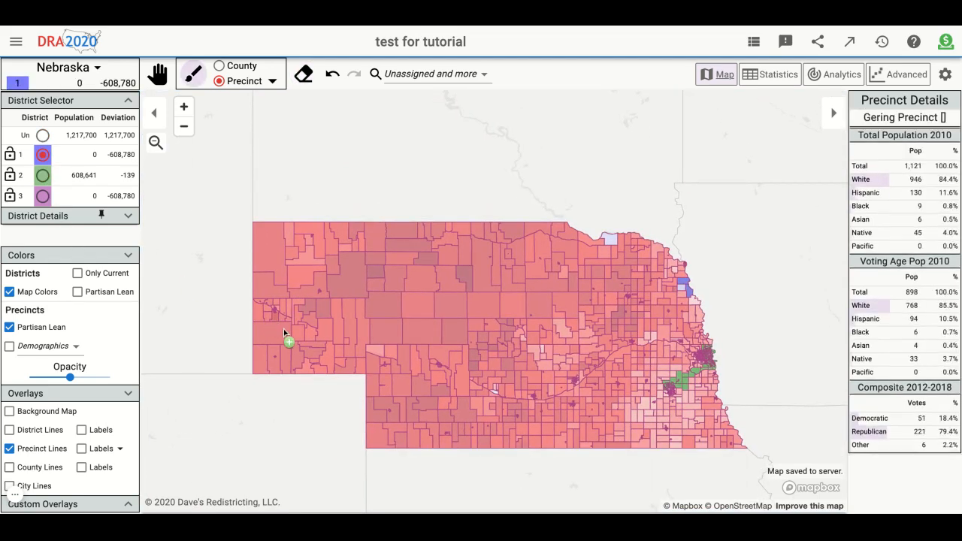
scroll(286, 335, up, 2)
click(253, 68)
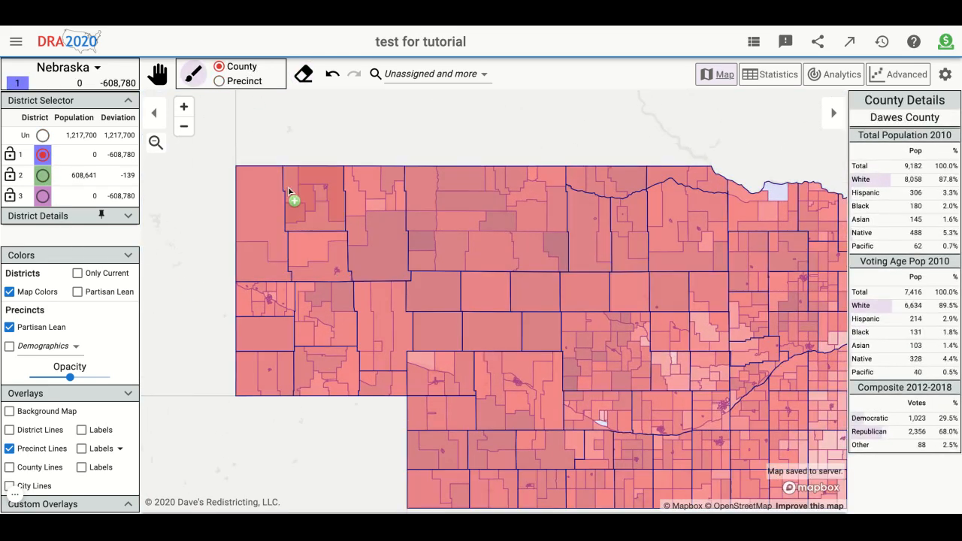
click(233, 82)
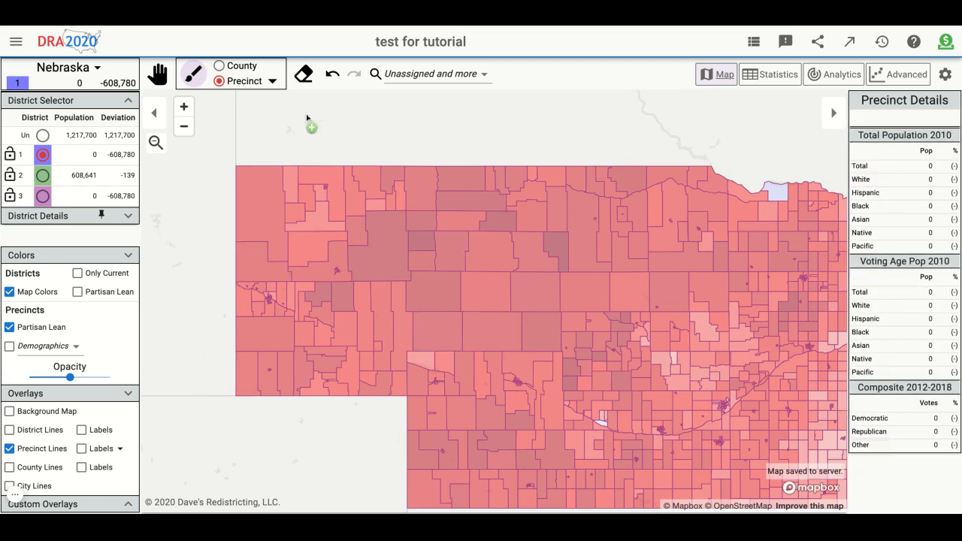
click(240, 66)
mouse_move(267, 226)
mouse_down()
mouse_move(275, 236)
mouse_move(326, 211)
mouse_move(383, 232)
mouse_move(344, 336)
mouse_move(251, 354)
mouse_move(290, 326)
mouse_move(283, 384)
mouse_move(397, 387)
mouse_move(444, 251)
mouse_move(464, 294)
mouse_move(516, 298)
mouse_up()
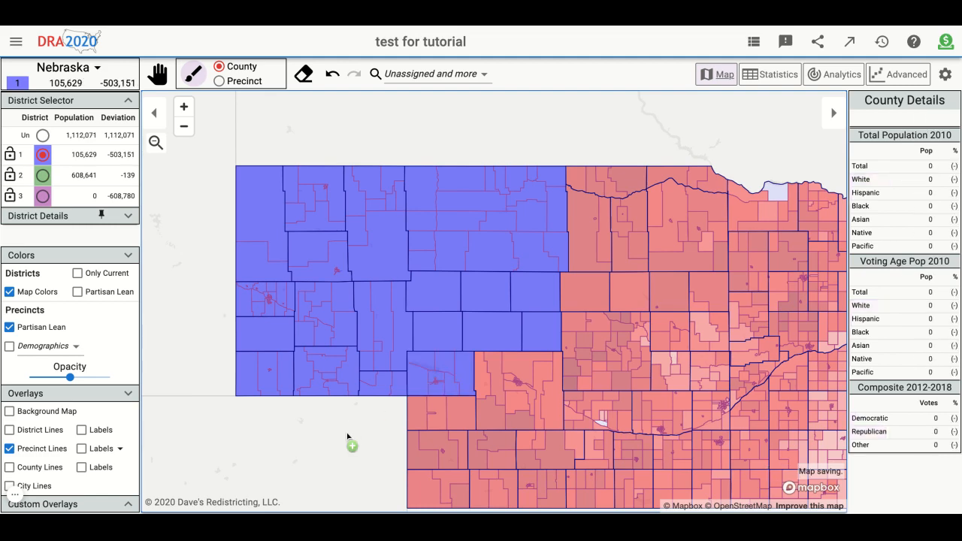
- Assign the southwestern and central Nebraska counties, including Chase and Garfield, to district 1, painting by whole county
drag(348, 434, 299, 349)
drag(379, 328, 368, 349)
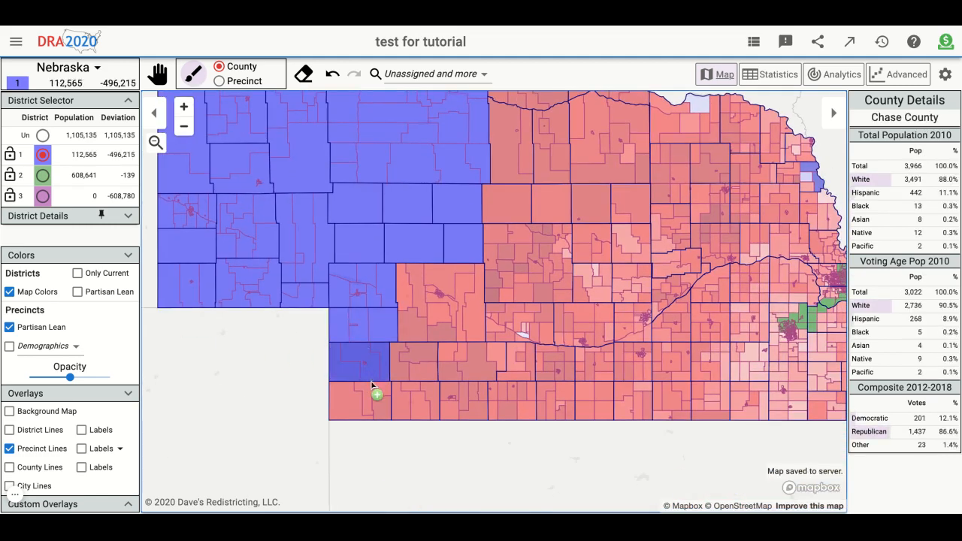
mouse_move(371, 386)
mouse_down()
mouse_move(421, 391)
mouse_move(518, 324)
mouse_move(557, 395)
mouse_move(582, 323)
mouse_move(526, 263)
mouse_move(511, 139)
mouse_move(555, 148)
mouse_move(552, 120)
mouse_move(565, 221)
mouse_up()
scroll(567, 228, down, 5)
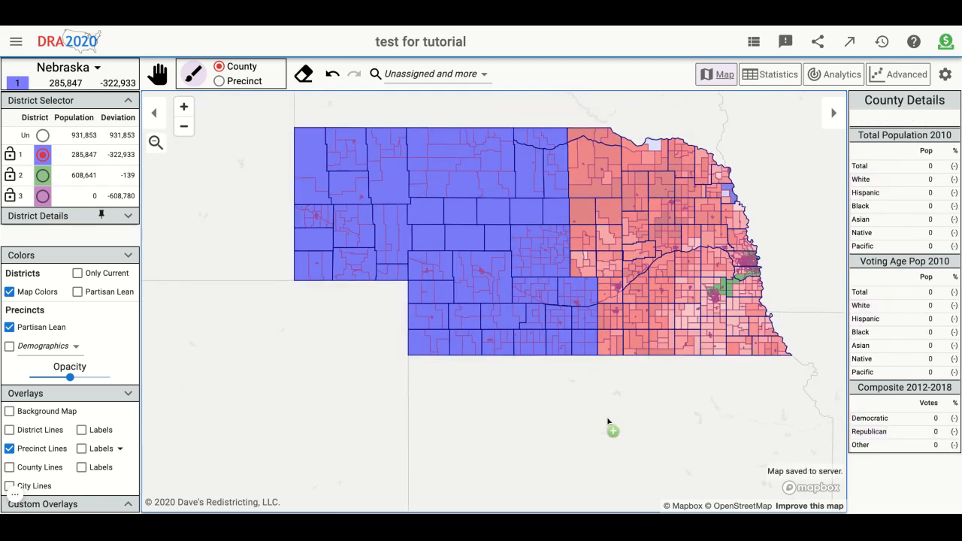
click(516, 237)
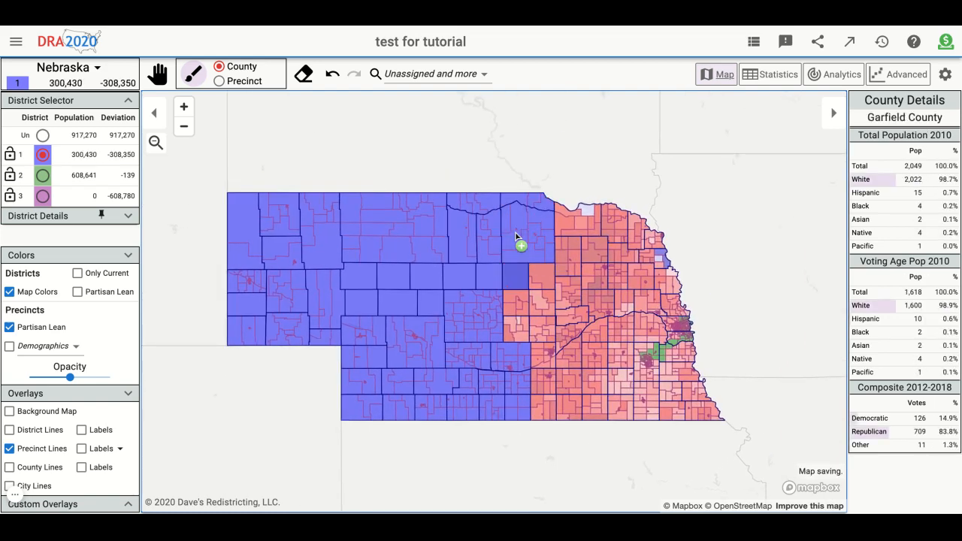
mouse_move(543, 278)
mouse_down()
mouse_move(552, 353)
mouse_move(545, 380)
mouse_move(569, 408)
mouse_move(569, 248)
mouse_move(579, 217)
mouse_up()
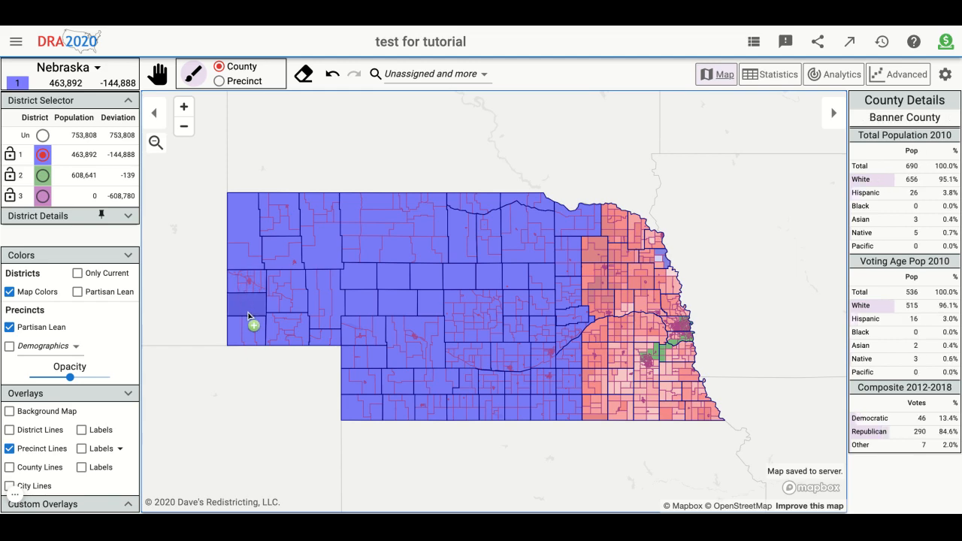
- Extend district 1 eastward by whole counties, adding the northeastern counties, including Dixon County, and one more county on the southern border
scroll(722, 271, up, 2)
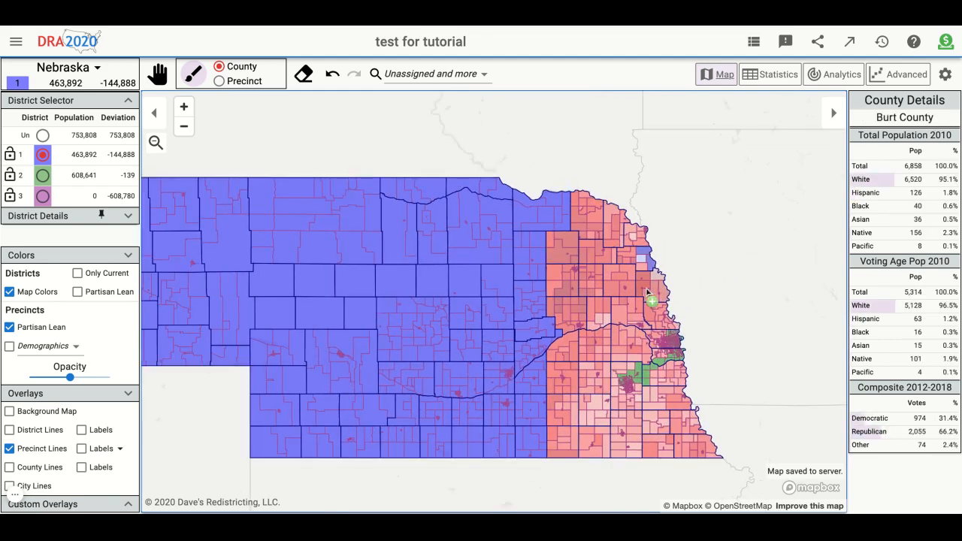
mouse_move(544, 476)
mouse_down()
mouse_move(544, 236)
mouse_move(575, 210)
mouse_move(635, 222)
mouse_move(614, 230)
mouse_up()
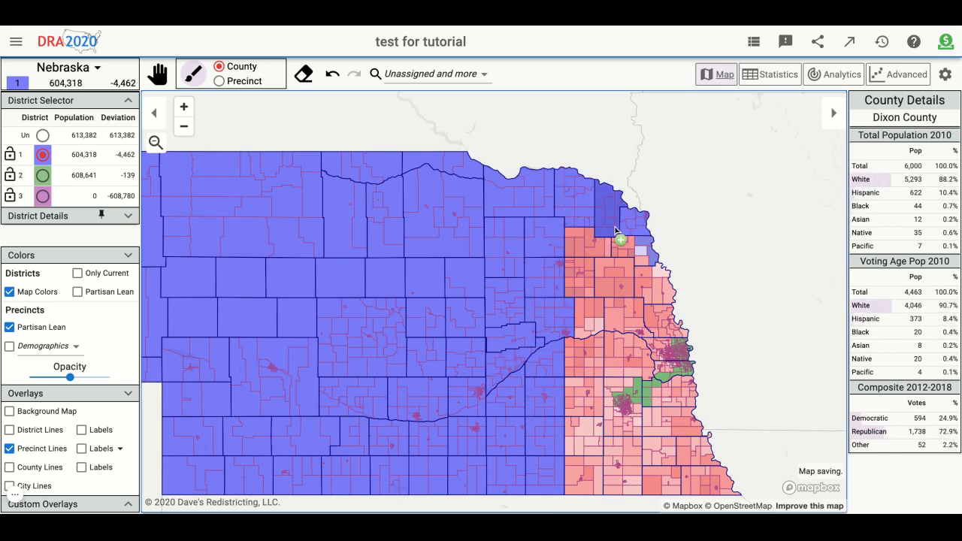
scroll(648, 250, up, 3)
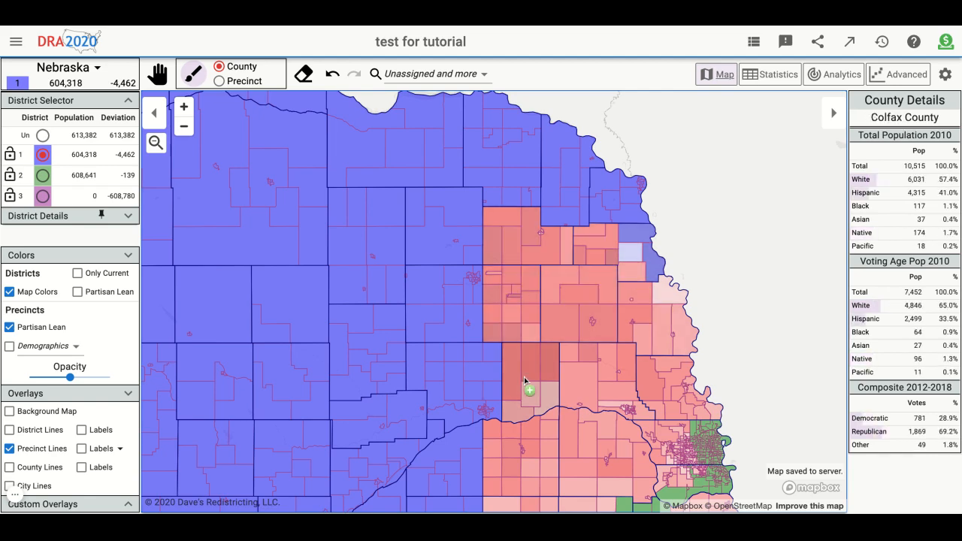
scroll(525, 382, down, 5)
scroll(564, 503, up, 5)
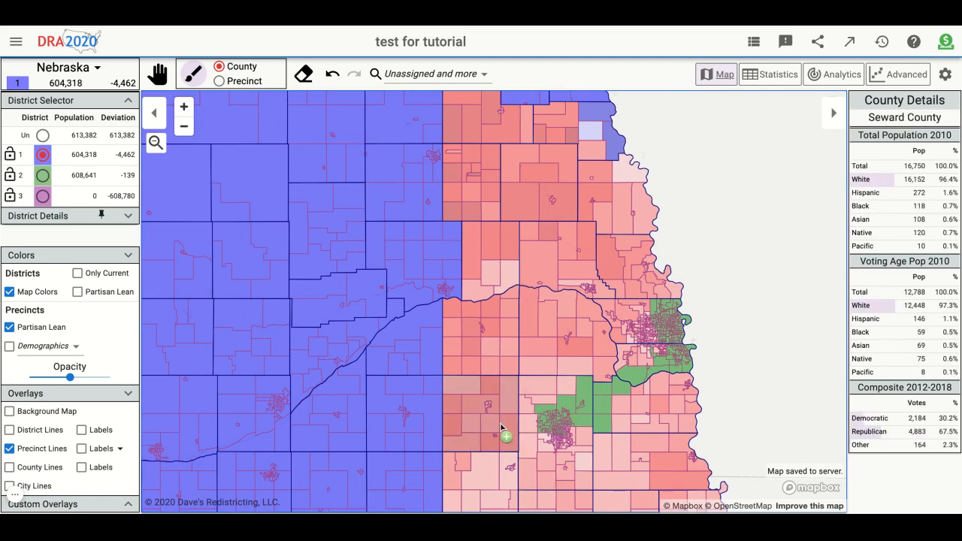
scroll(502, 429, down, 4)
scroll(479, 426, up, 2)
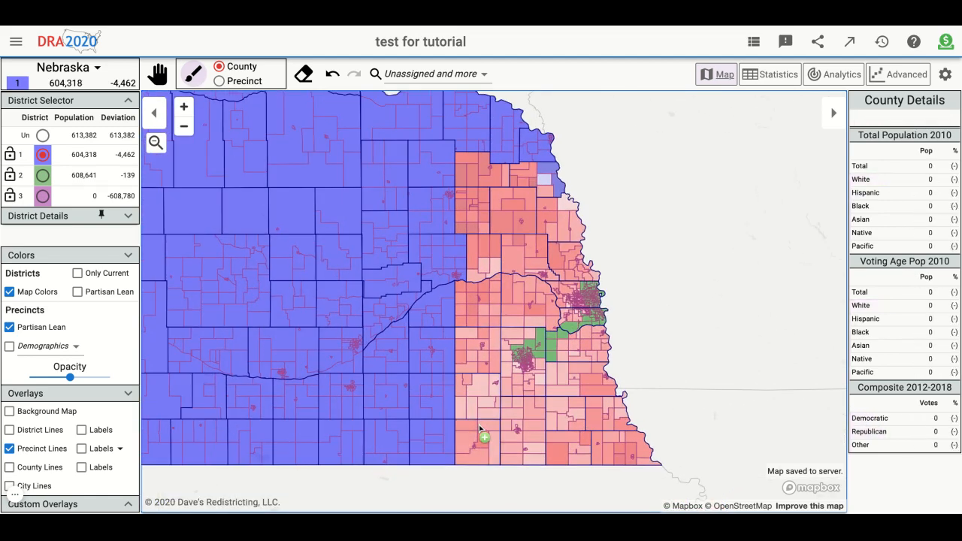
click(479, 425)
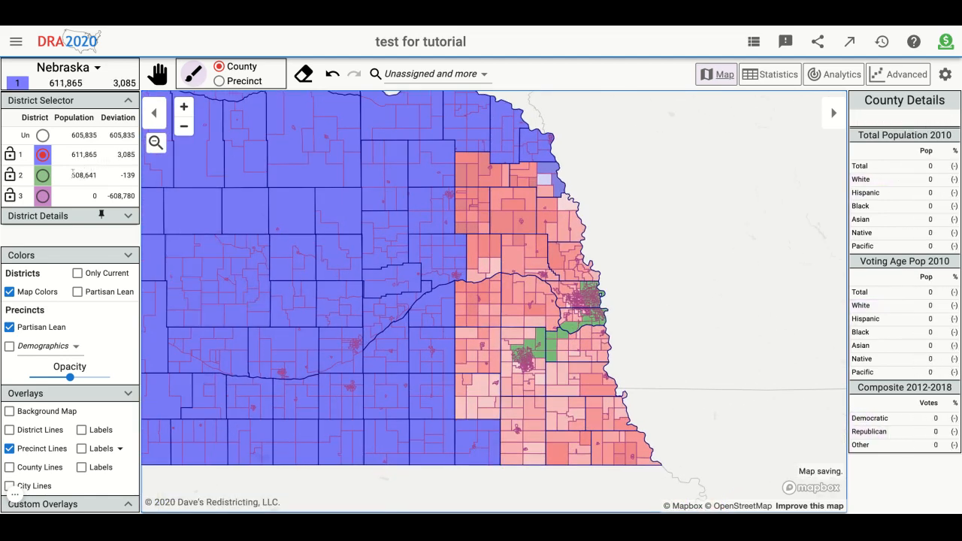
- Unassign precincts at district 1's southeastern edge, including #108 and #109, painting by precinct
click(43, 136)
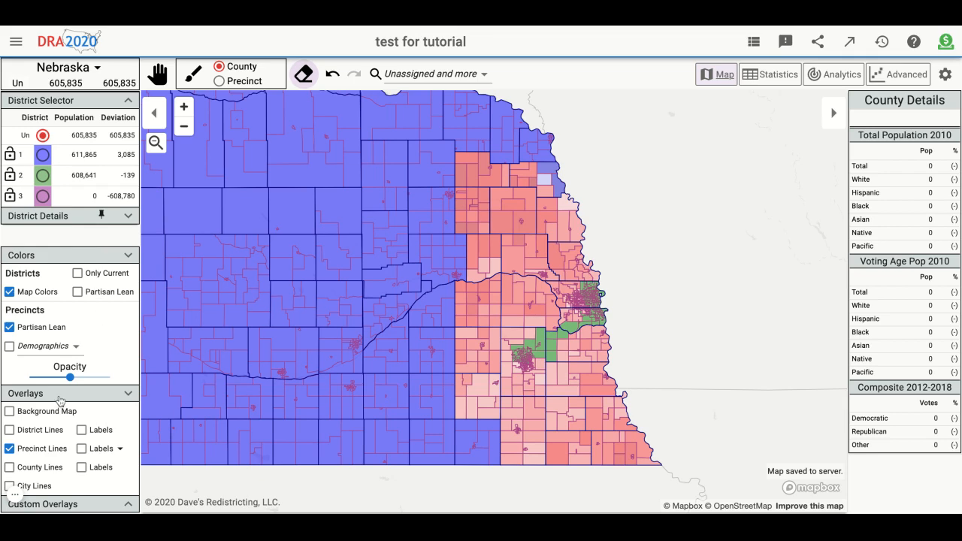
click(219, 81)
scroll(444, 397, up, 5)
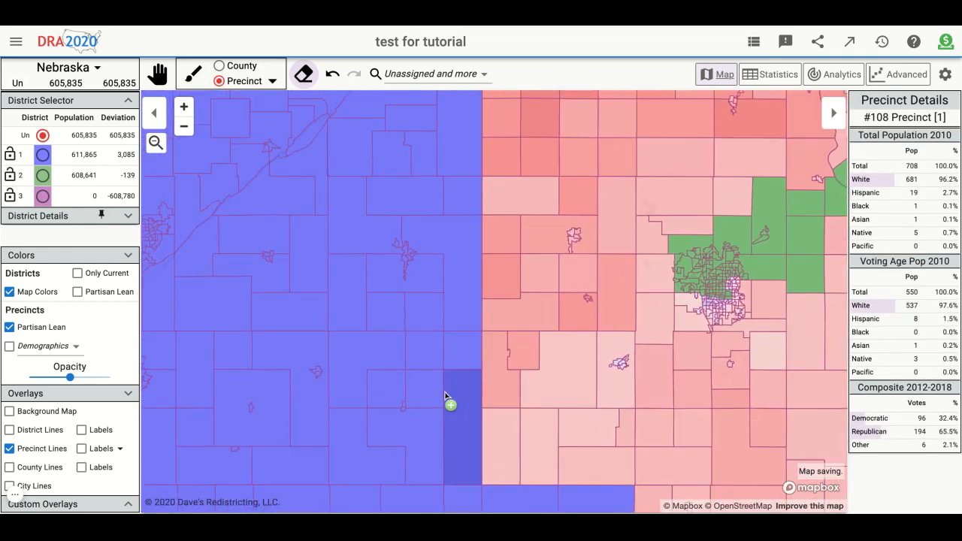
click(447, 419)
drag(447, 419, 424, 426)
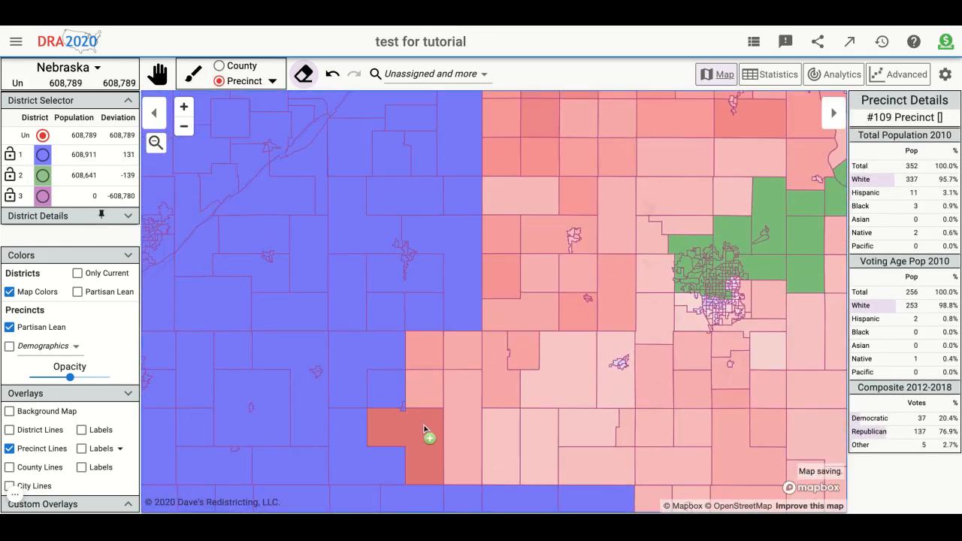
scroll(405, 413, up, 5)
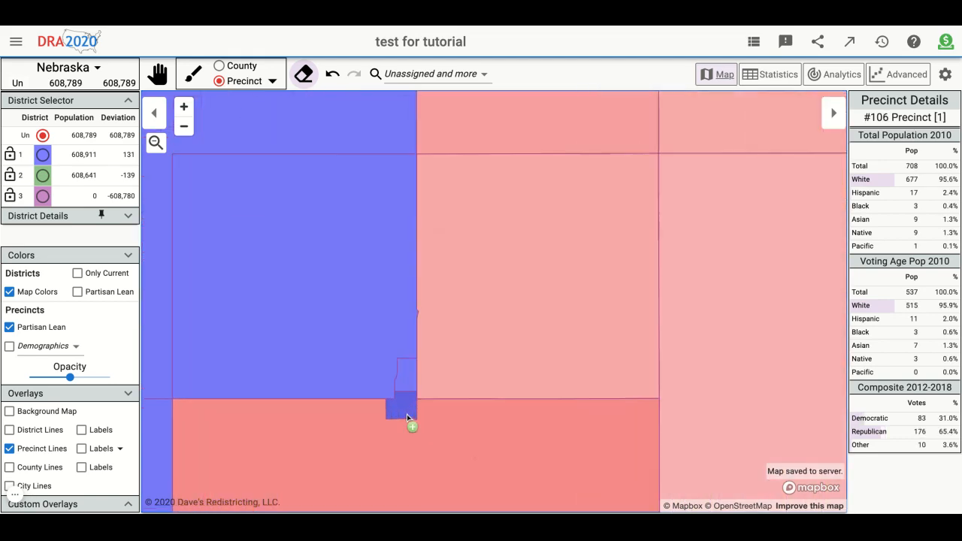
scroll(410, 381, down, 5)
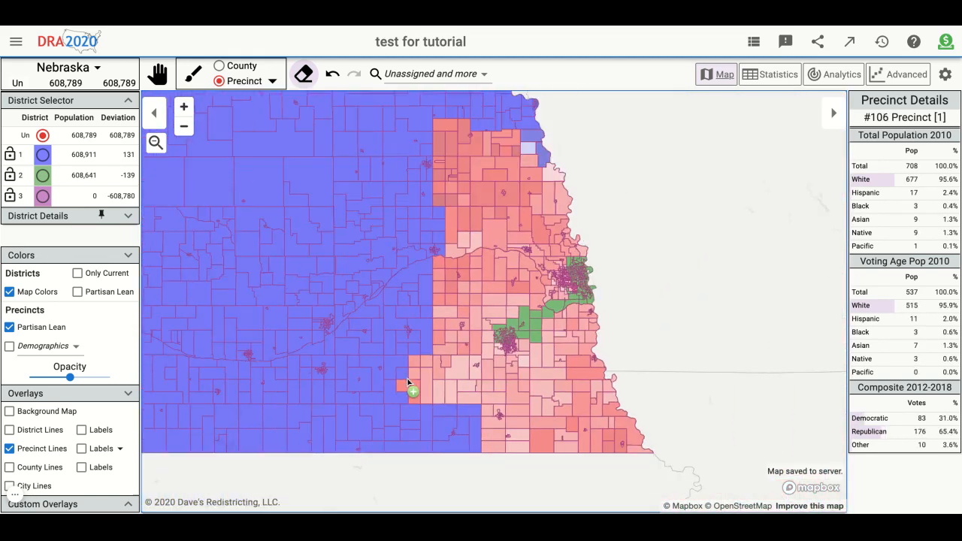
- Check the statewide districts colored by aggregate partisan lean and restore the map colors
drag(543, 348, 665, 309)
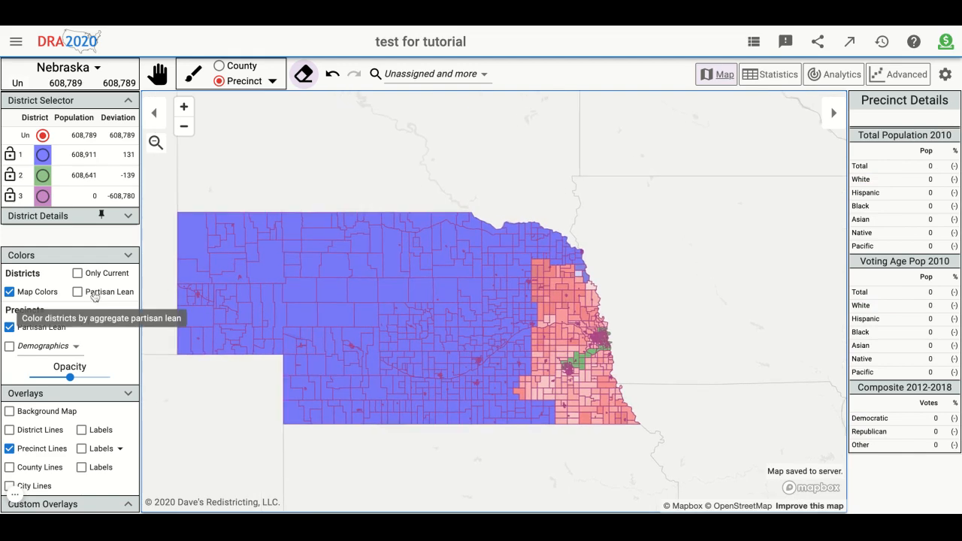
click(78, 292)
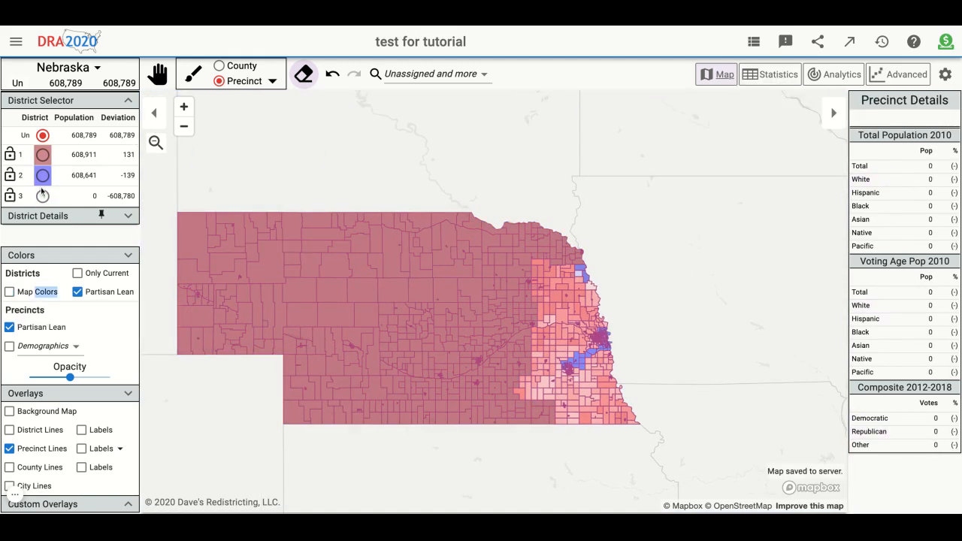
click(34, 290)
- Assign the unassigned eastern and southeastern counties surrounding the two cities to district 3, painting by whole county
click(43, 197)
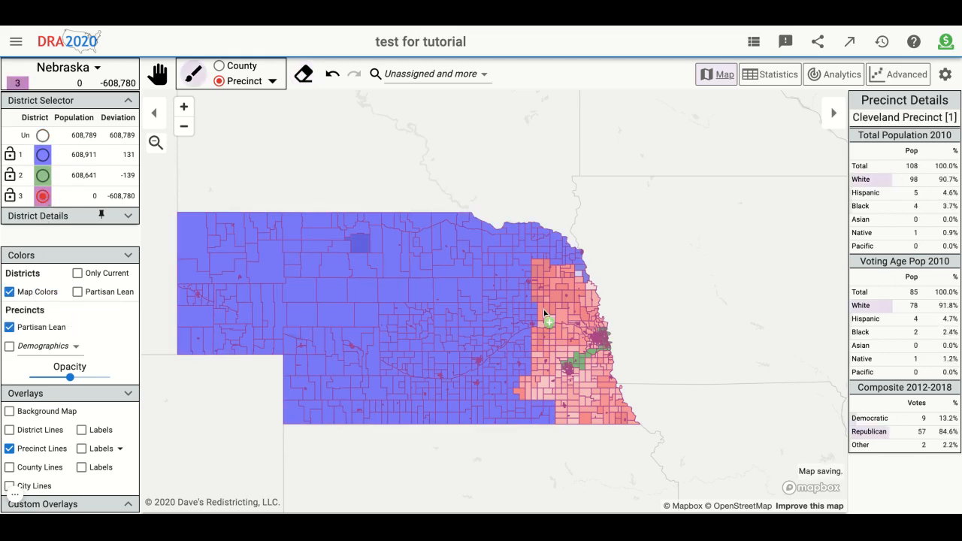
scroll(653, 337, up, 3)
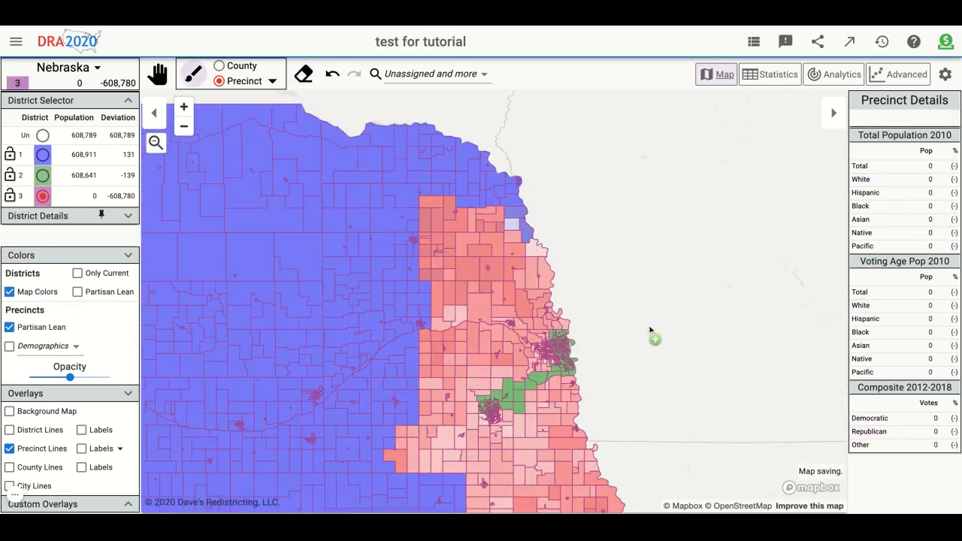
click(248, 67)
mouse_move(424, 450)
mouse_down()
mouse_move(470, 248)
mouse_move(540, 237)
mouse_move(526, 244)
mouse_move(547, 301)
mouse_move(508, 308)
mouse_move(496, 342)
mouse_move(535, 349)
mouse_move(503, 355)
mouse_move(516, 412)
mouse_up()
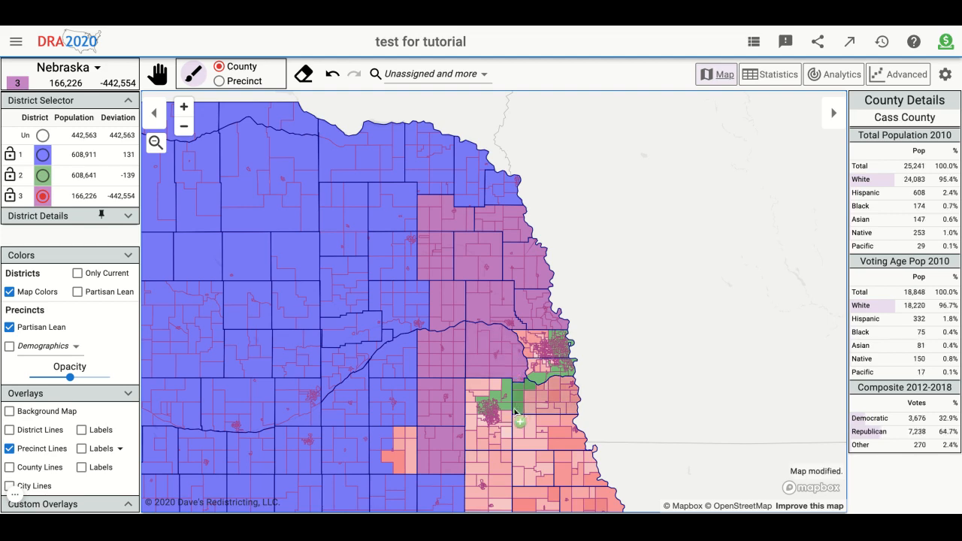
click(546, 430)
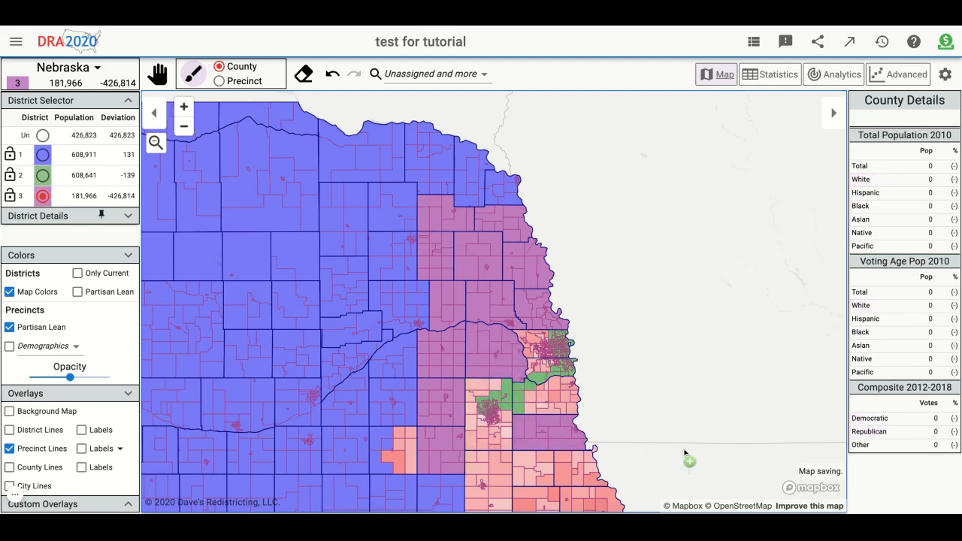
scroll(691, 454, down, 3)
mouse_move(558, 301)
mouse_down()
mouse_move(516, 295)
mouse_move(472, 307)
mouse_move(518, 328)
mouse_up()
drag(518, 329, 573, 329)
drag(642, 266, 664, 304)
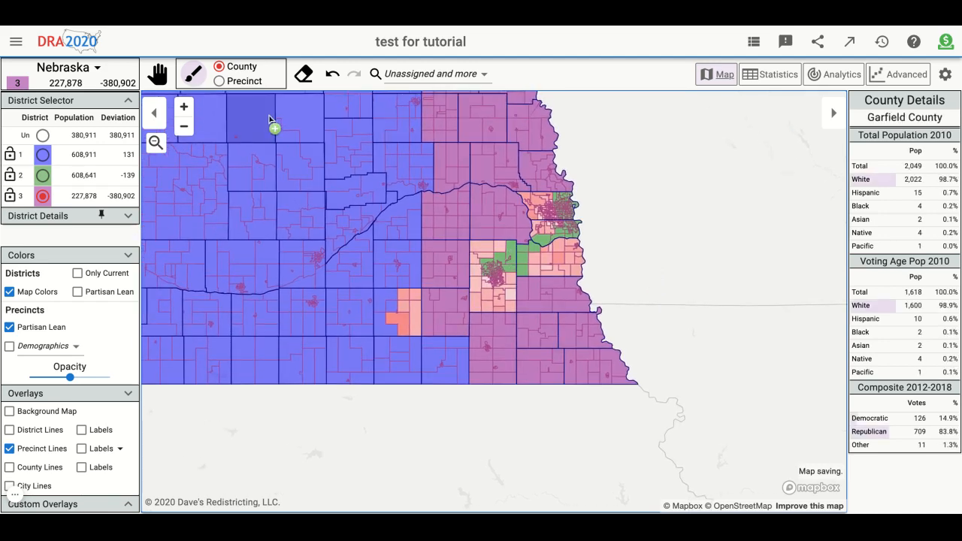
- Assign the leftover precincts beside district 1, including #108, and the rural precincts south of the southwestern city to district 3
click(218, 80)
scroll(380, 297, up, 3)
click(481, 368)
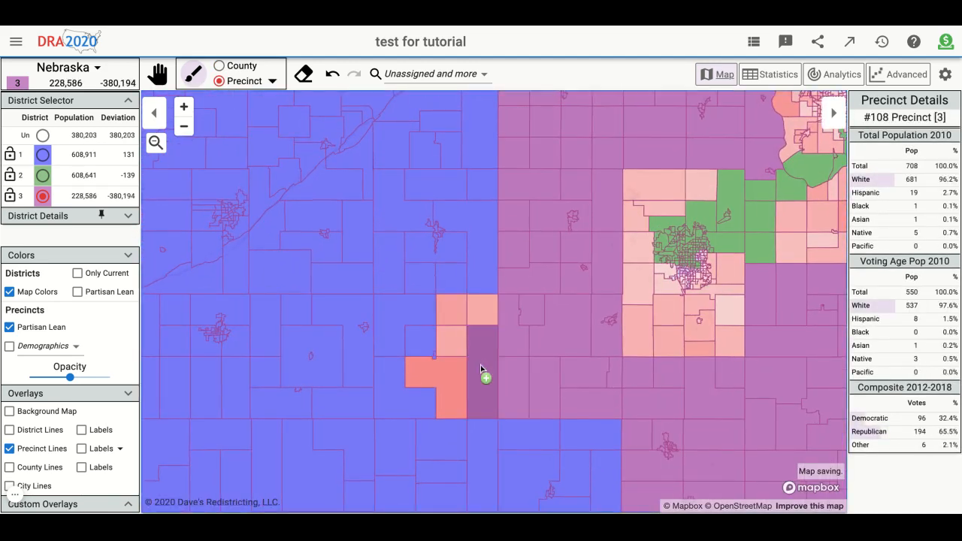
click(462, 370)
mouse_move(454, 347)
mouse_down()
mouse_move(452, 310)
mouse_move(699, 333)
mouse_up()
mouse_move(454, 348)
mouse_down()
mouse_move(729, 331)
mouse_move(664, 316)
mouse_move(669, 322)
mouse_up()
- Assign the southwestern city's unassigned southern precincts, including 9G-2 and 10F-15, to district 3
scroll(668, 323, up, 3)
scroll(761, 335, up, 3)
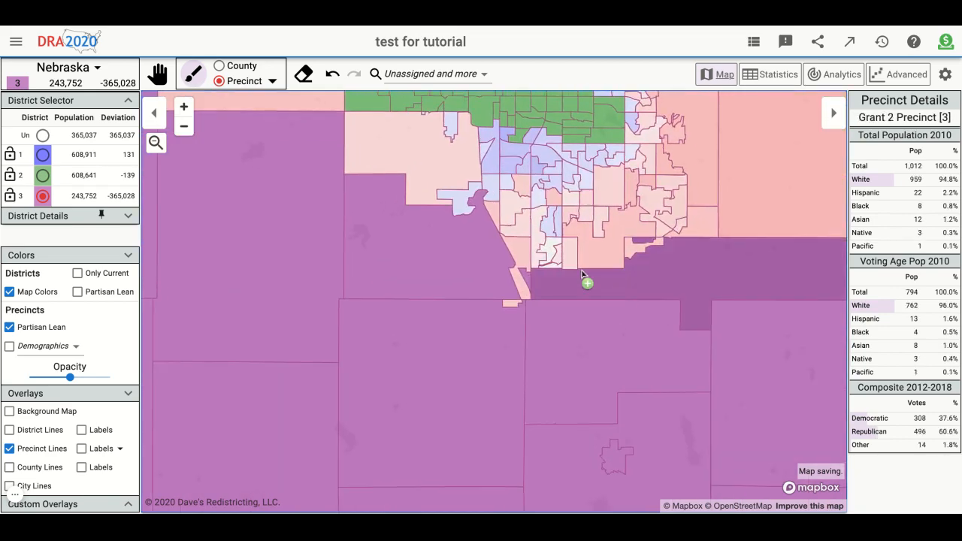
click(526, 297)
mouse_move(526, 297)
mouse_down()
mouse_move(668, 258)
mouse_move(694, 221)
mouse_move(683, 221)
mouse_move(687, 230)
mouse_move(650, 129)
mouse_move(645, 160)
mouse_move(601, 220)
mouse_move(485, 220)
mouse_move(451, 165)
mouse_move(501, 146)
mouse_move(520, 185)
mouse_up()
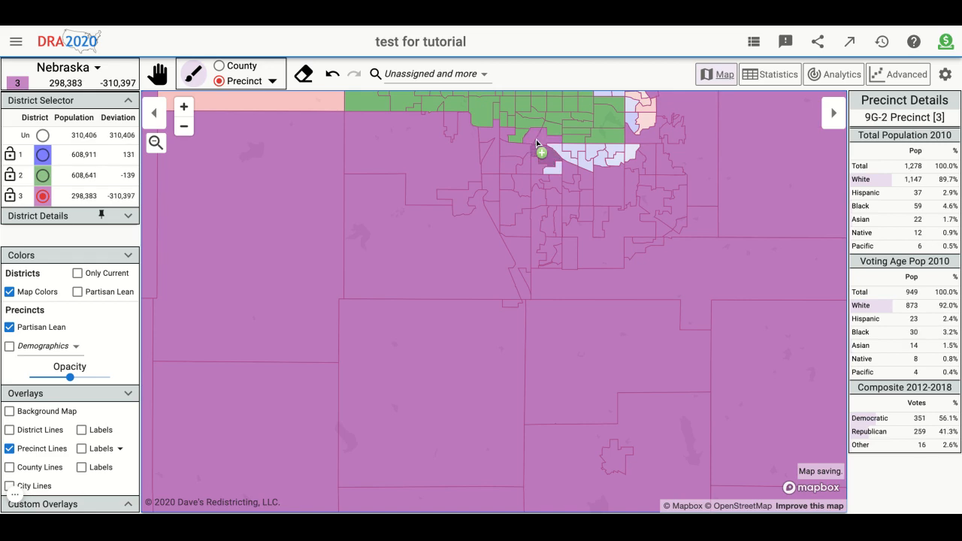
drag(537, 143, 612, 159)
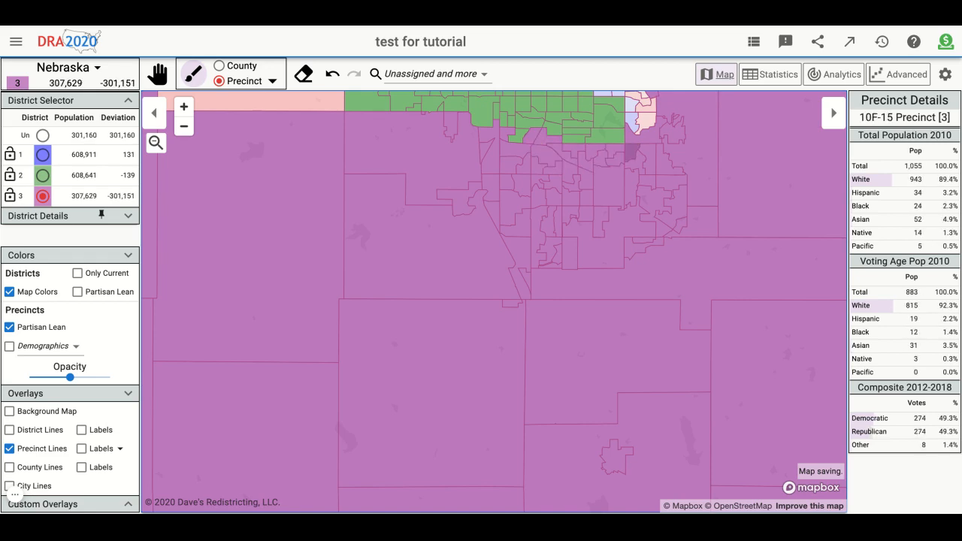
- Assign the rural precincts north and northwest of the city, including Rock Creek, and its eastern-edge precincts, including 10G-6 and 10C-8, to district 3
scroll(619, 312, down, 5)
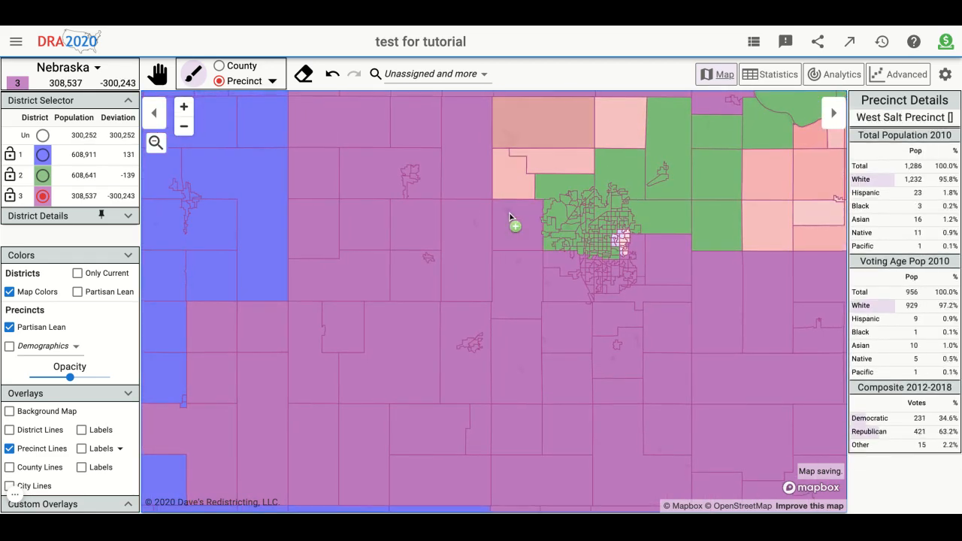
mouse_move(560, 160)
mouse_down()
mouse_move(540, 126)
mouse_move(523, 138)
mouse_move(619, 124)
mouse_up()
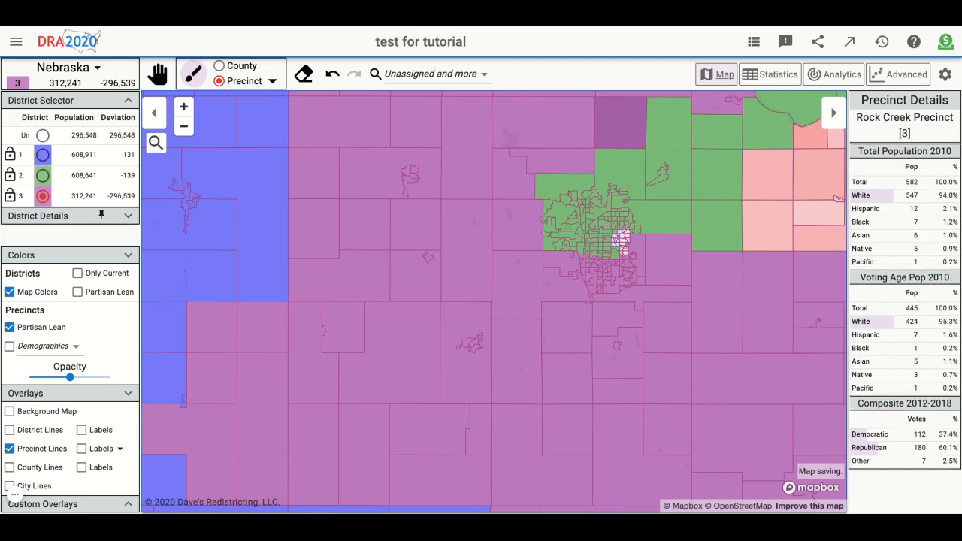
scroll(639, 274, up, 4)
click(633, 280)
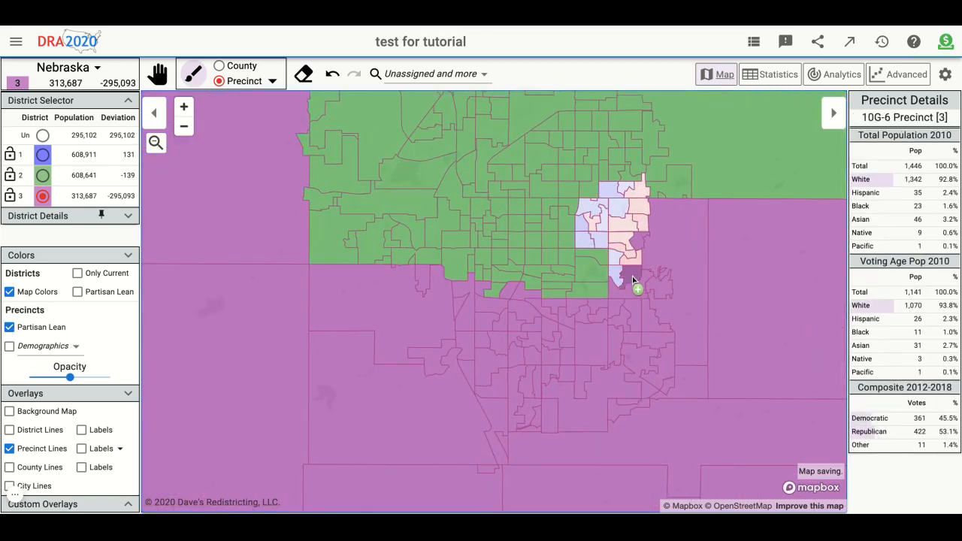
mouse_move(613, 248)
mouse_down()
mouse_move(590, 240)
mouse_move(601, 246)
mouse_up()
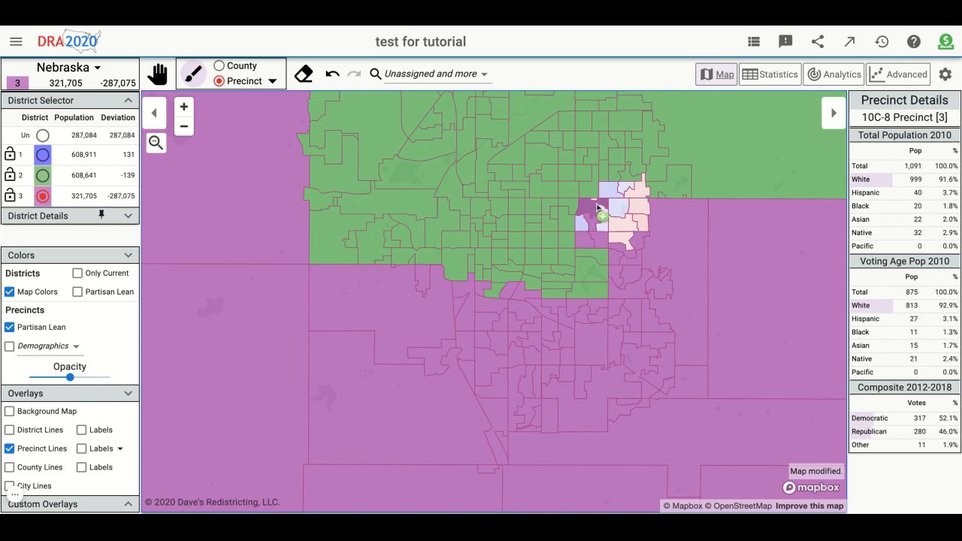
mouse_move(597, 207)
mouse_down()
mouse_move(585, 220)
mouse_move(622, 231)
mouse_move(636, 214)
mouse_move(631, 187)
mouse_move(618, 207)
mouse_up()
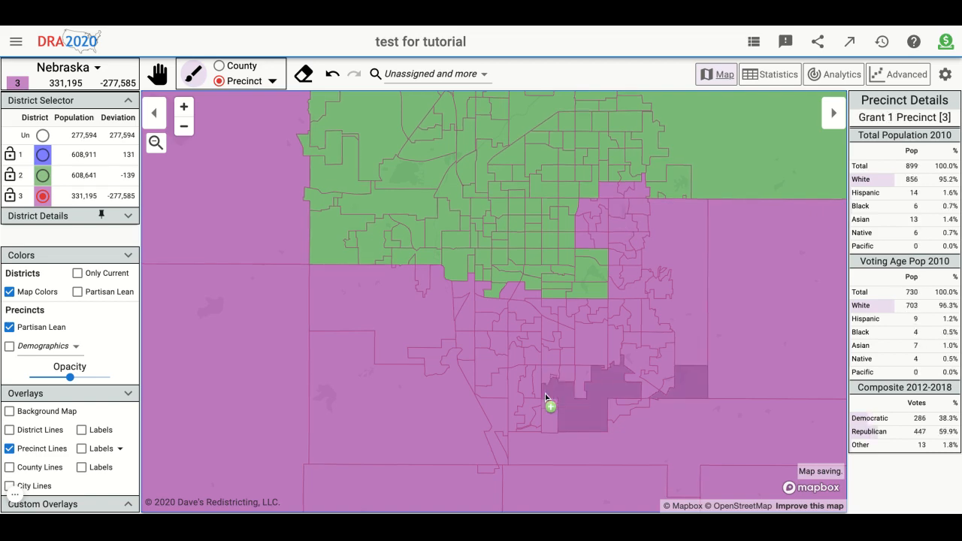
- Examine the three-district map across all of Nebraska and look through the options for finding unassigned, non-contiguous and split precincts
scroll(550, 403, down, 10)
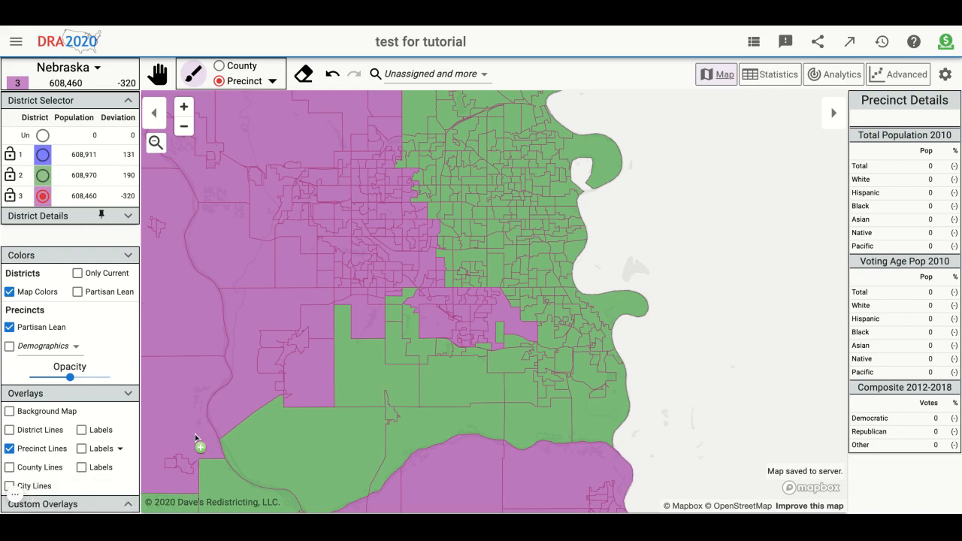
scroll(468, 391, down, 5)
scroll(765, 313, down, 5)
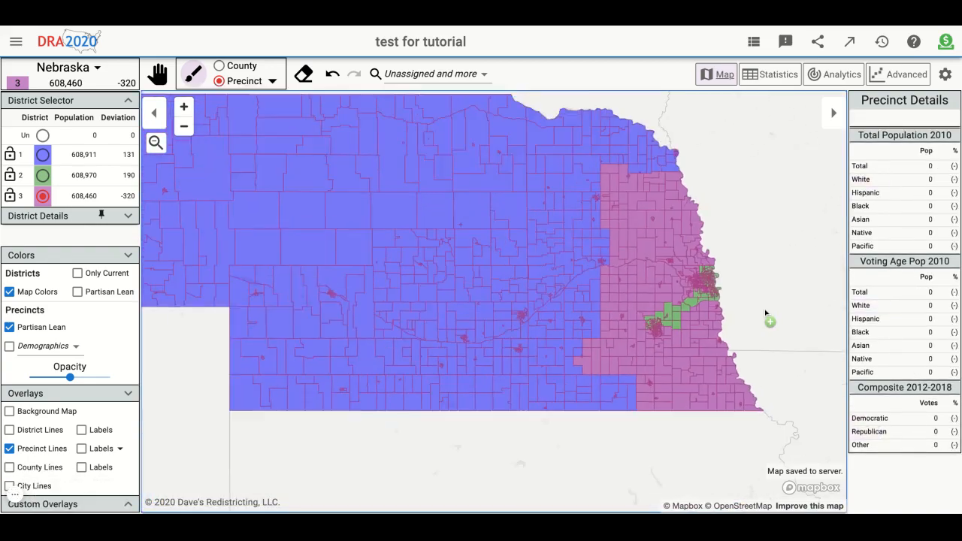
click(486, 76)
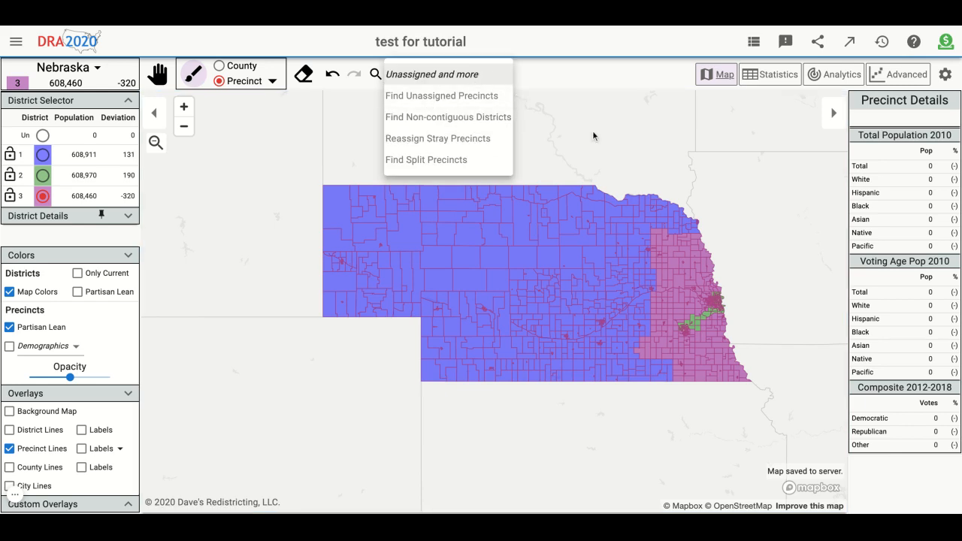
drag(730, 187, 657, 170)
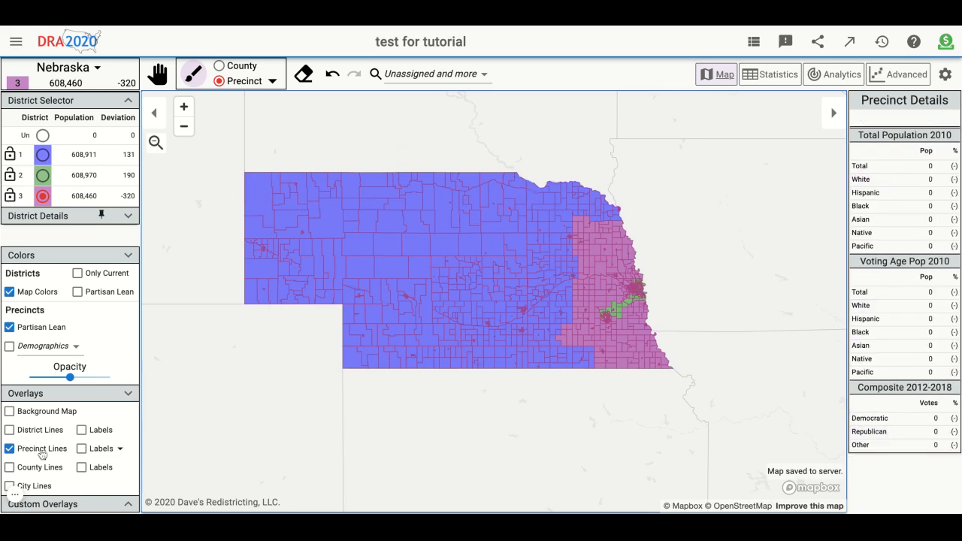
- Hide the precinct lines and show the district lines together with their district labels on the map
click(10, 449)
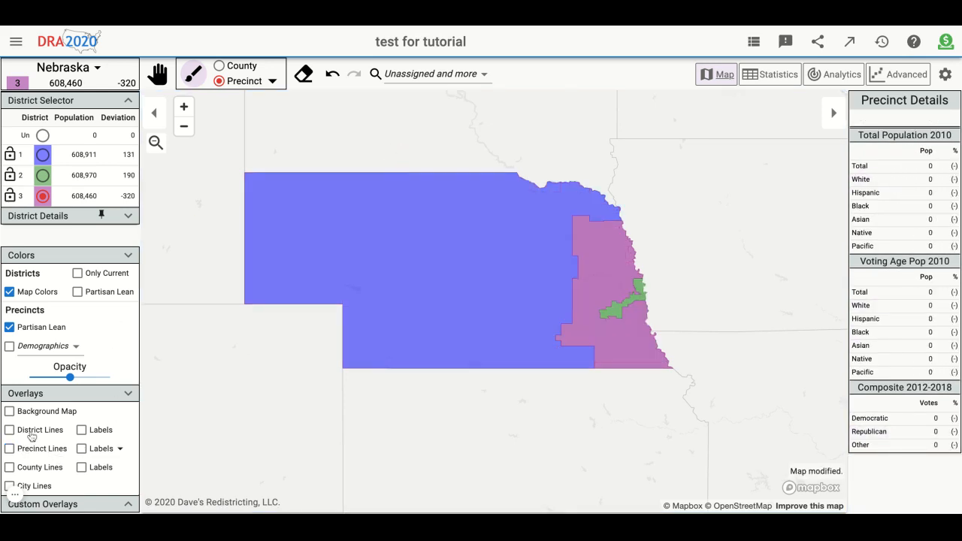
click(32, 436)
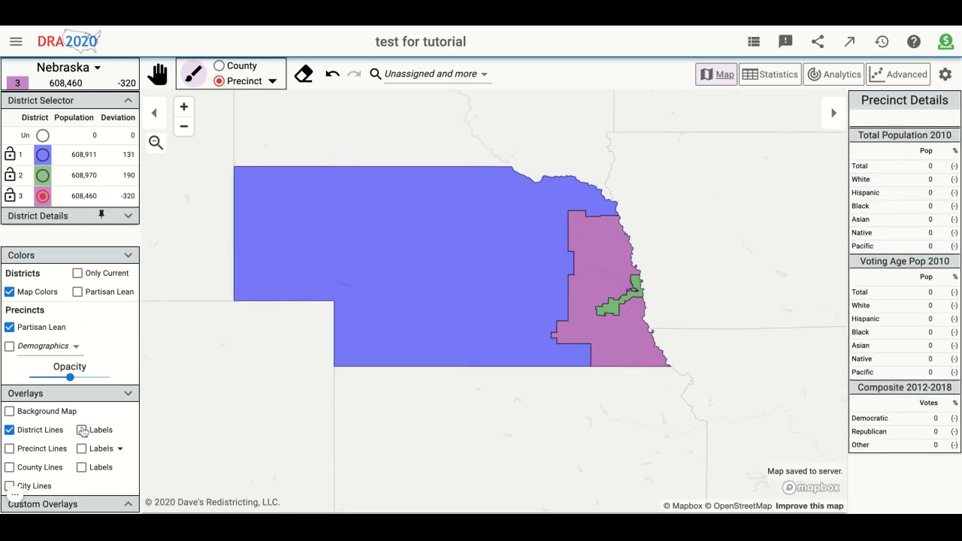
scroll(549, 421, up, 2)
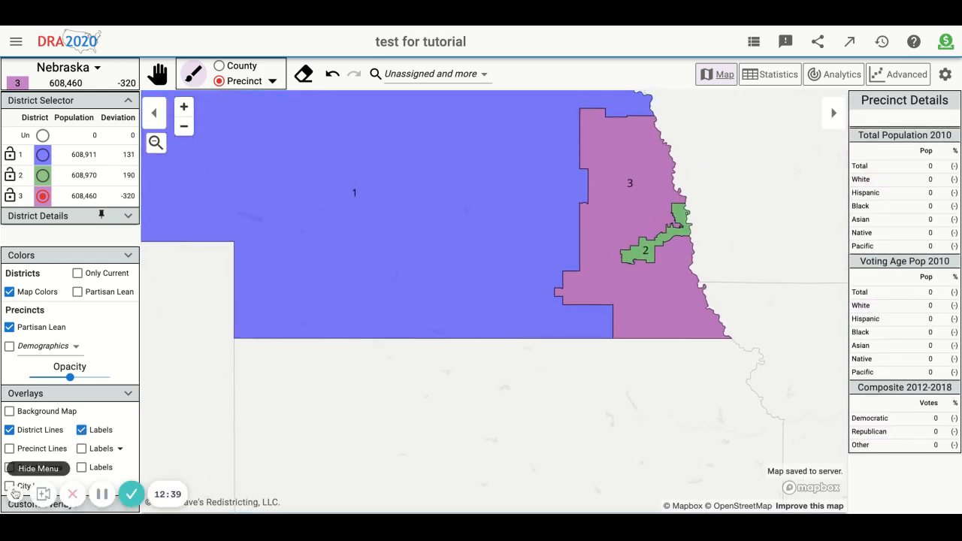
- Color the districts by partisan lean instead of map colors and inspect district 2 around the two eastern cities
drag(239, 399, 392, 438)
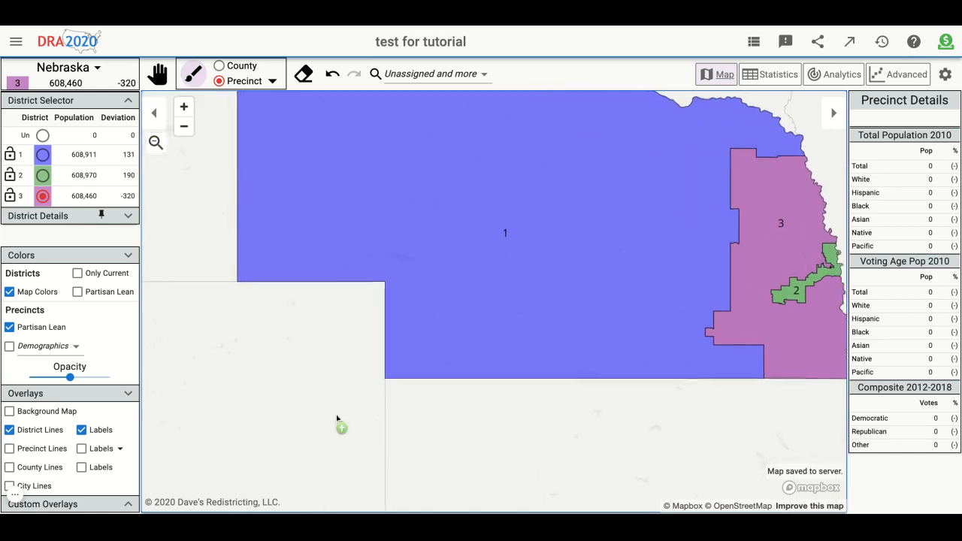
click(109, 292)
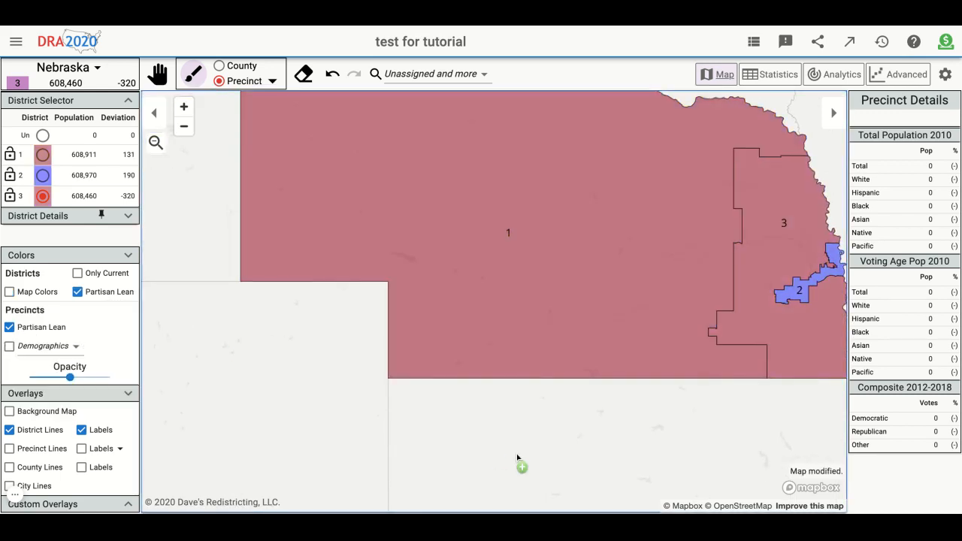
scroll(803, 247, up, 3)
scroll(751, 240, up, 1)
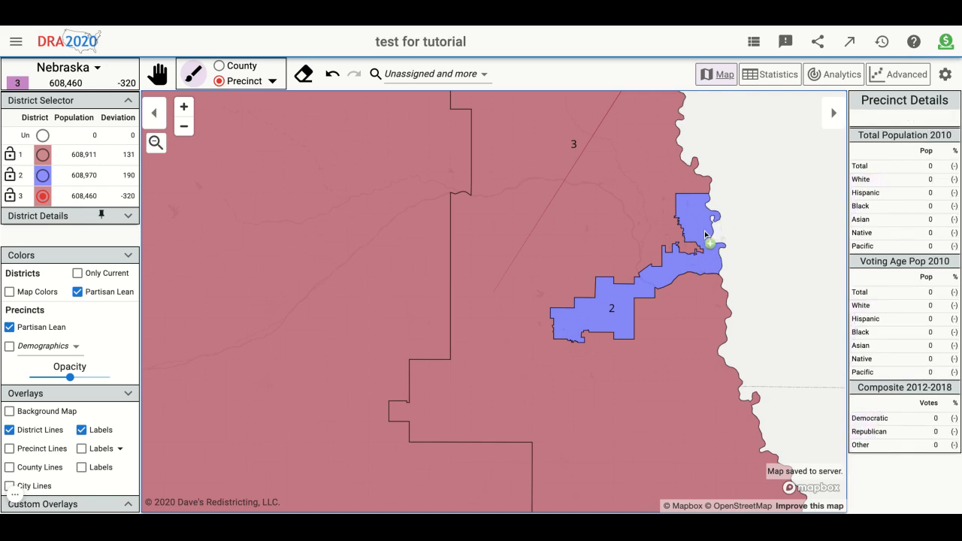
- Review the population, shape, partisan lean and demographic statistics of the three districts and return to the map
scroll(737, 255, down, 3)
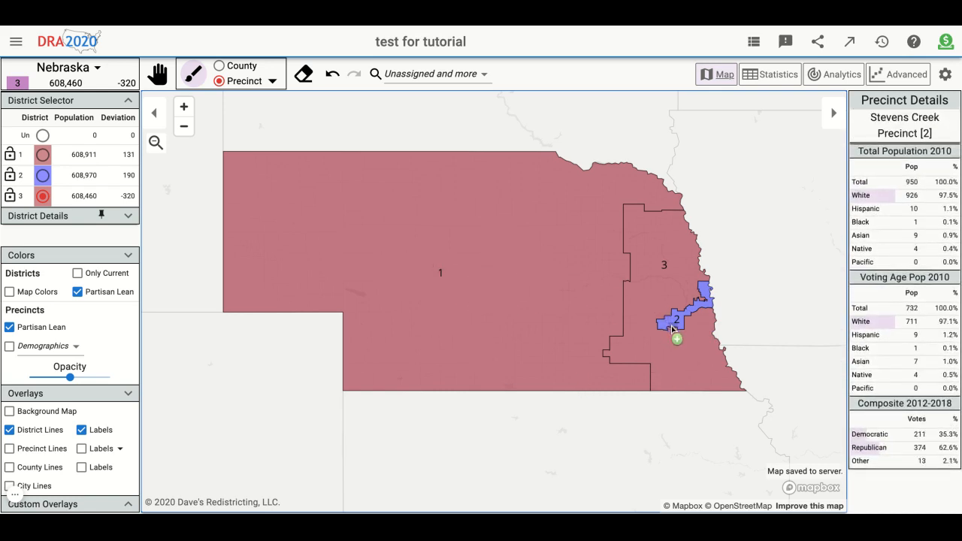
click(771, 75)
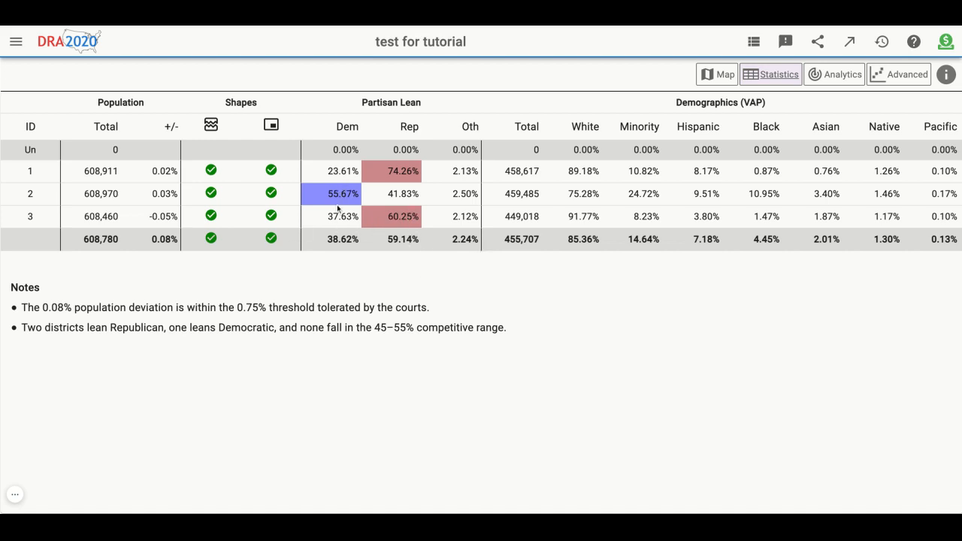
click(723, 78)
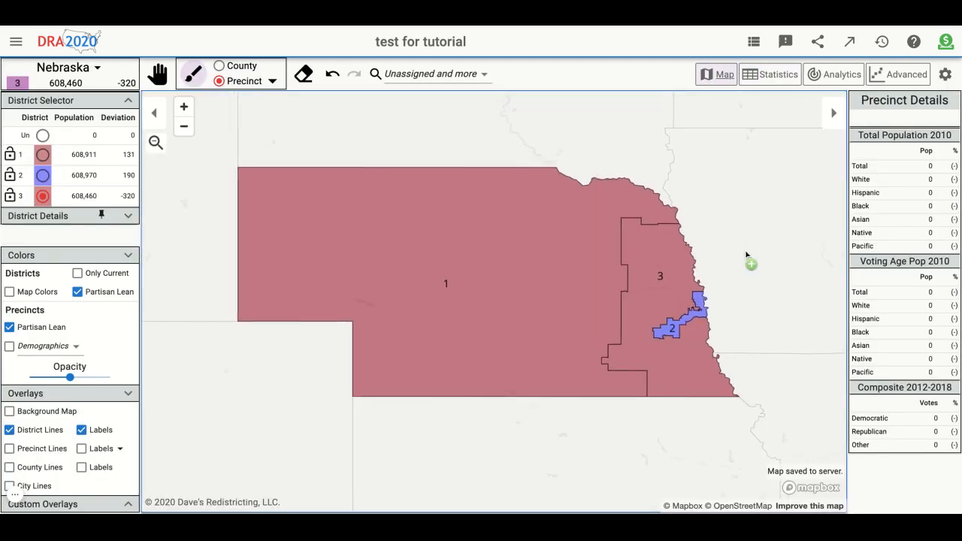
scroll(747, 255, down, 2)
scroll(747, 255, up, 1)
scroll(689, 294, down, 1)
scroll(688, 294, up, 1)
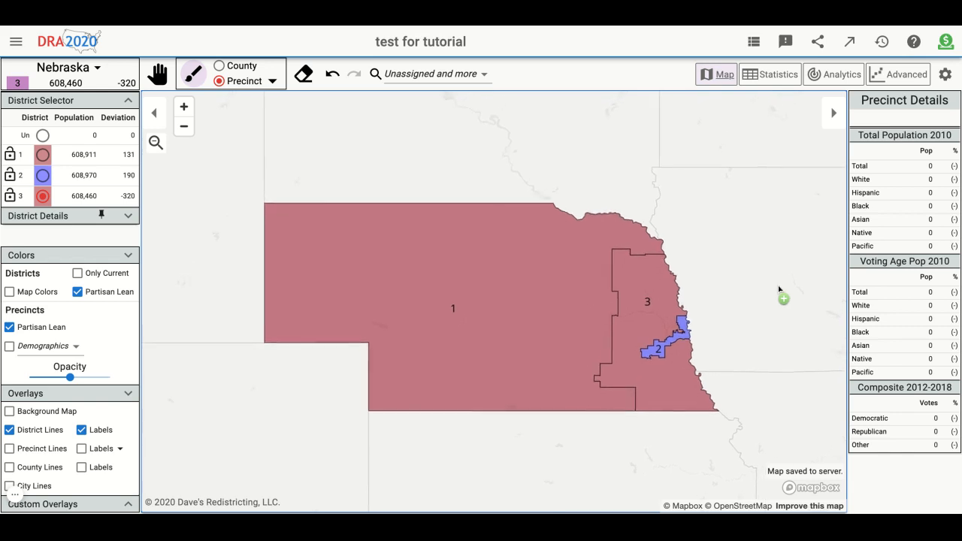
scroll(751, 333, down, 1)
scroll(749, 326, up, 2)
drag(745, 322, 799, 272)
scroll(842, 231, down, 2)
scroll(842, 231, down, 1)
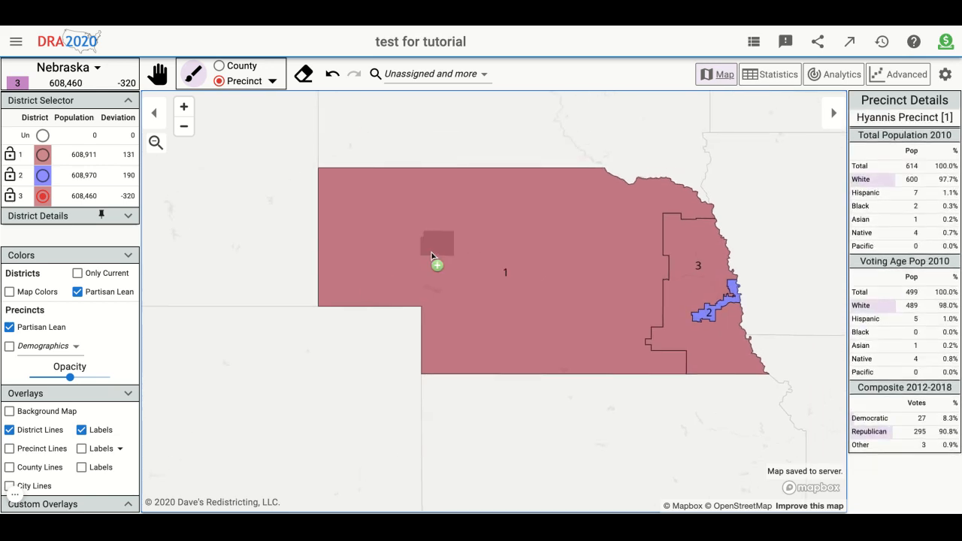